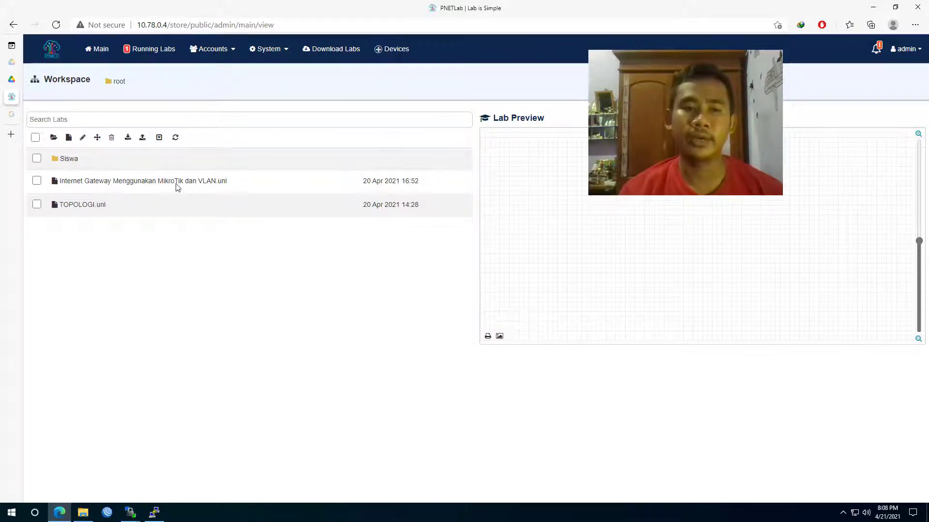
# - Open the lab "Internet Gateway Menggunakan MikroTik dan VLAN" from the root workspace
pyautogui.click(162, 186)
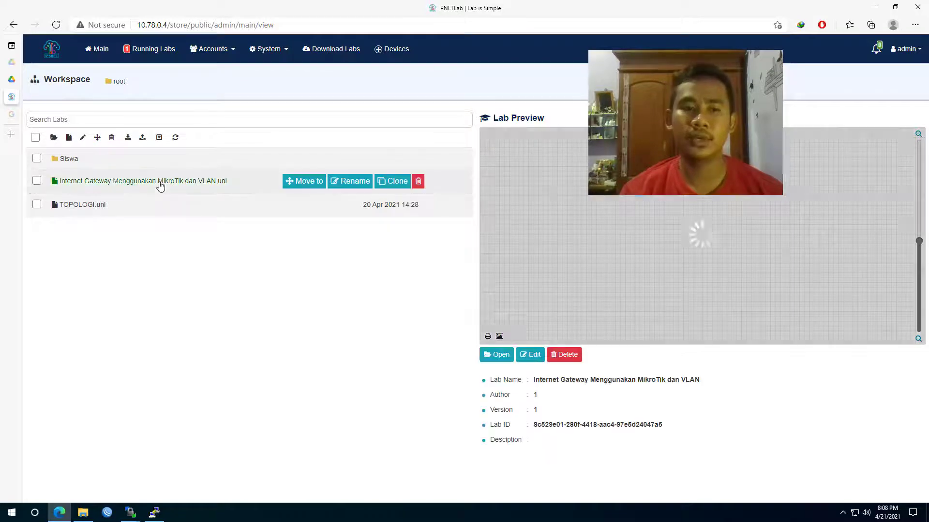
pyautogui.click(501, 359)
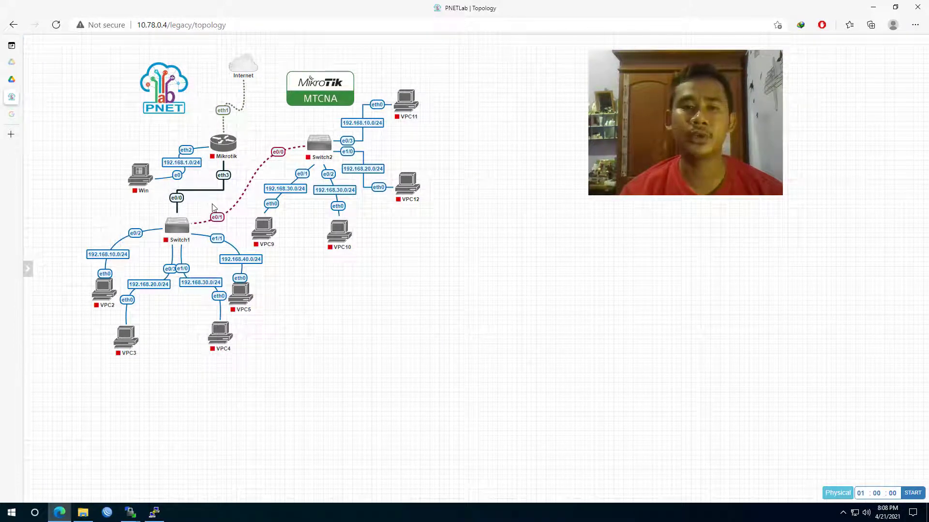
pyautogui.moveTo(145, 184)
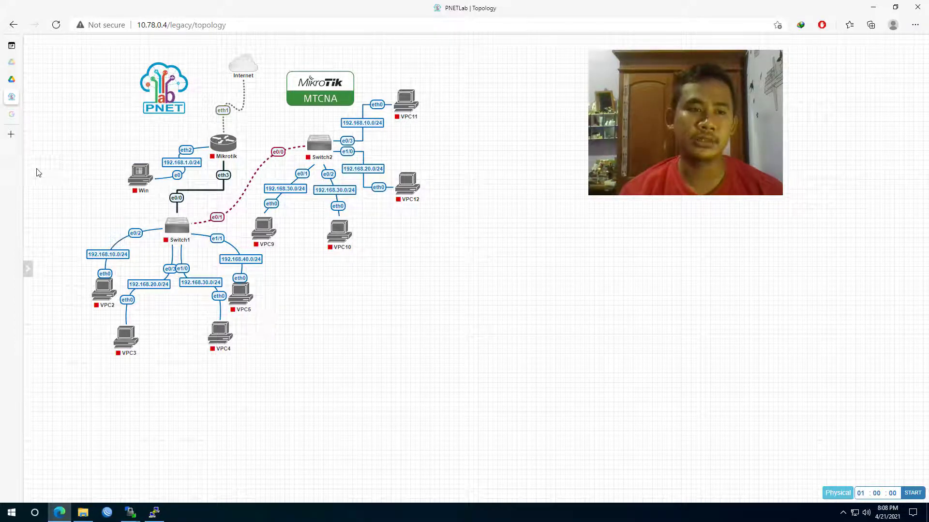
pyautogui.moveTo(30, 173)
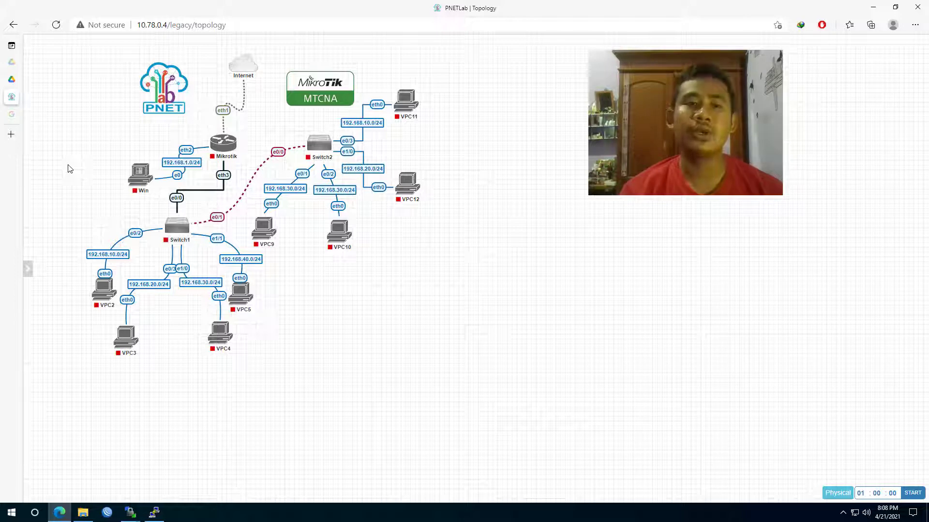
# - Start the Mikrotik router node and the Win node in the topology
pyautogui.moveTo(223, 148)
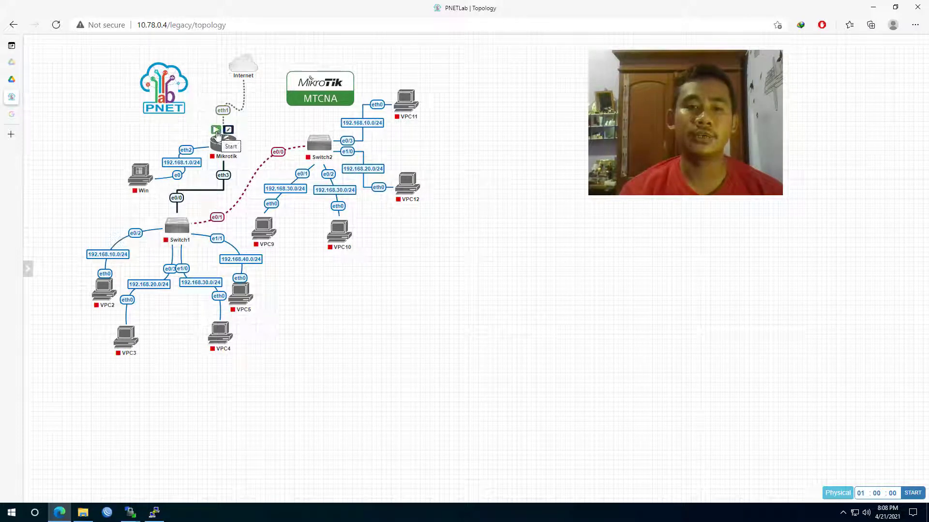
pyautogui.click(216, 131)
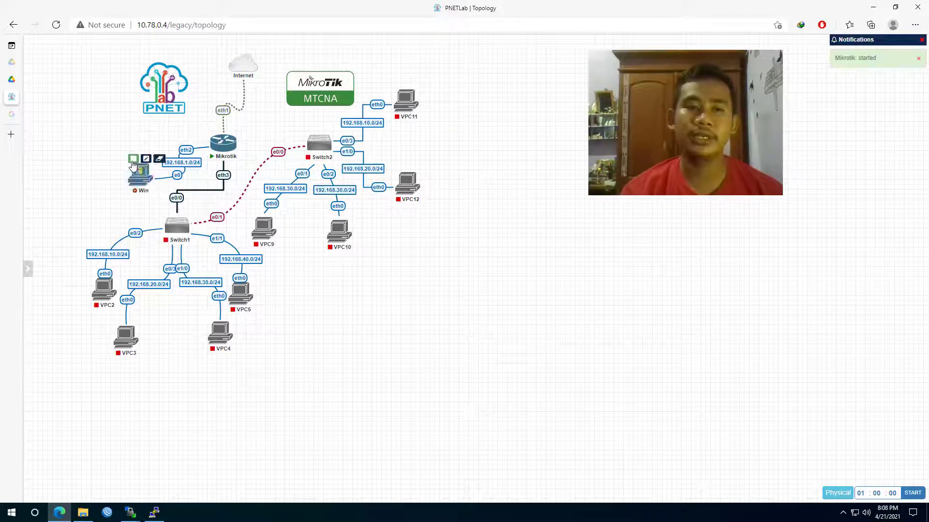
pyautogui.click(133, 161)
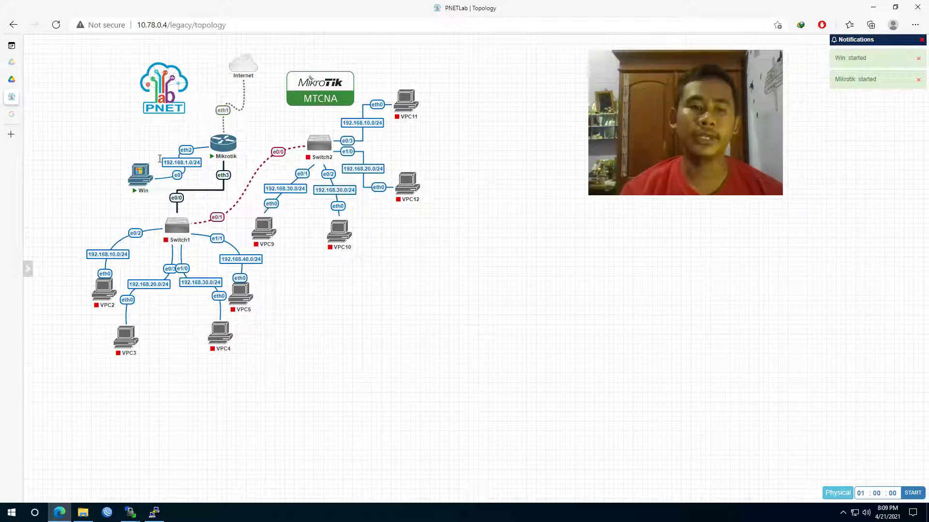
# - Open the Win node's console in an enlarged terminal window and cancel its Found New Hardware Wizard
pyautogui.moveTo(138, 175)
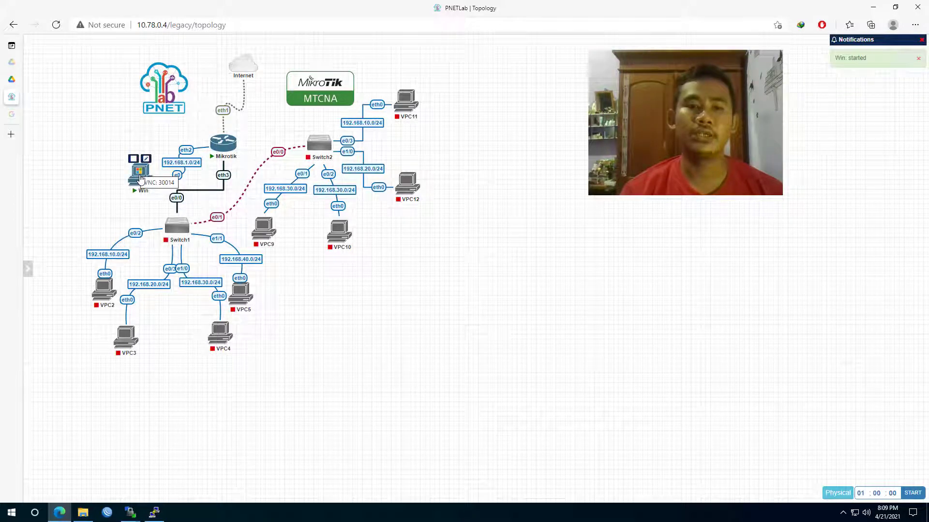
pyautogui.click(140, 178)
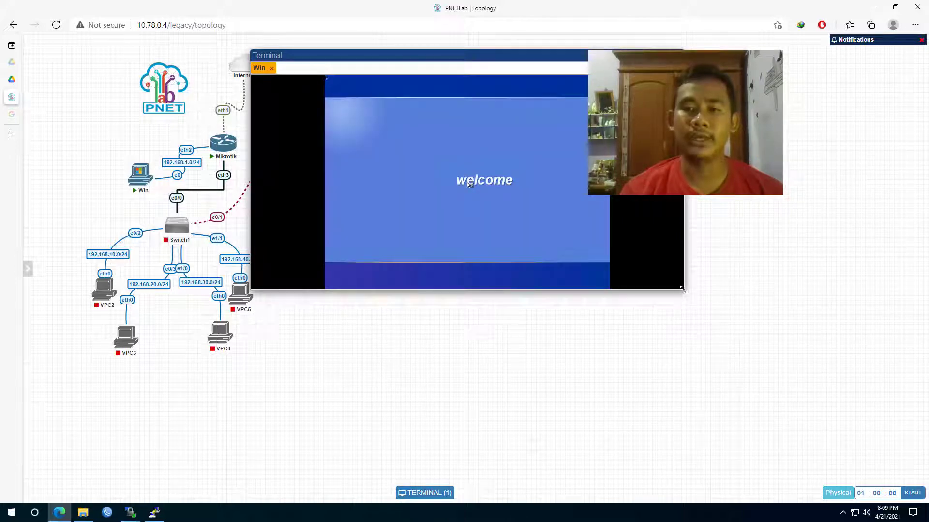
pyautogui.moveTo(683, 289); pyautogui.dragTo(743, 458)
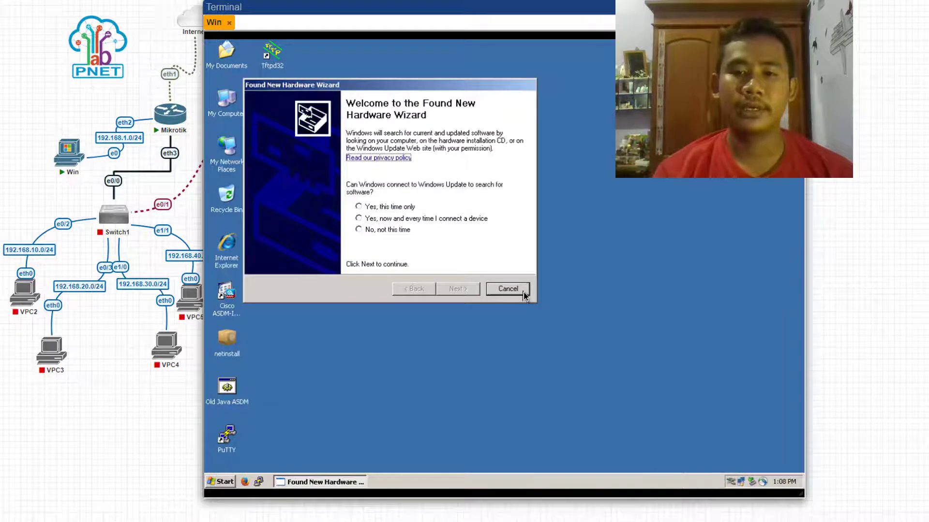
pyautogui.click(523, 293)
pyautogui.click(524, 297)
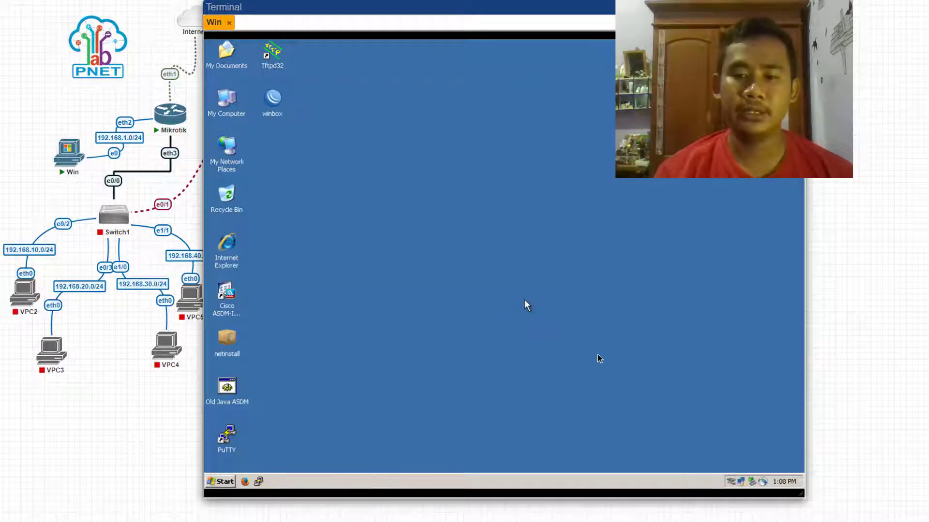
# - Launch WinBox on the Win desktop, show its neighbor list and dismiss the hardware notification
pyautogui.doubleClick(279, 111)
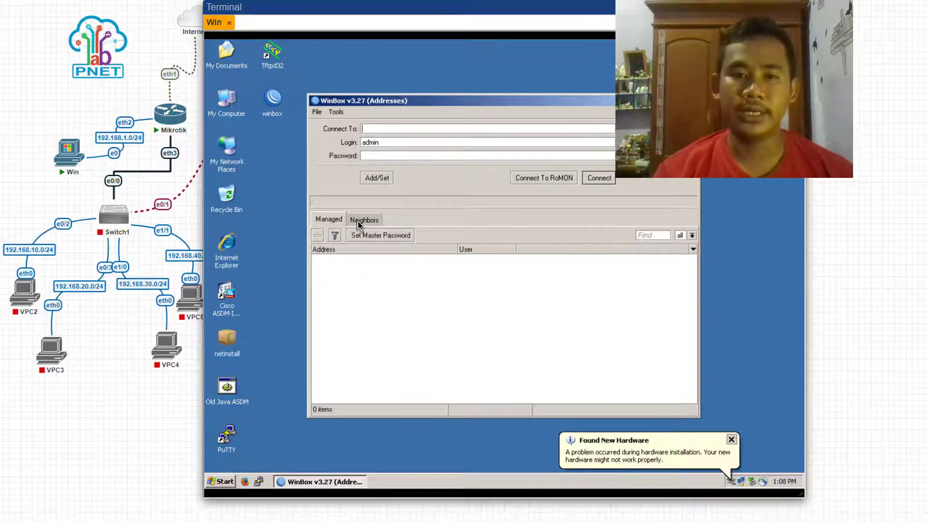
pyautogui.click(362, 220)
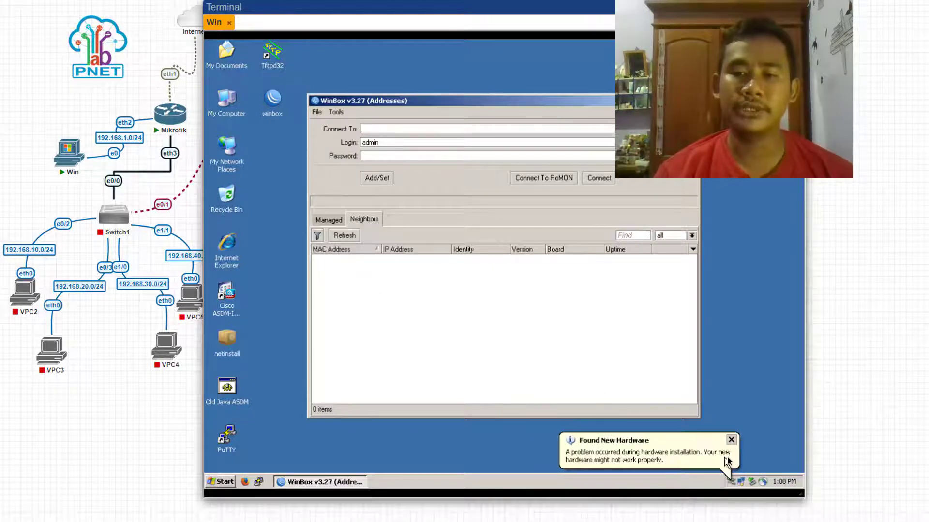
pyautogui.click(731, 440)
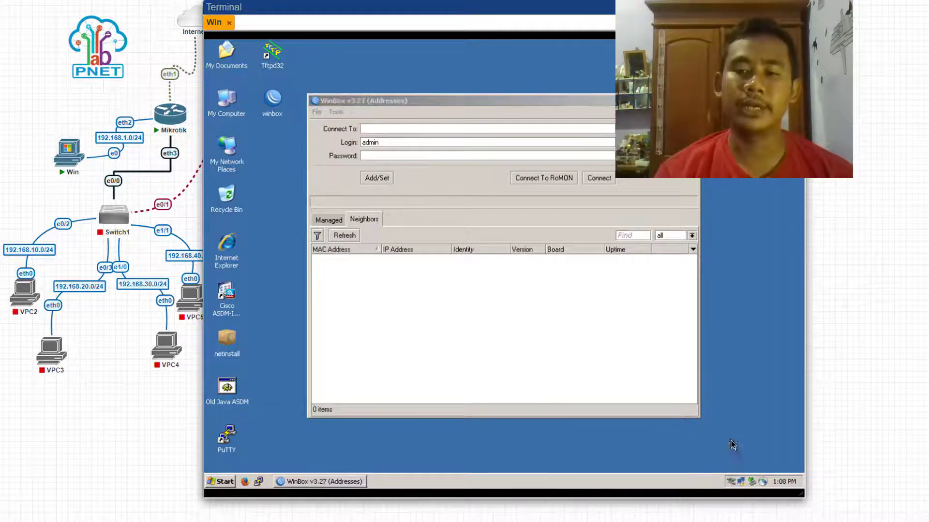
# - Open the Local Area Connection 4 properties and enable showing its icon in the notification area when connected
pyautogui.click(742, 484)
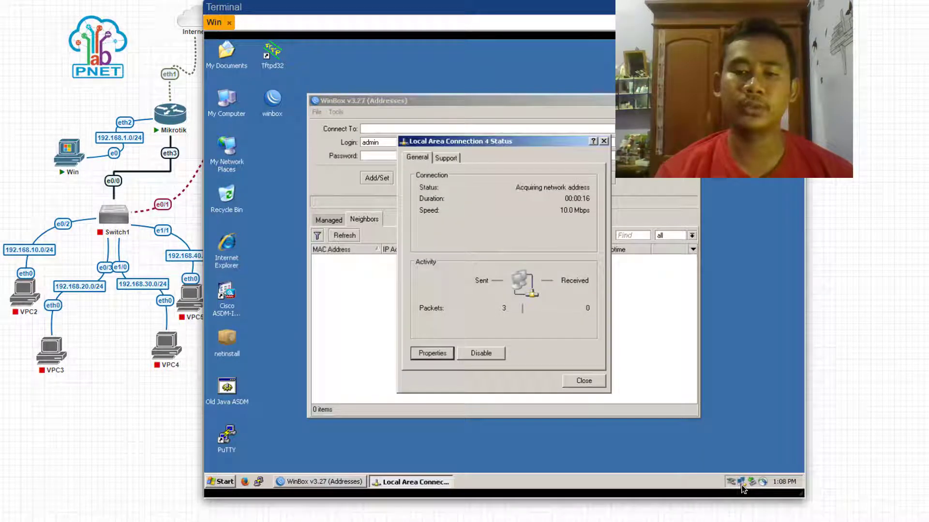
pyautogui.click(440, 358)
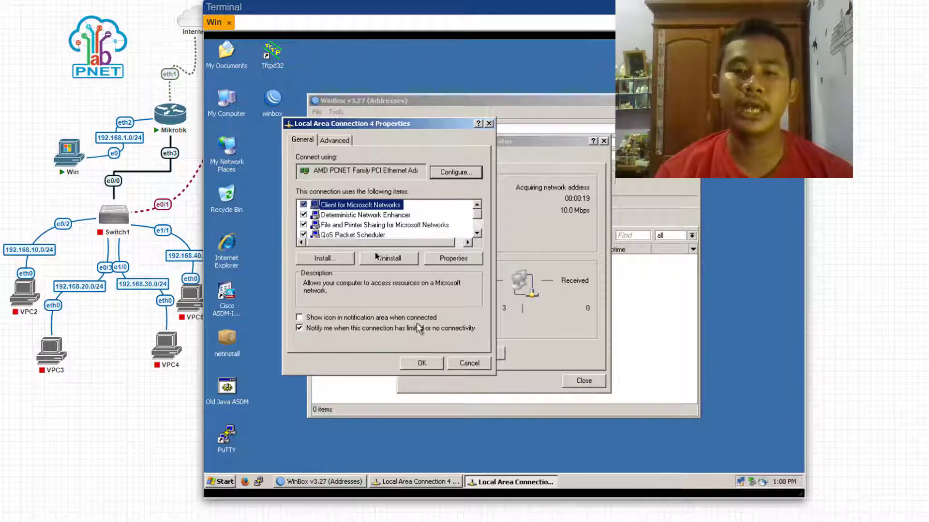
pyautogui.click(319, 317)
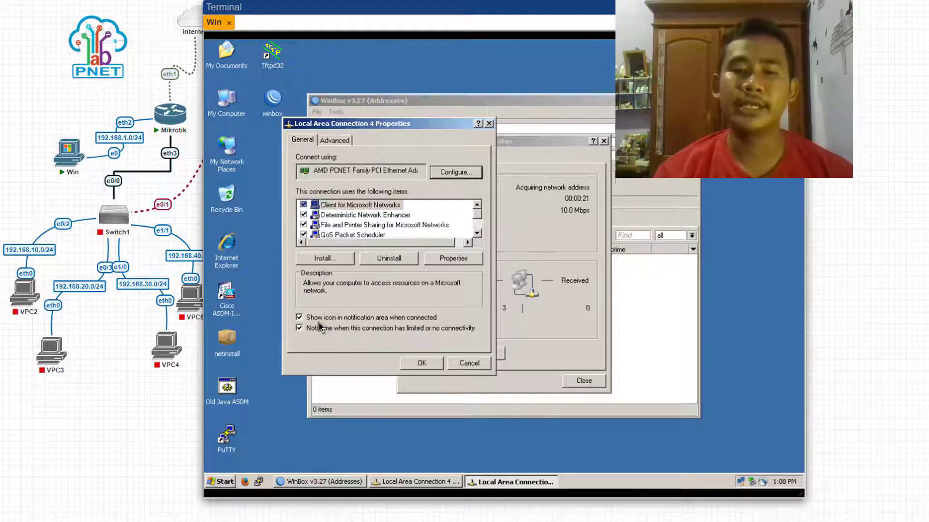
# - In the connection's TCP/IP properties, set a static IP address of 192.168.1.10 with subnet mask 255.255.255.0
pyautogui.click(477, 233)
pyautogui.click(477, 234)
pyautogui.click(477, 233)
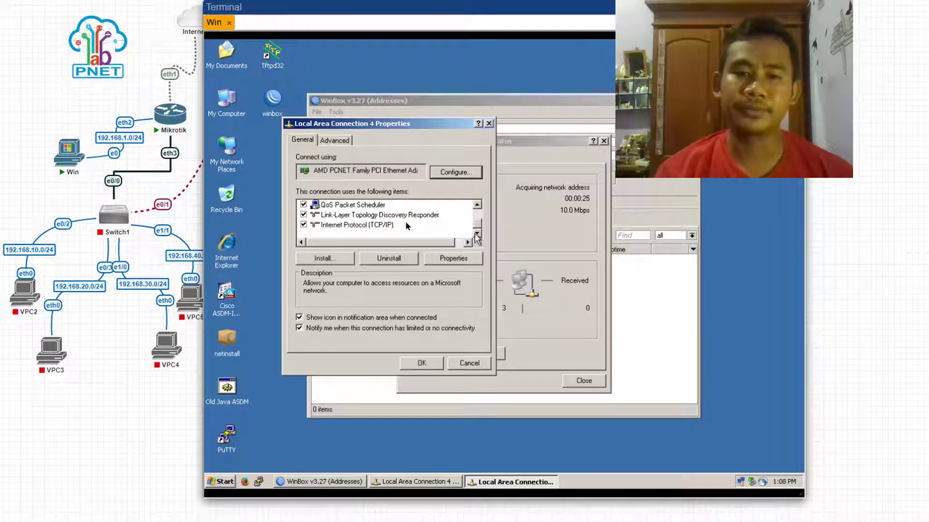
pyautogui.doubleClick(344, 226)
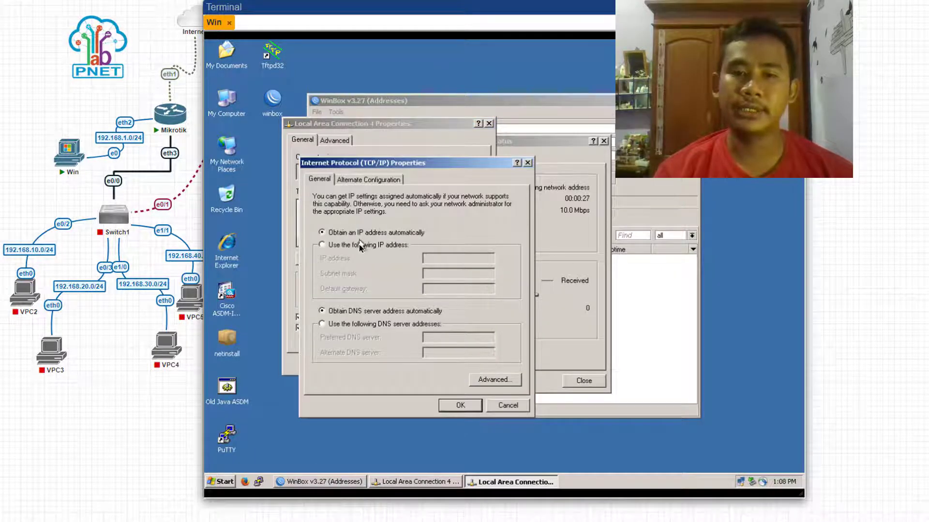
pyautogui.click(358, 246)
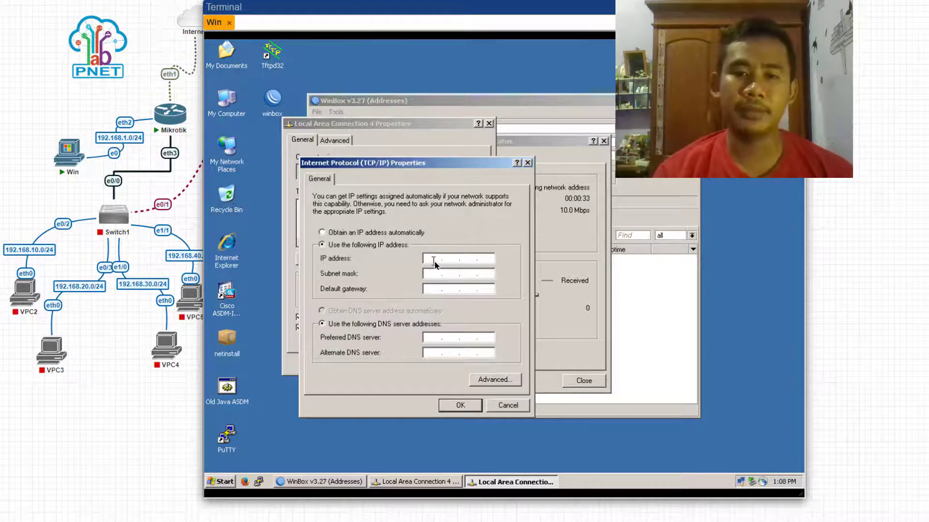
pyautogui.write('92.168.')
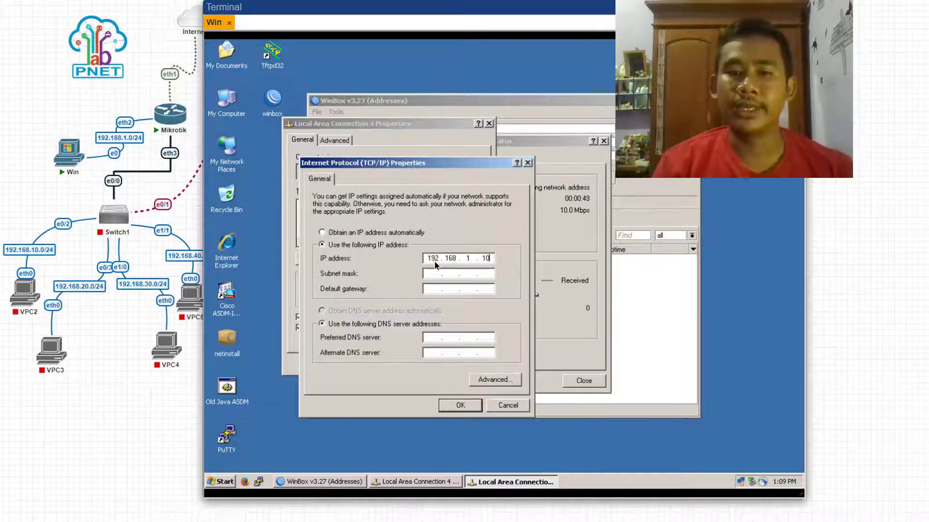
pyautogui.press('Tab')
pyautogui.press('Tab')
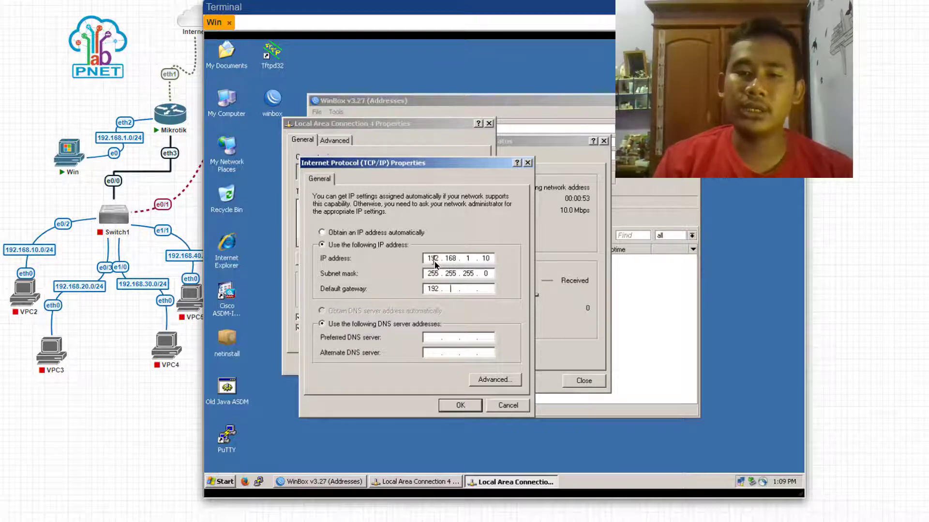
# - Set the default gateway and preferred DNS server to 192.168.1.1, then save and close the connection's dialogs
pyautogui.write('192 . 168 . ')
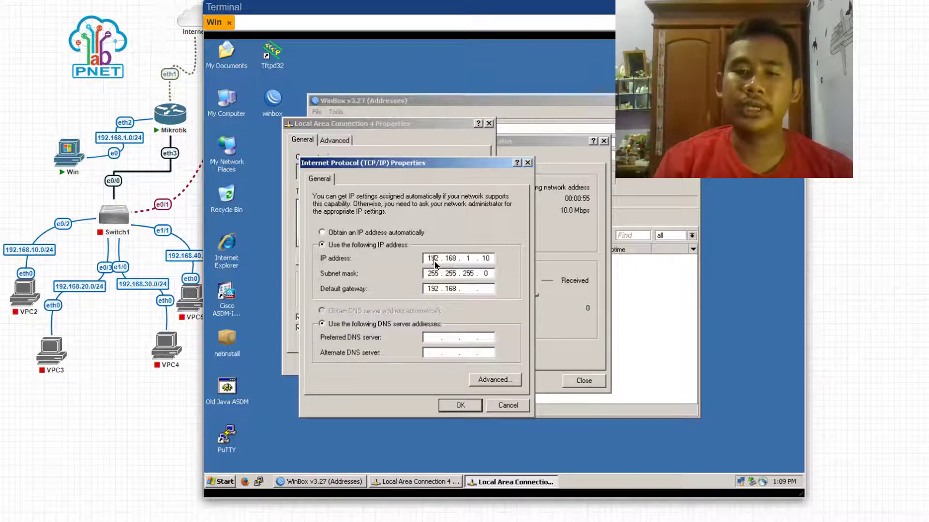
pyautogui.write('1 . 1')
pyautogui.press('Tab')
pyautogui.write('1')
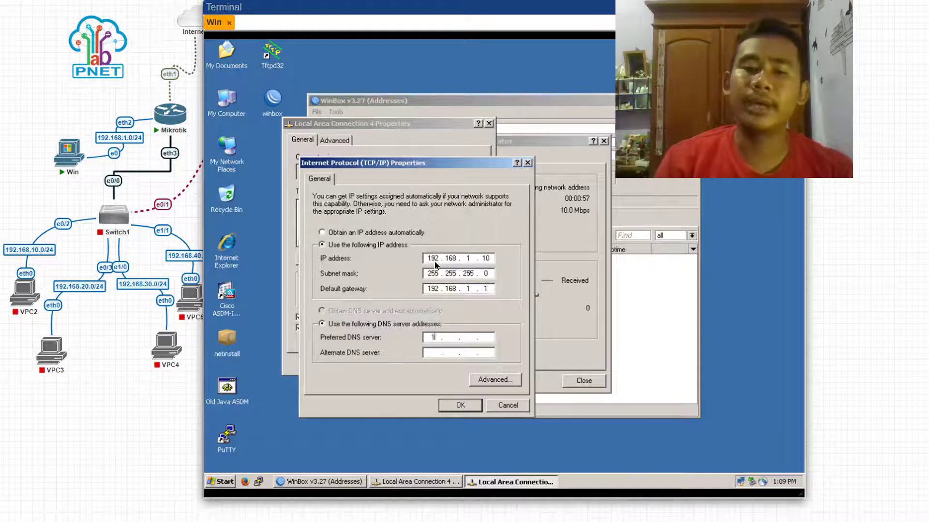
pyautogui.write('92 . 168 . 1 . 1')
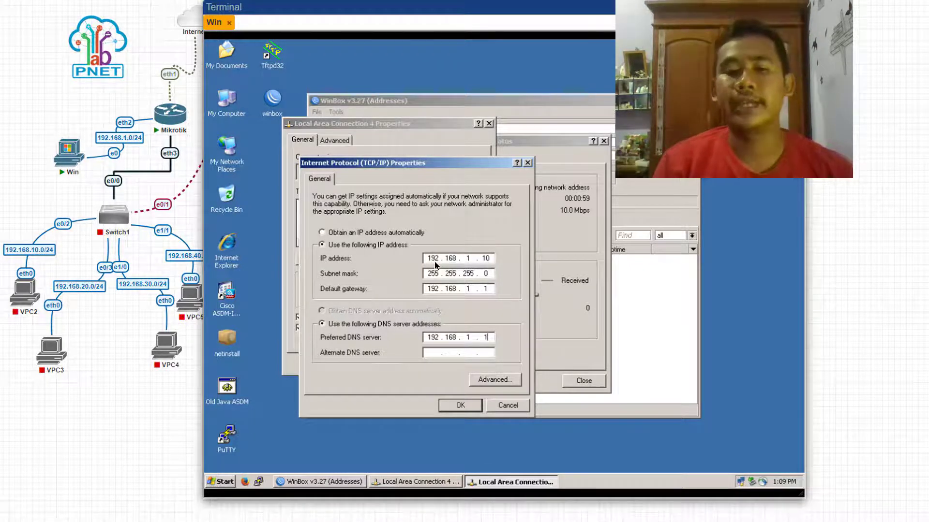
pyautogui.click(466, 407)
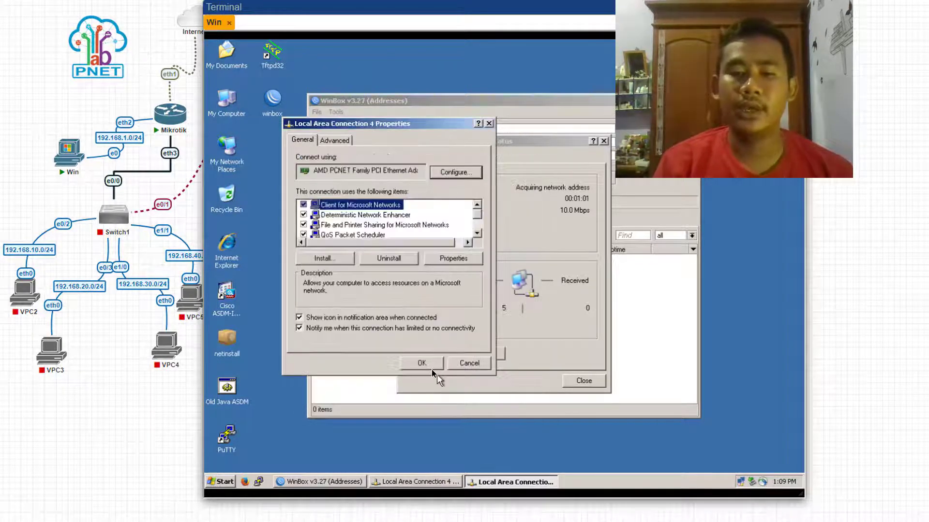
pyautogui.click(424, 364)
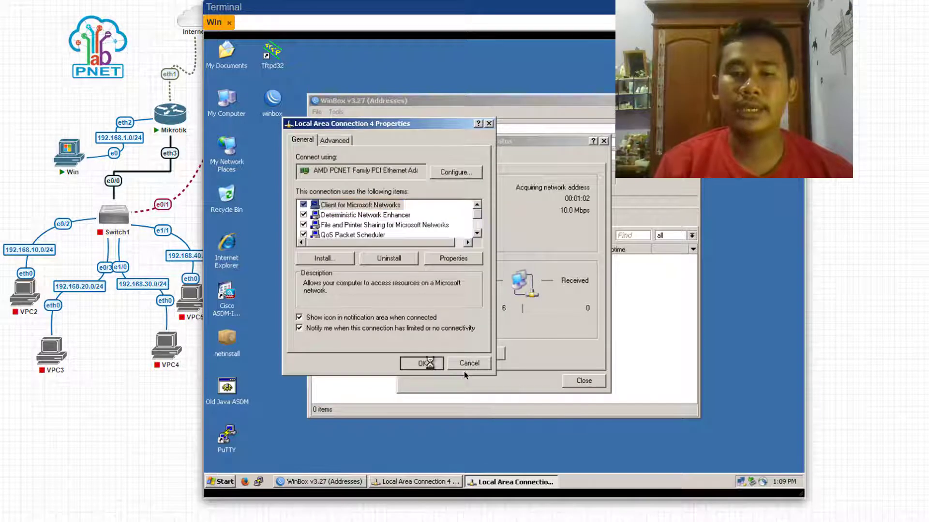
pyautogui.click(583, 382)
pyautogui.click(584, 382)
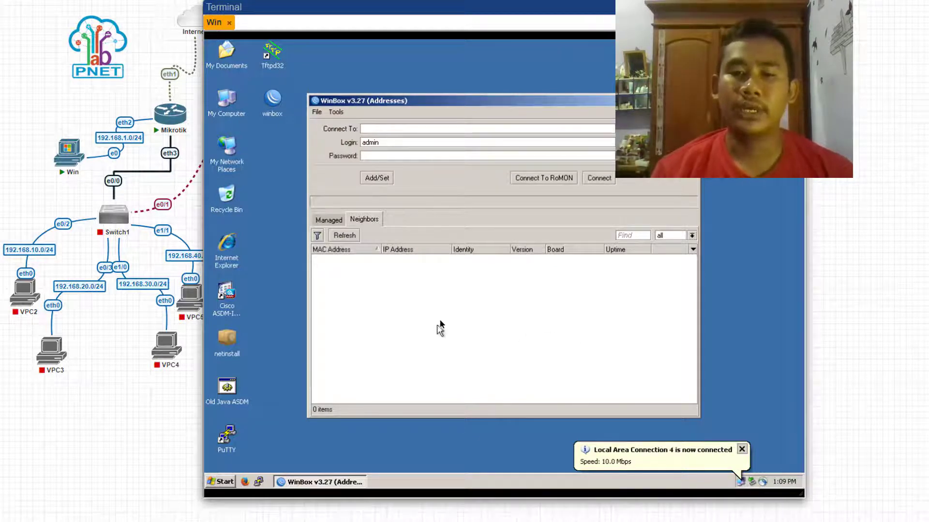
# - Refresh WinBox's neighbor list, connect to the MikroTik router 50:AF:4E:00:05:01 as admin and maximize the session window
pyautogui.click(348, 241)
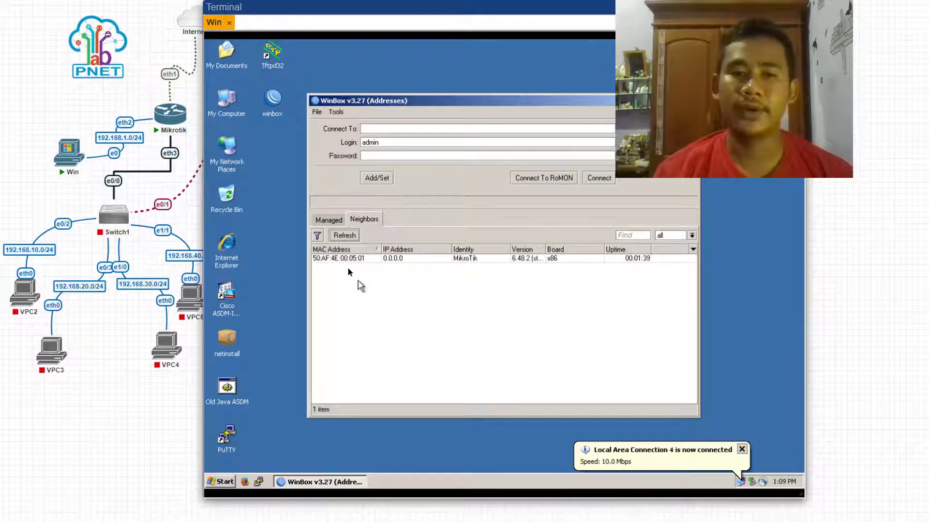
pyautogui.click(346, 260)
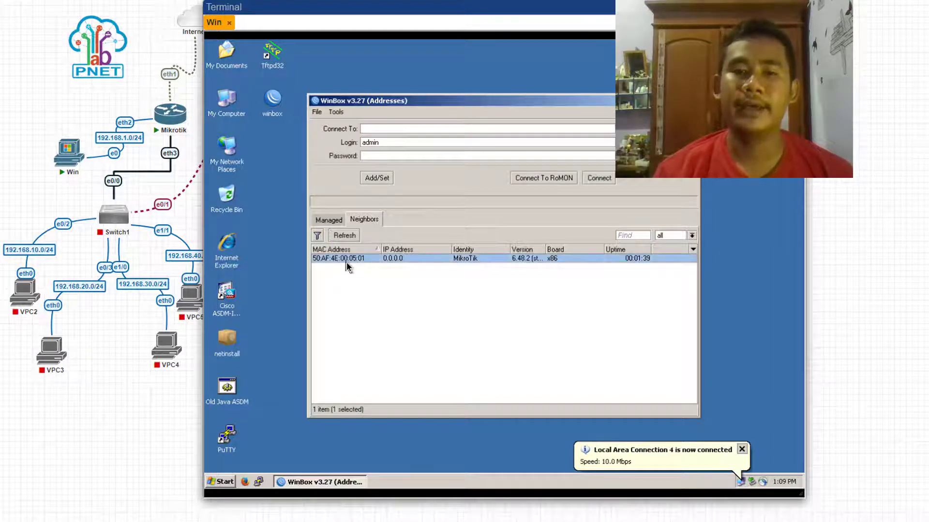
pyautogui.click(604, 183)
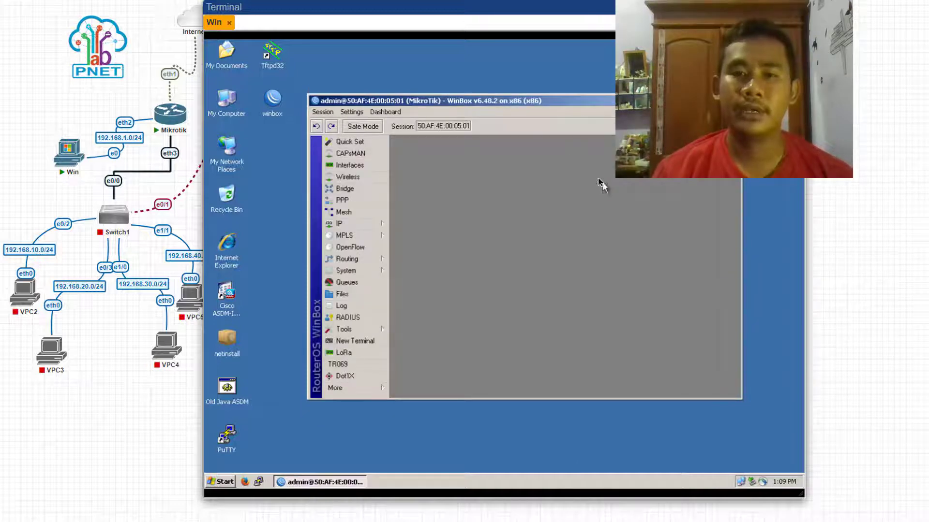
pyautogui.doubleClick(538, 102)
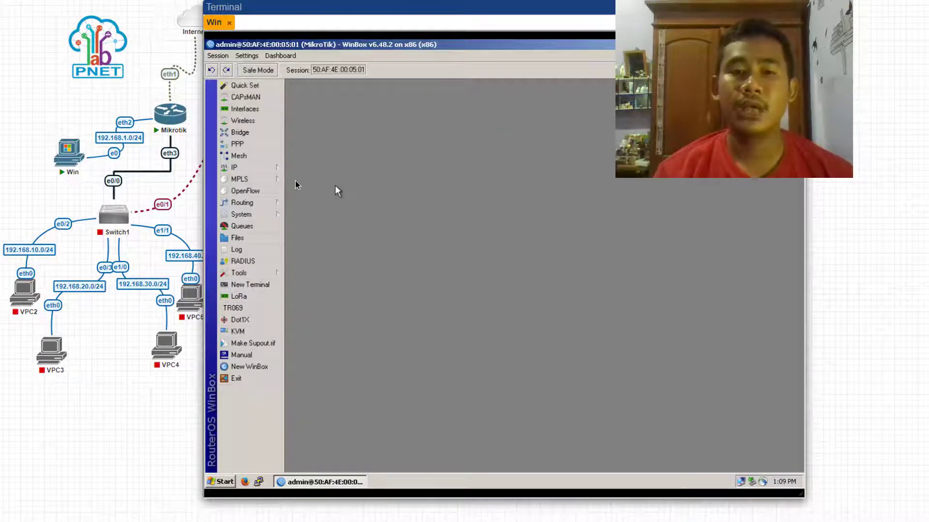
# - Add a DHCP client on ether1, keeping peer DNS, peer NTP and the default route, and enable it
pyautogui.click(268, 169)
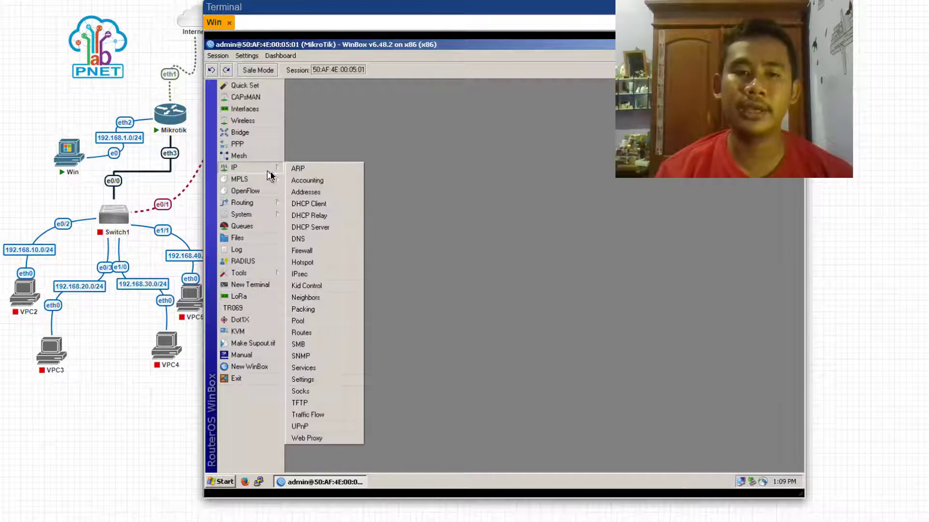
pyautogui.click(333, 209)
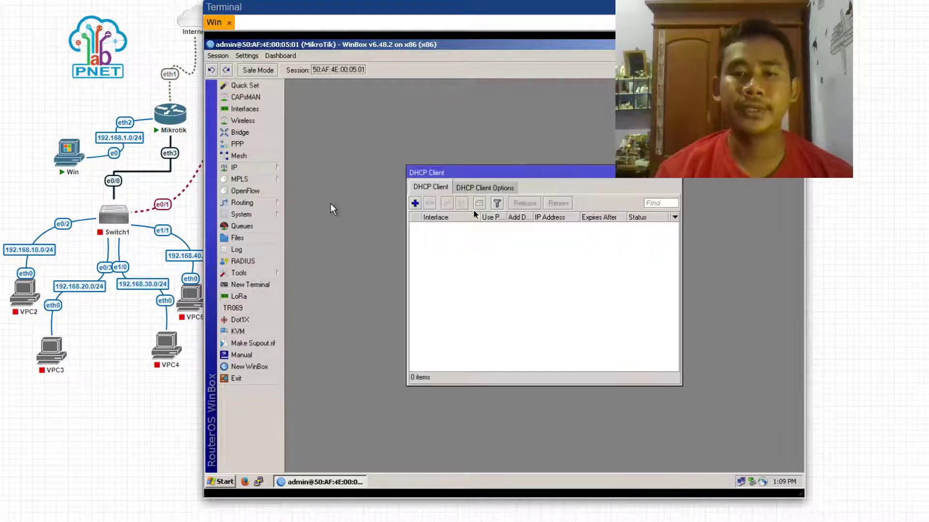
pyautogui.click(415, 203)
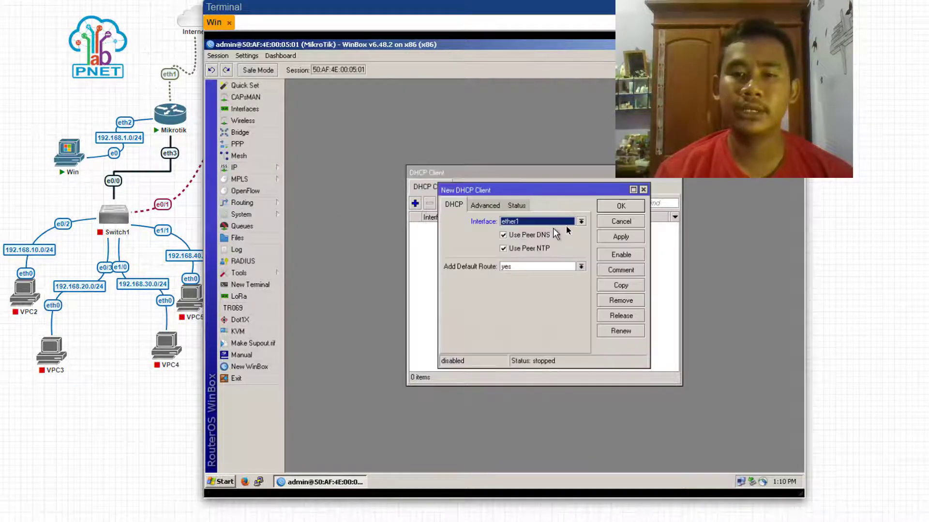
pyautogui.click(615, 238)
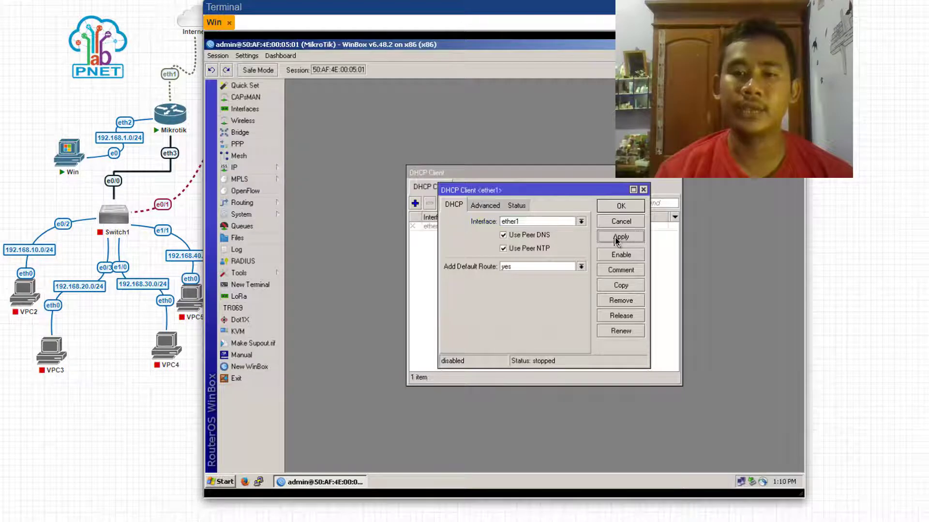
pyautogui.click(619, 255)
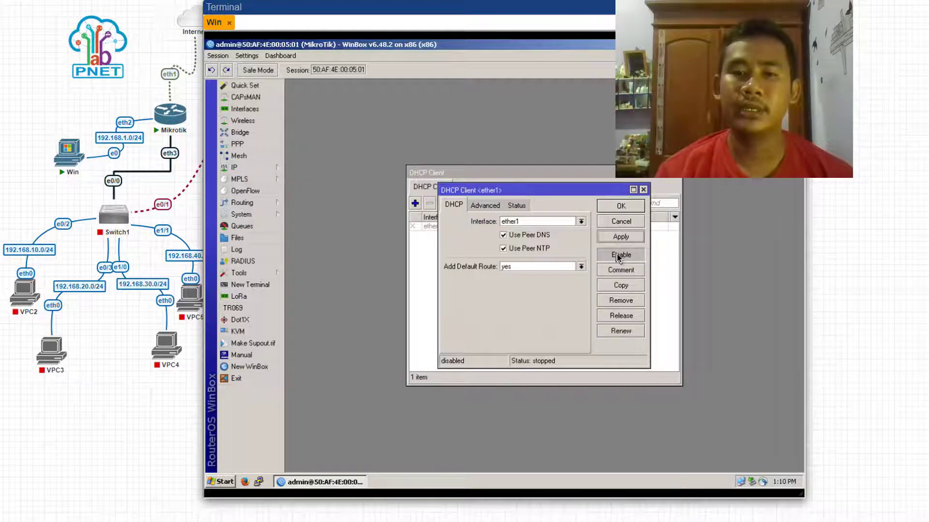
pyautogui.click(619, 207)
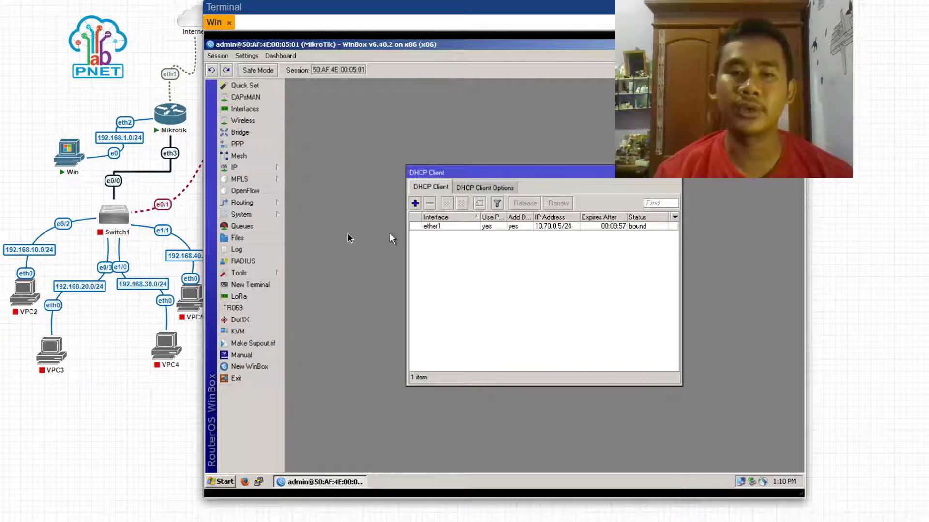
# - Test the router's internet access by pinging google.com from a new terminal, then stop the ping and close the terminal
pyautogui.click(253, 285)
pyautogui.write('p')
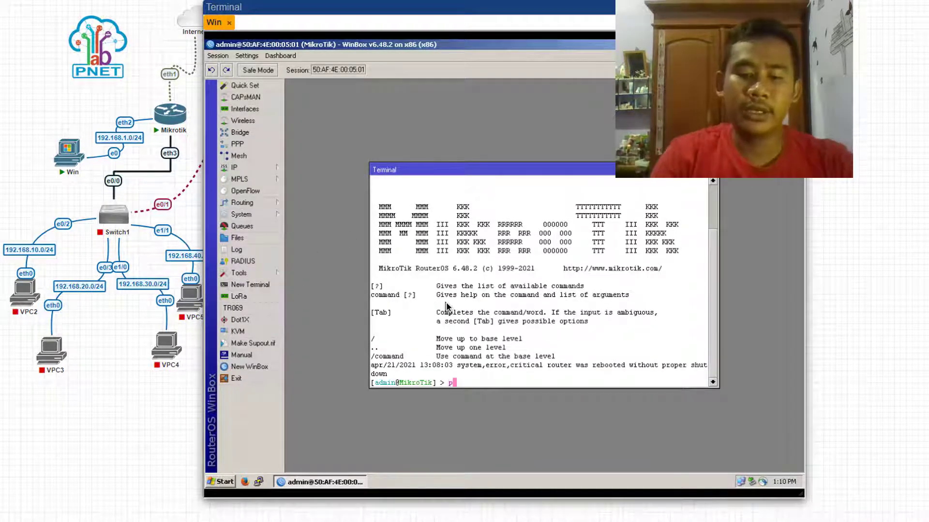
pyautogui.write('ing google.com')
pyautogui.press('Return')
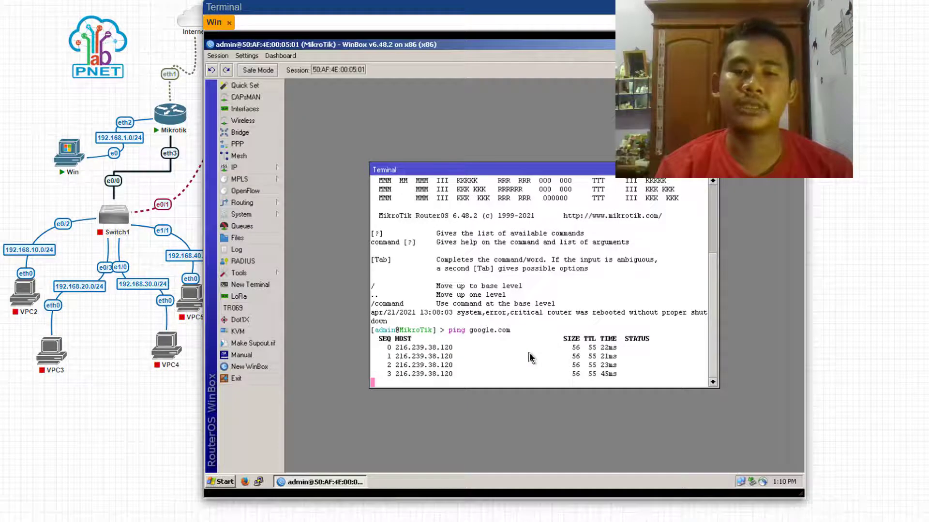
pyautogui.hotkey('ctrl', 'c')
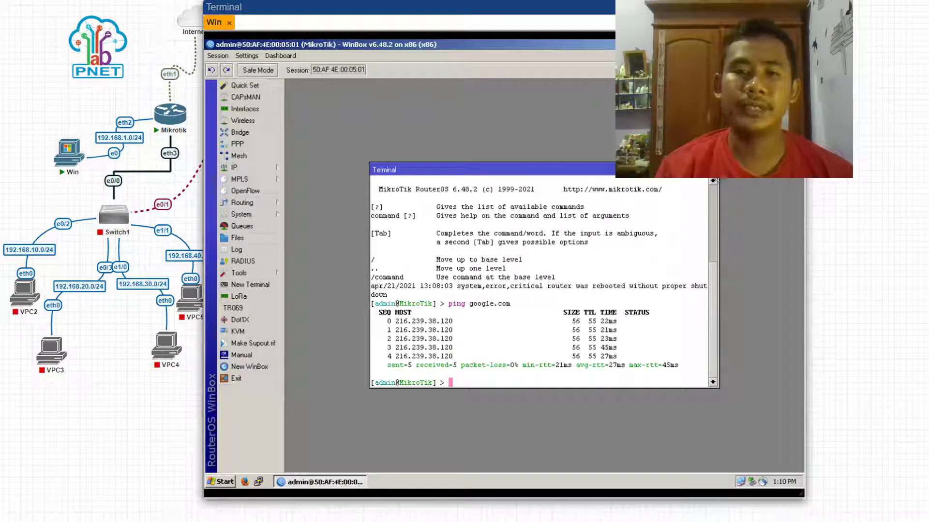
pyautogui.click(715, 171)
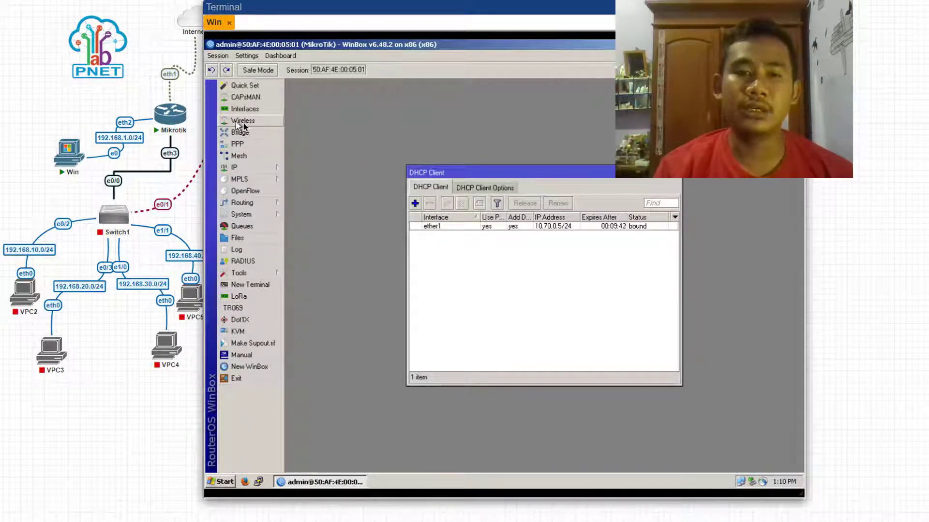
# - Create a VLAN interface named vlan10 with VLAN ID 10 on ether3 and apply it
pyautogui.click(245, 109)
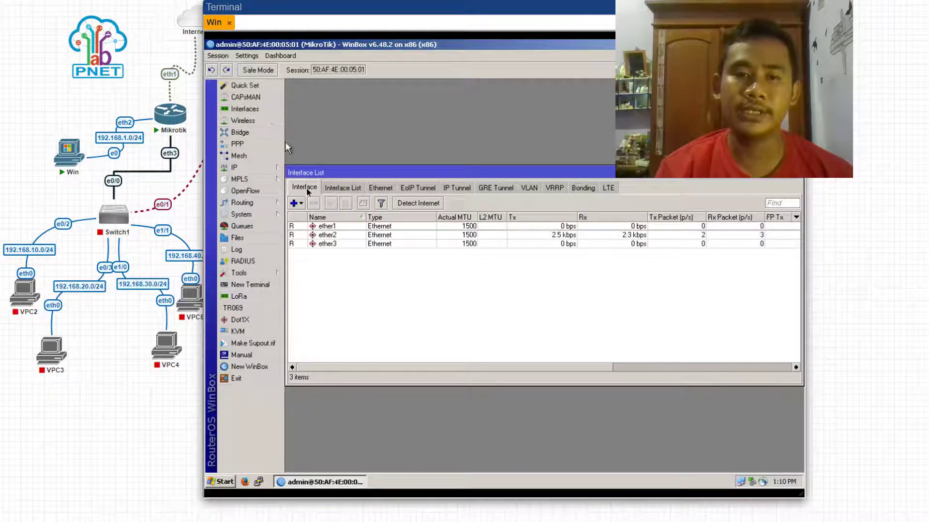
pyautogui.click(529, 188)
pyautogui.click(295, 204)
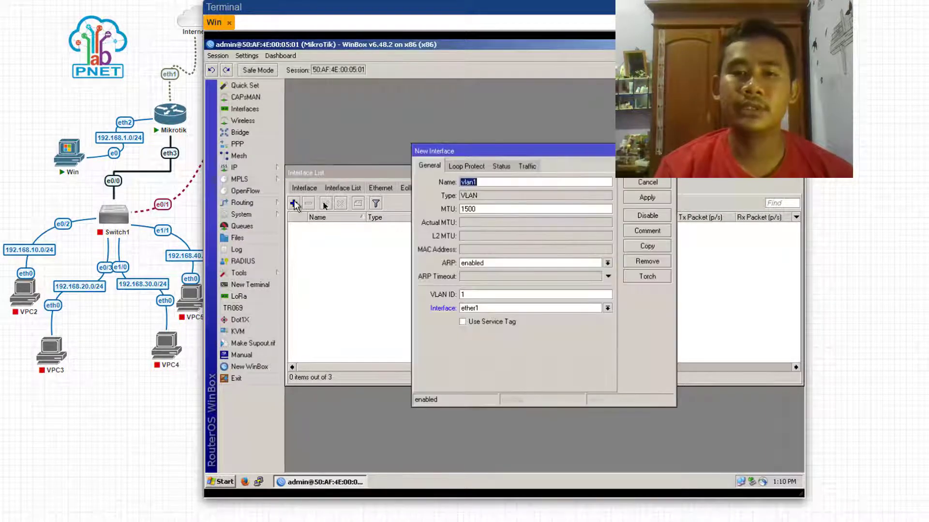
pyautogui.click(489, 185)
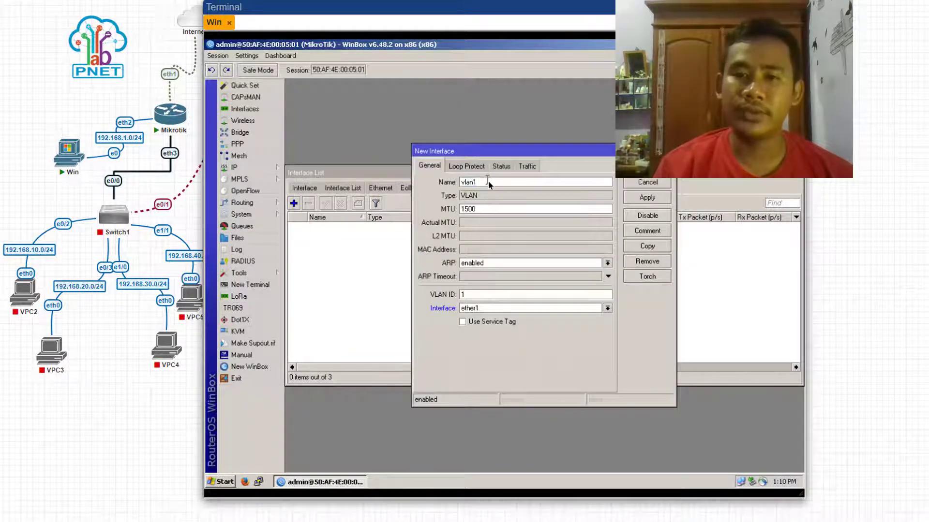
pyautogui.write('0')
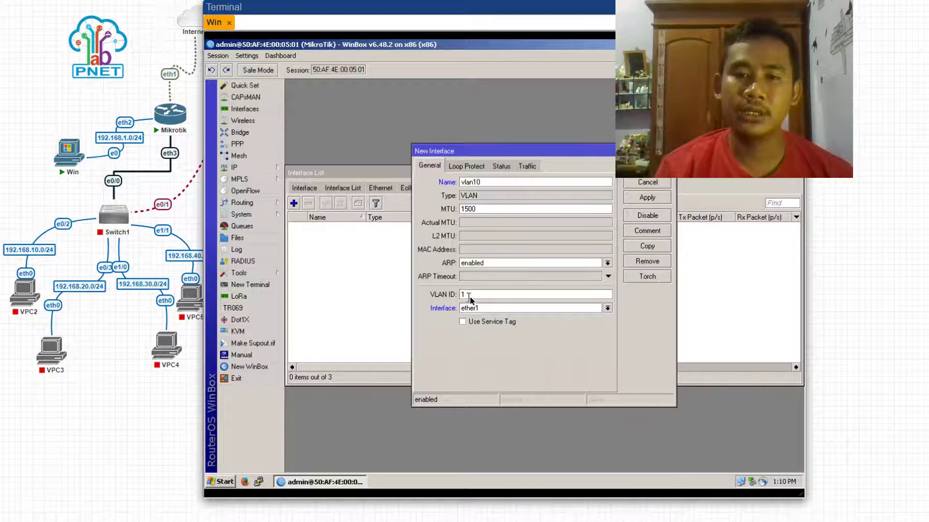
pyautogui.write('0')
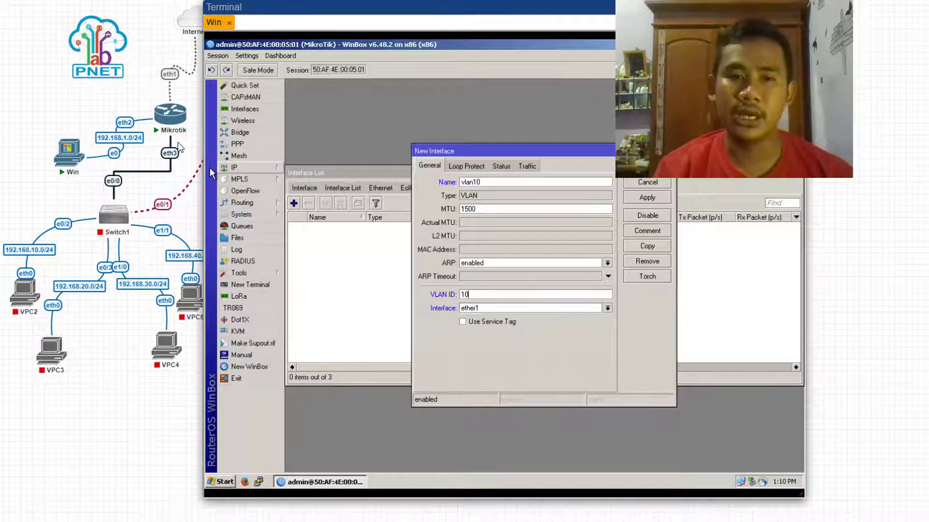
pyautogui.click(485, 308)
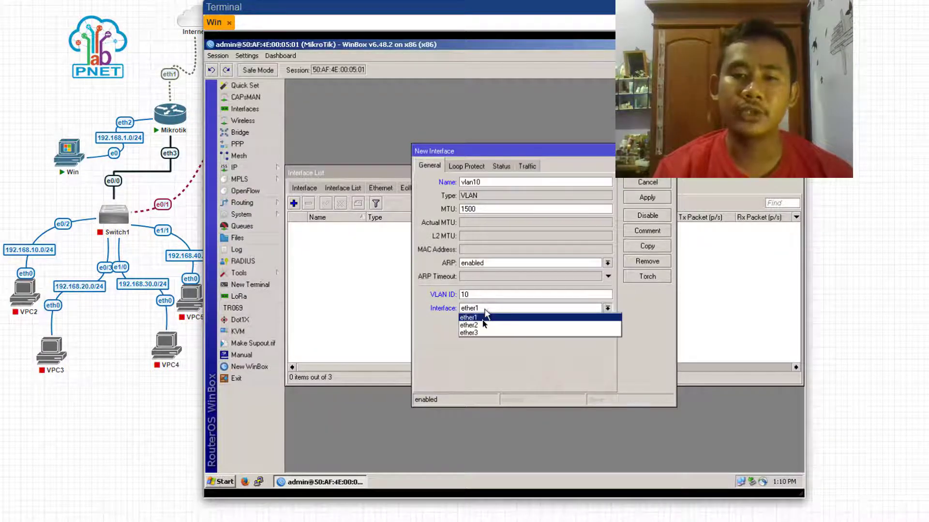
pyautogui.click(480, 331)
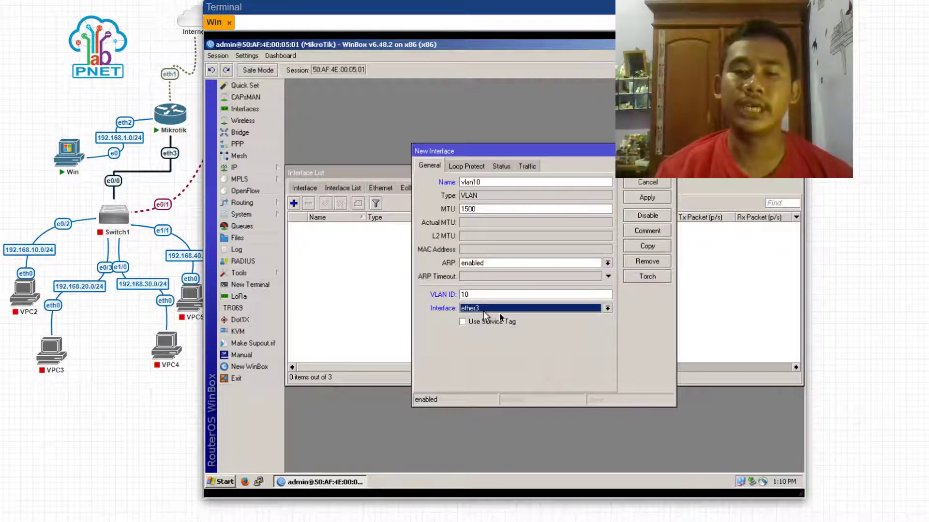
pyautogui.click(646, 200)
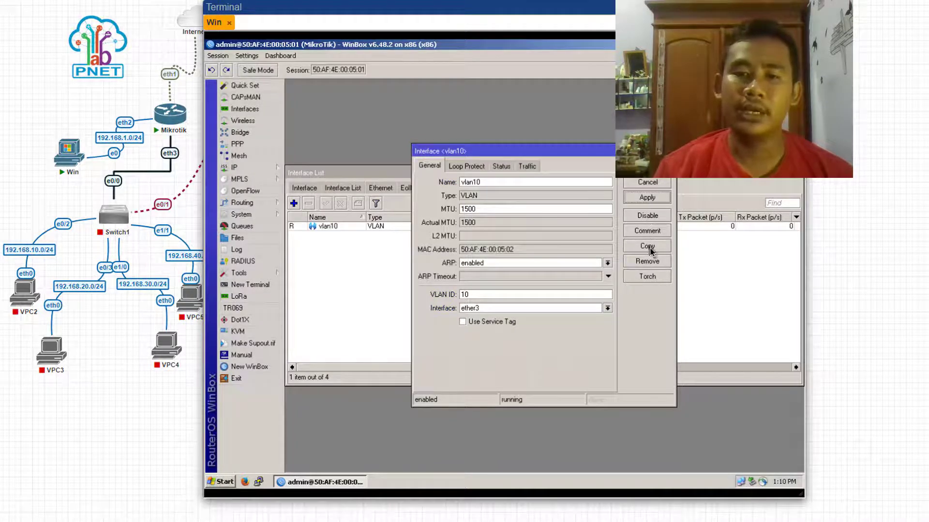
# - Copy the vlan10 interface as vlan20 with VLAN ID 20 and apply it
pyautogui.click(647, 246)
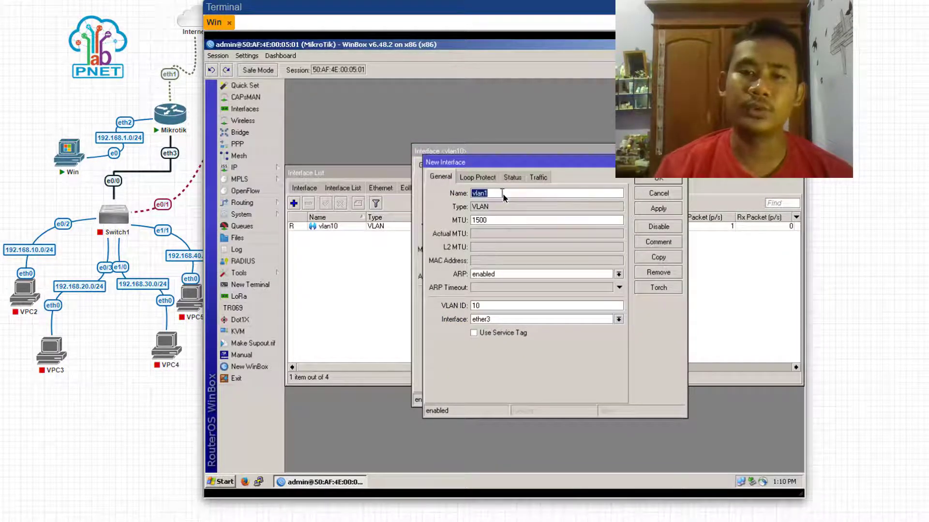
pyautogui.write('vlan20')
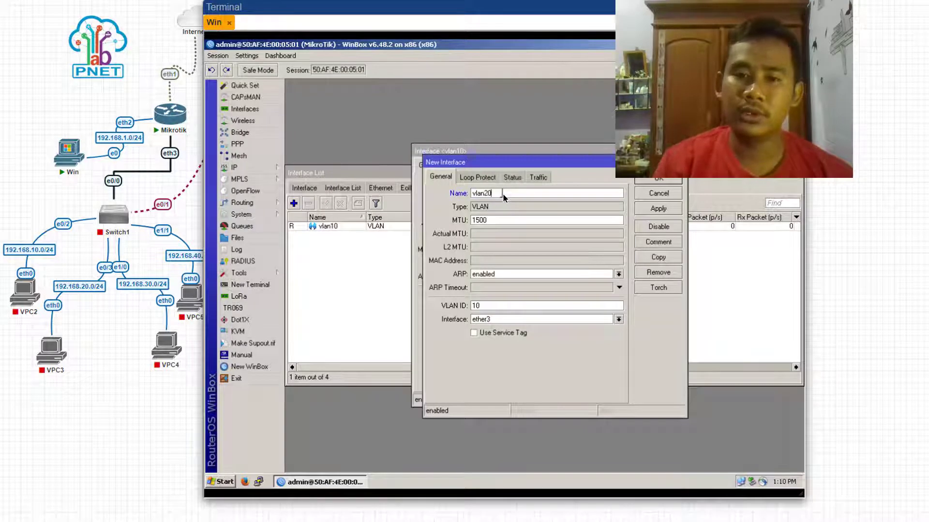
pyautogui.doubleClick(476, 306)
pyautogui.write('20')
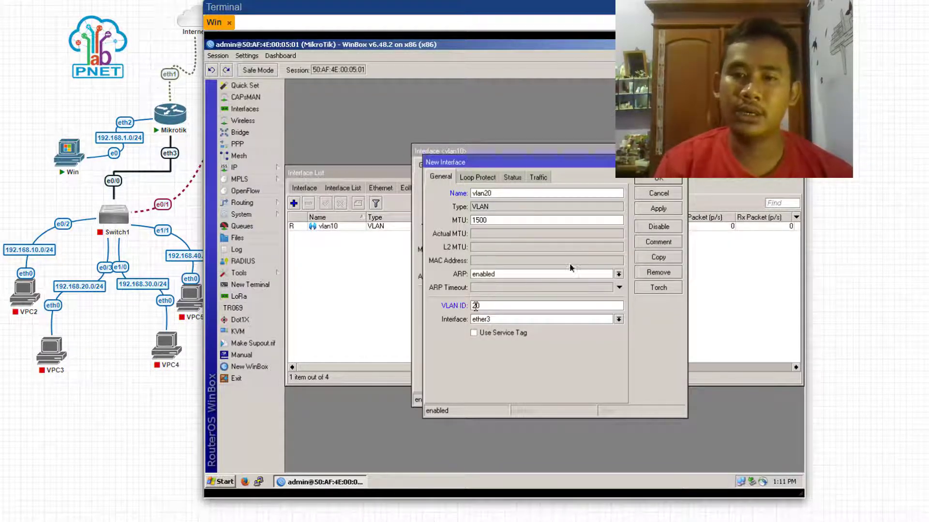
pyautogui.click(657, 209)
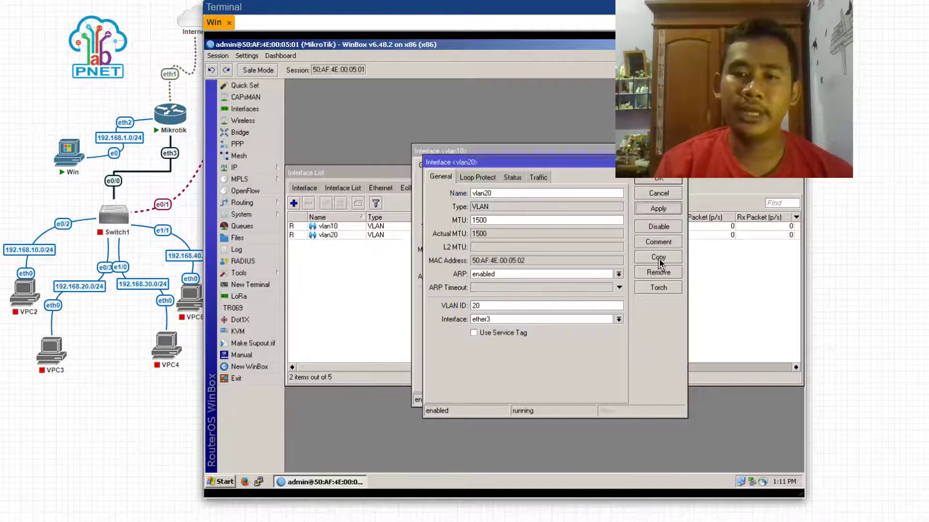
# - Copy the vlan20 interface as vlan30 with VLAN ID 30 and apply it
pyautogui.click(659, 258)
pyautogui.click(522, 207)
pyautogui.press('BackSpace')
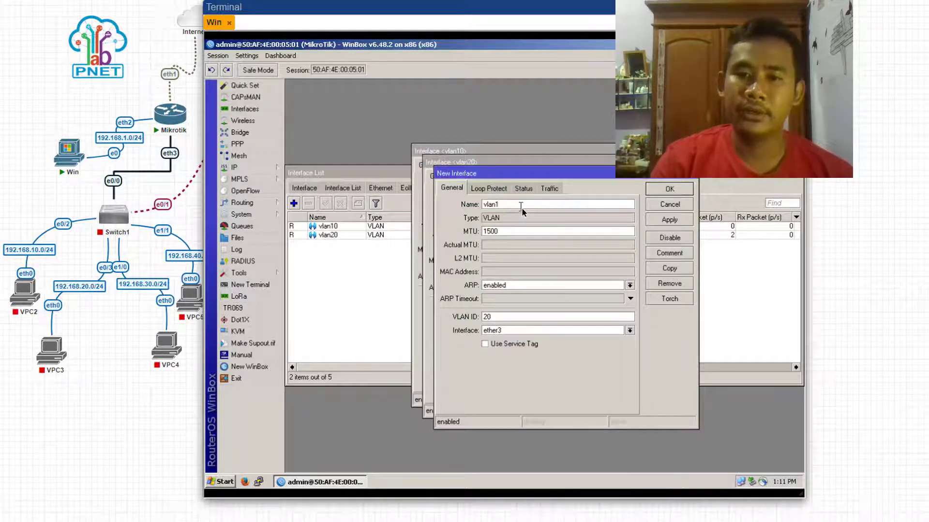
pyautogui.write('30')
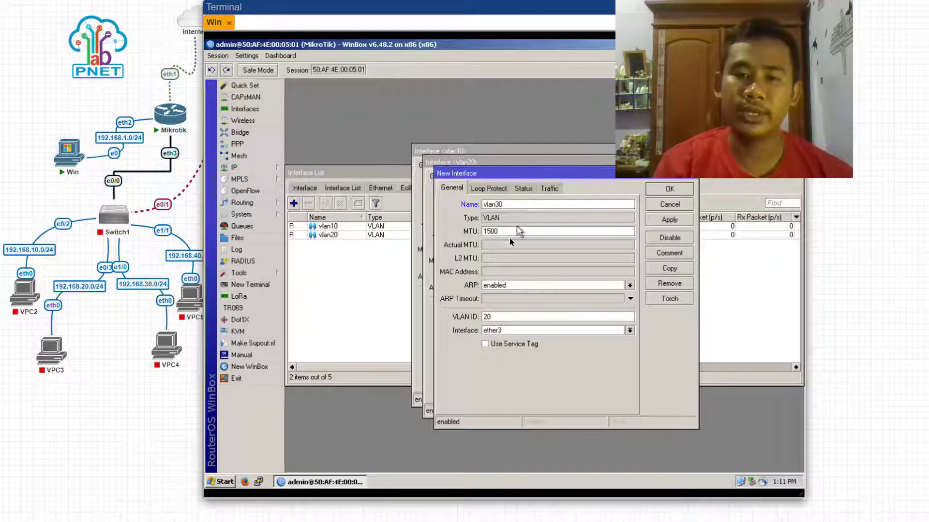
pyautogui.click(484, 318)
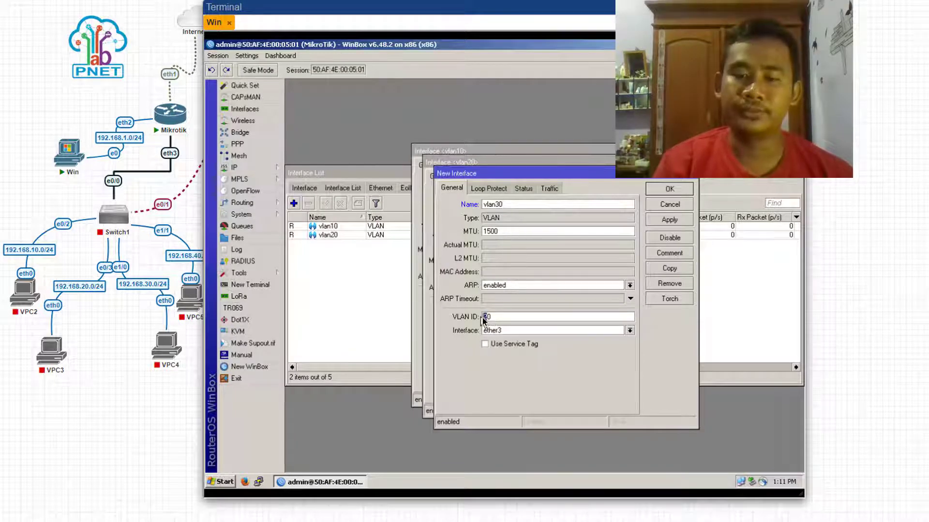
pyautogui.write('3')
pyautogui.press('Delete')
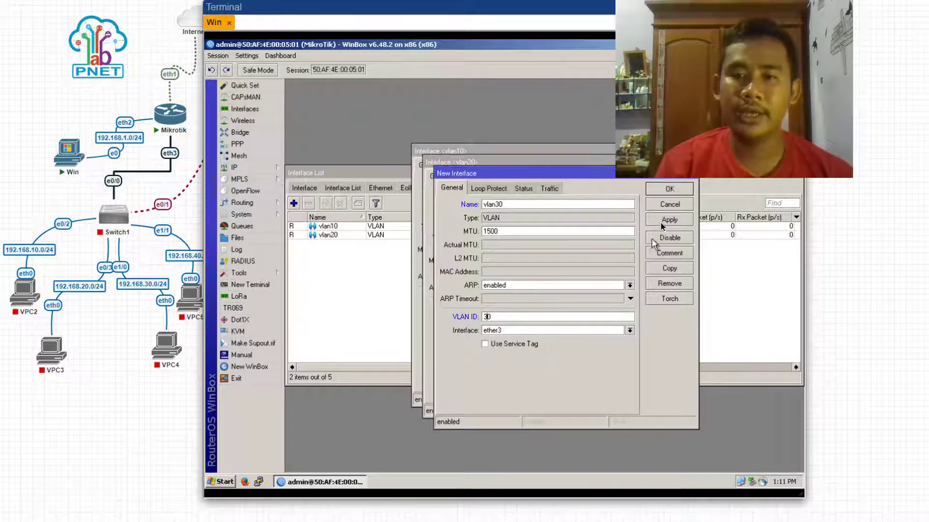
pyautogui.click(669, 220)
# - Copy the vlan30 interface as vlan40 with VLAN ID 40, save it and close all the open VLAN interface dialogs
pyautogui.click(667, 268)
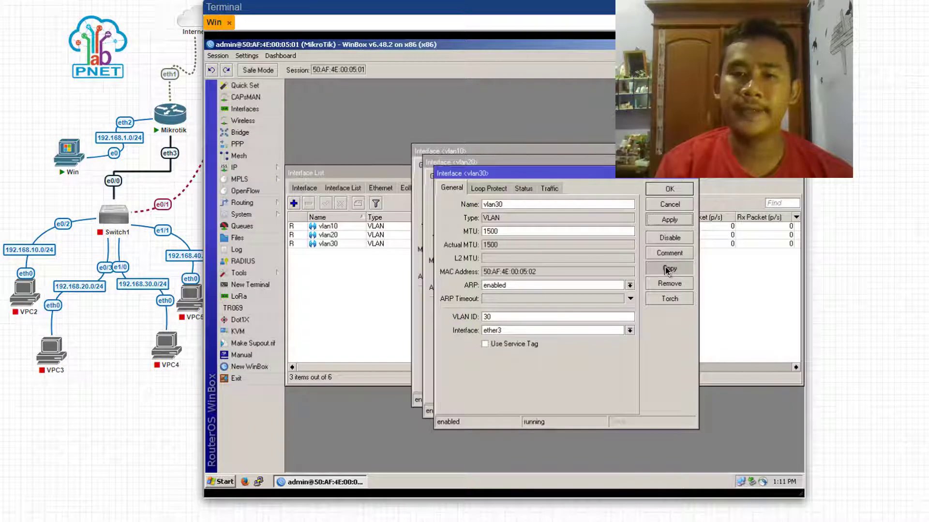
pyautogui.click(534, 216)
pyautogui.press('BackSpace')
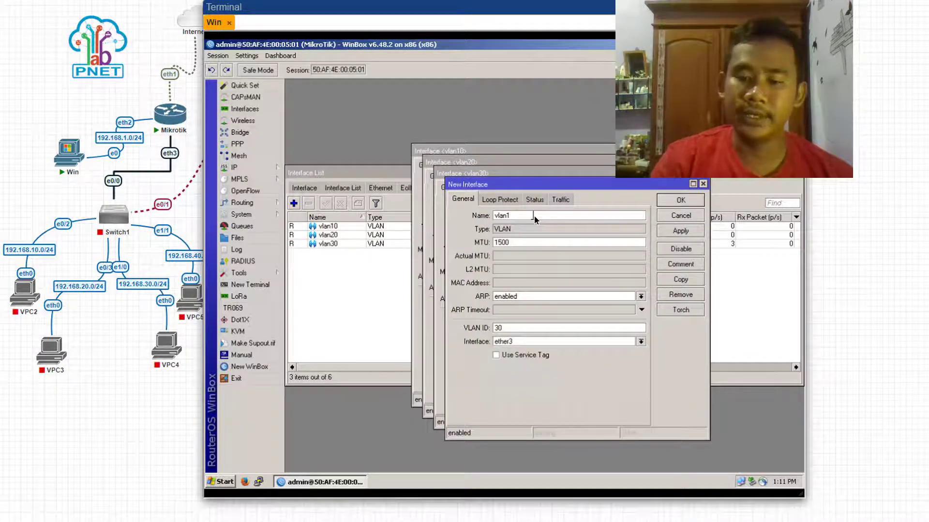
pyautogui.write('40')
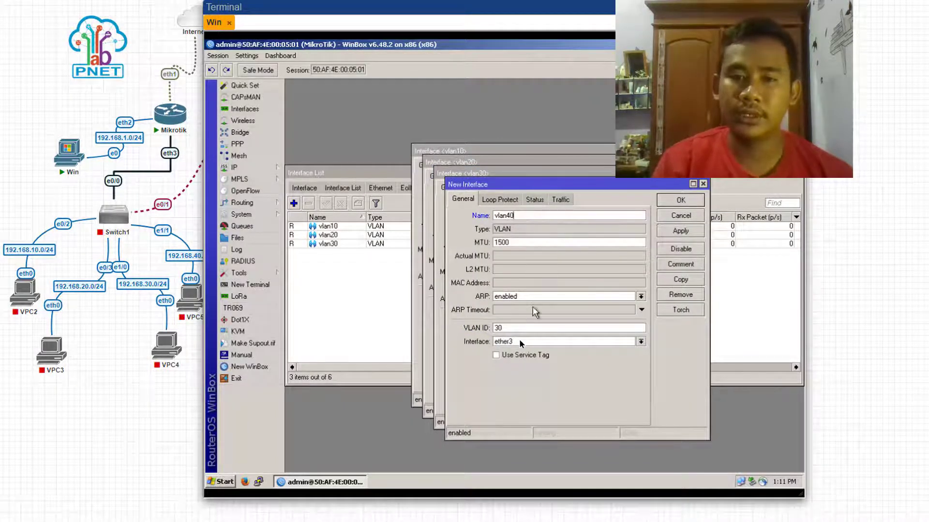
pyautogui.doubleClick(491, 327)
pyautogui.write('400')
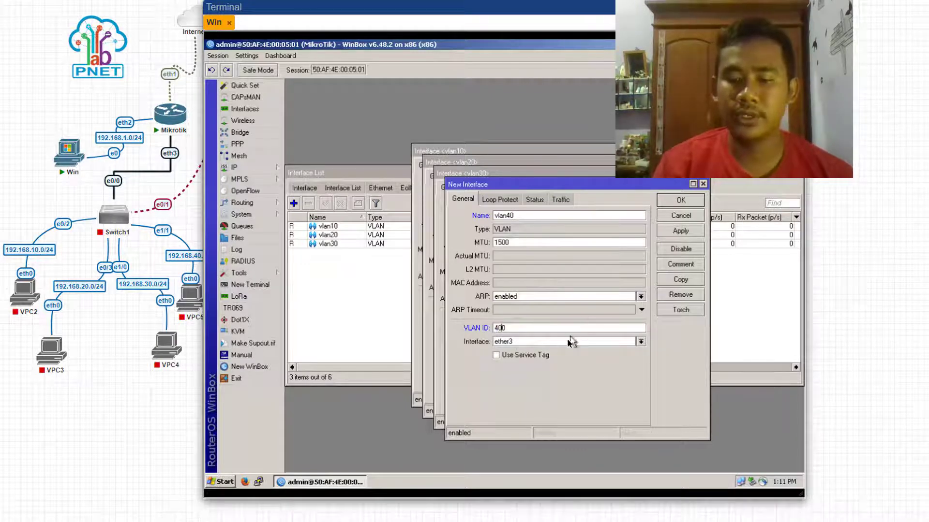
pyautogui.press('BackSpace')
pyautogui.click(680, 201)
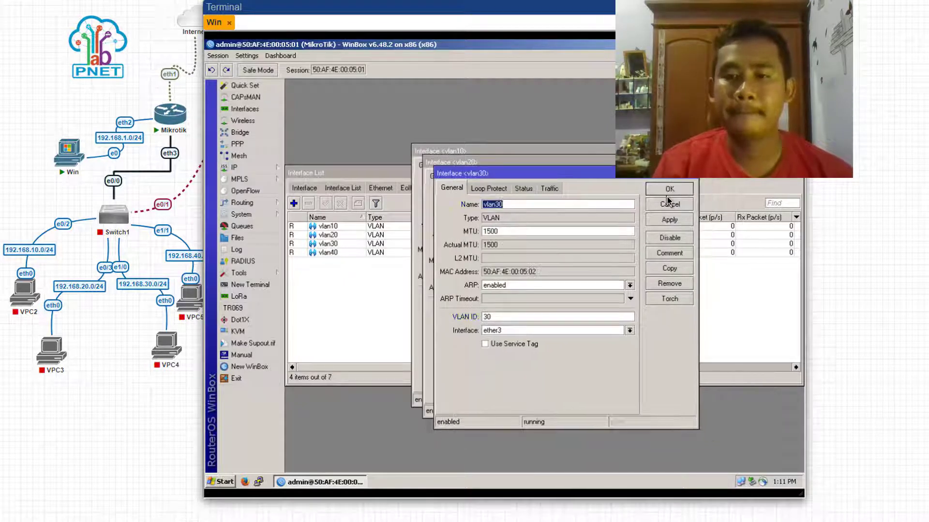
pyautogui.click(667, 197)
pyautogui.click(665, 194)
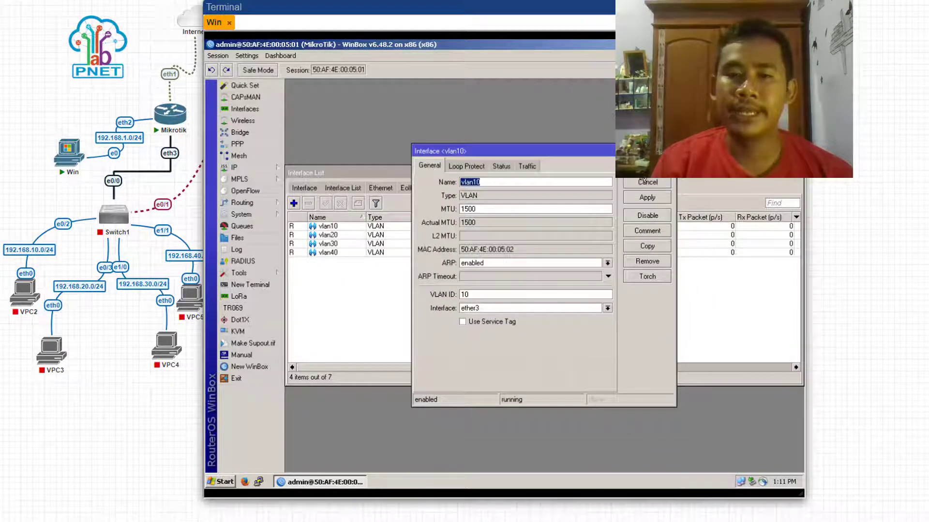
pyautogui.click(654, 183)
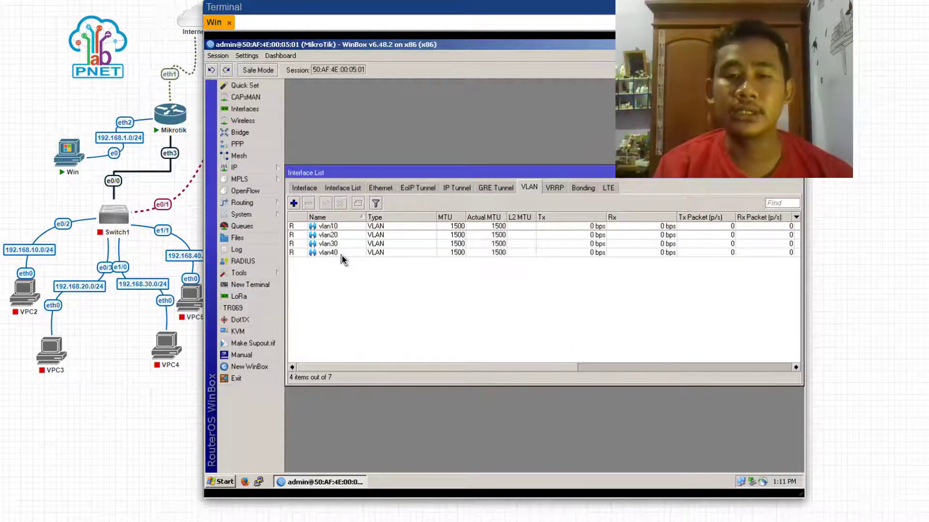
# - Add the IP address 192.168.1.1/24 on interface ether2 in the router's address list and apply it
pyautogui.click(271, 174)
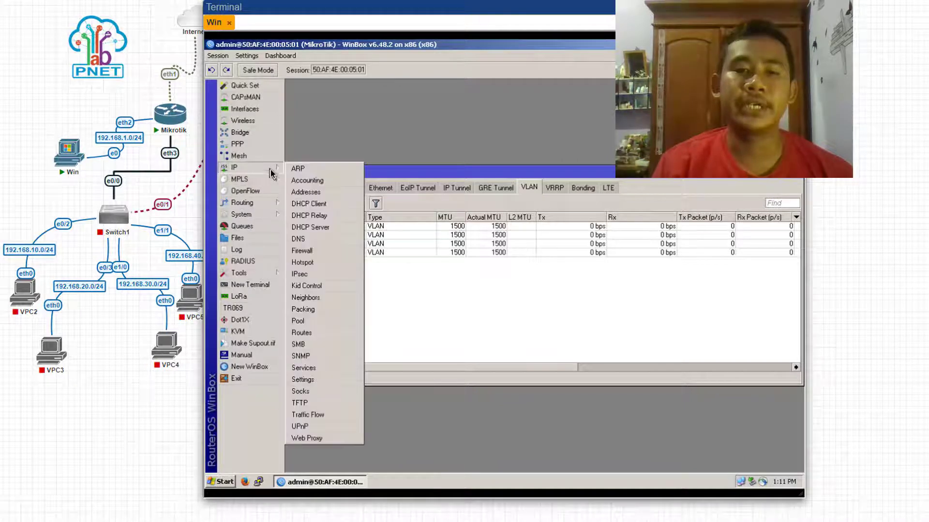
pyautogui.click(300, 189)
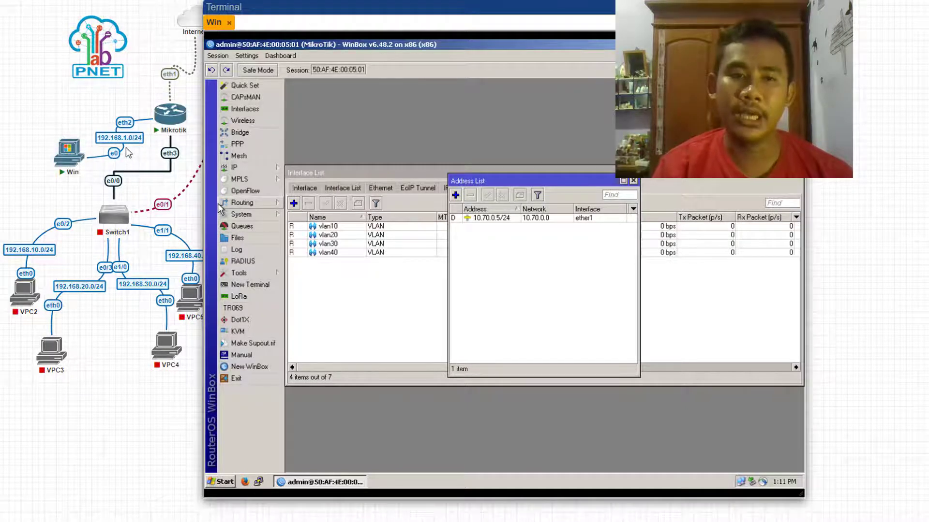
pyautogui.click(455, 195)
pyautogui.write('1')
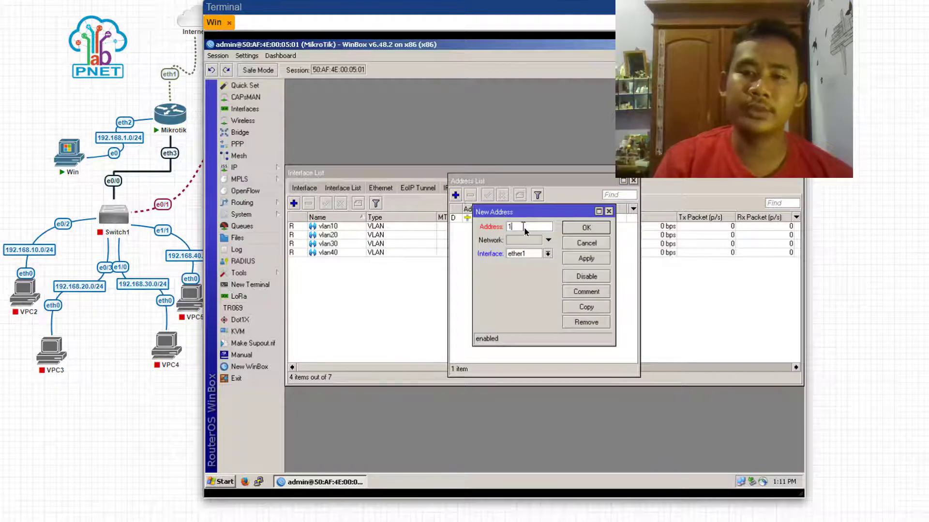
pyautogui.write('92.168.1.1')
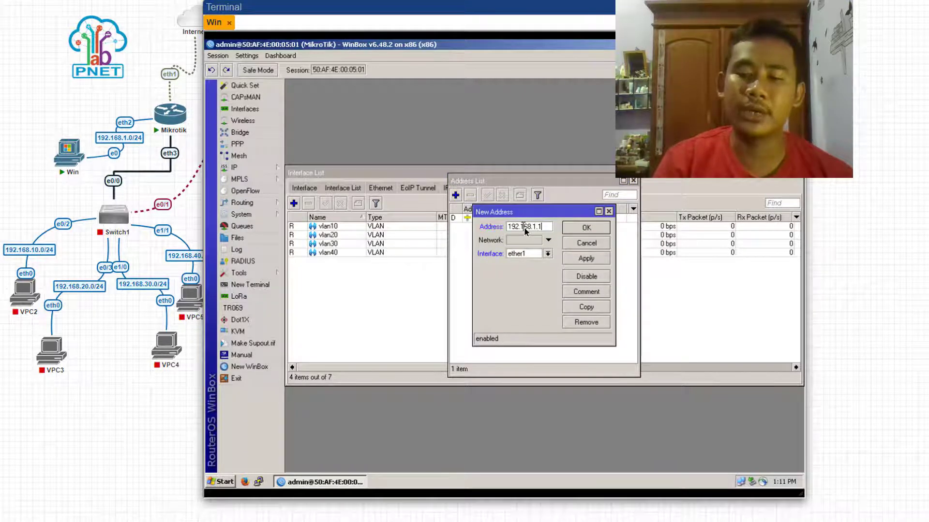
pyautogui.write('/24')
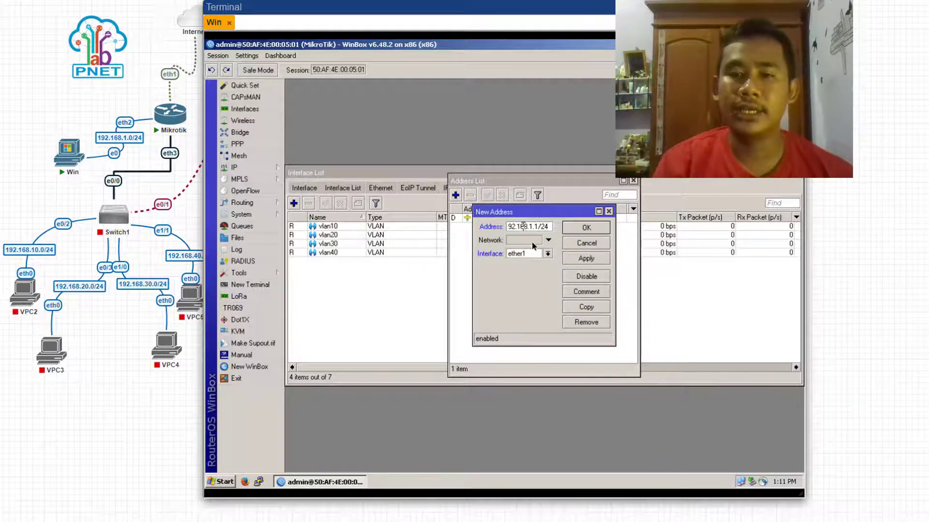
pyautogui.click(537, 258)
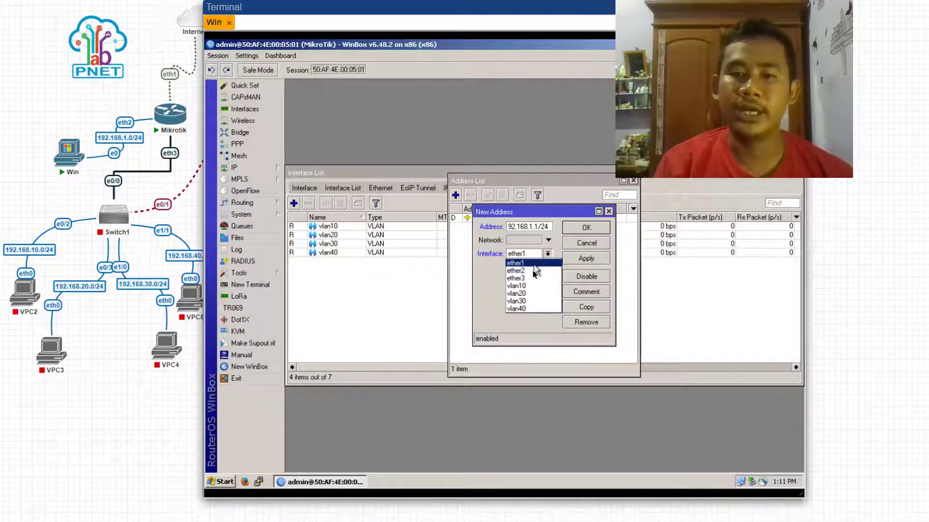
pyautogui.click(530, 271)
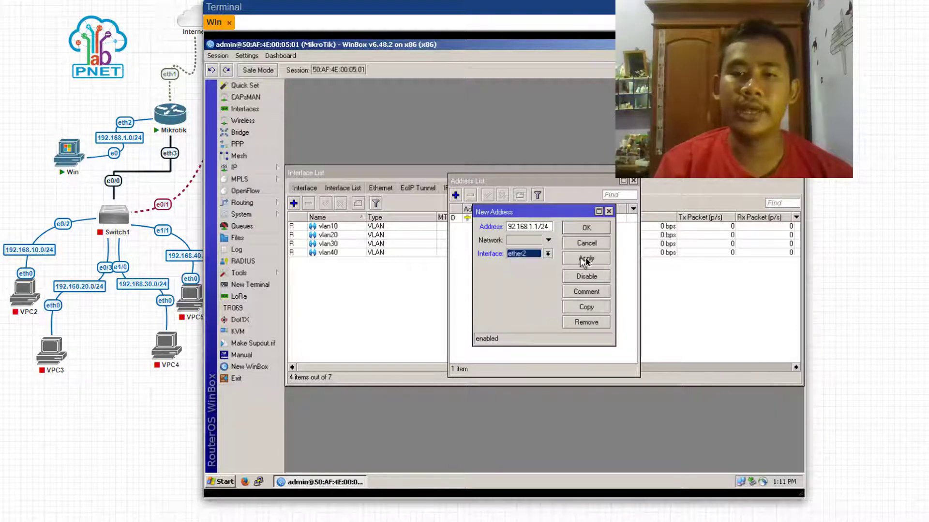
pyautogui.click(585, 260)
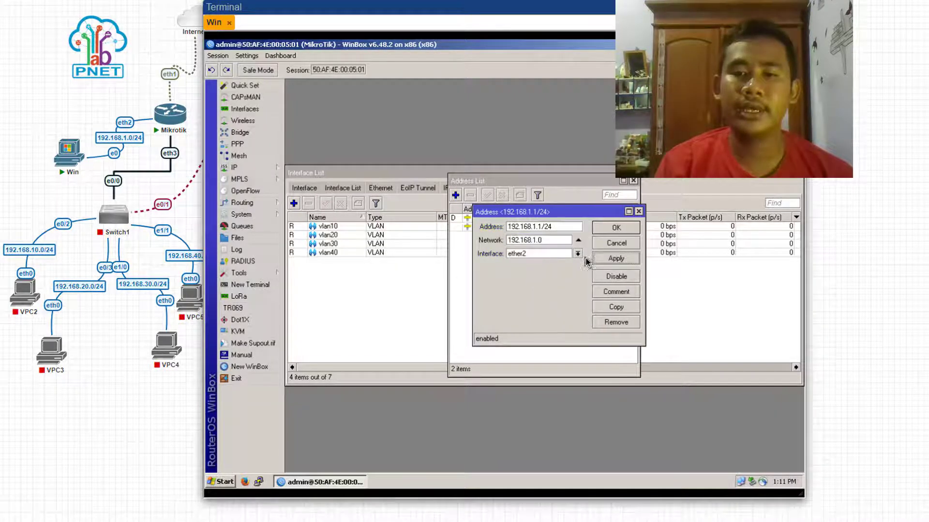
# - Copy the ether2 address entry as 192.168.10.1/24 on interface vlan10 and apply it
pyautogui.click(614, 307)
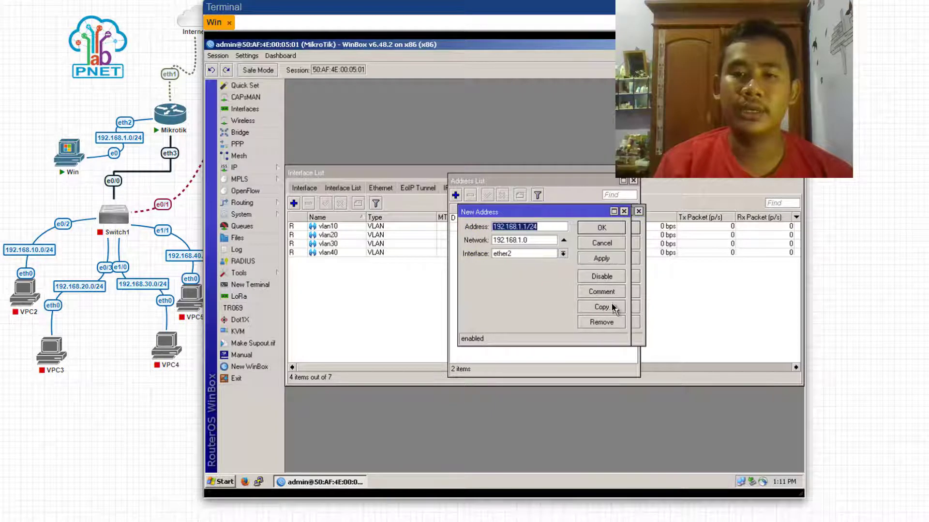
pyautogui.click(523, 228)
pyautogui.write('0')
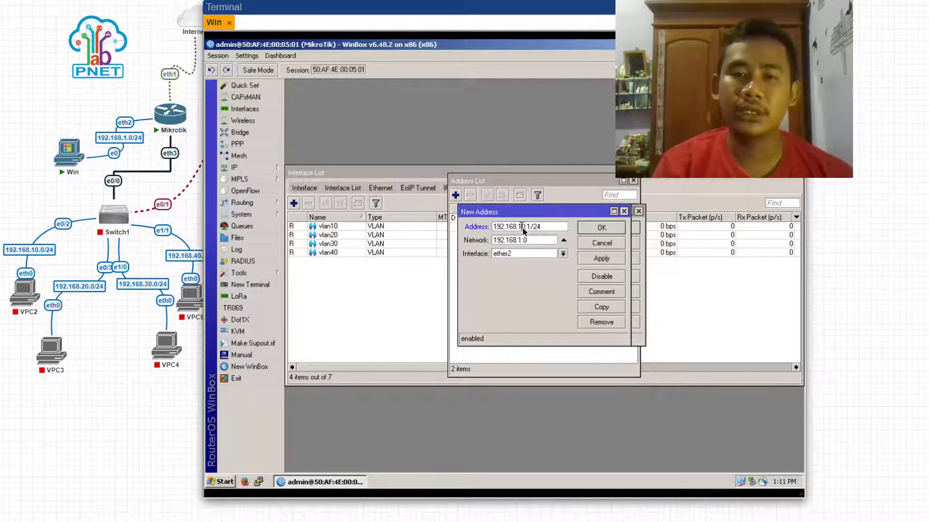
pyautogui.click(507, 254)
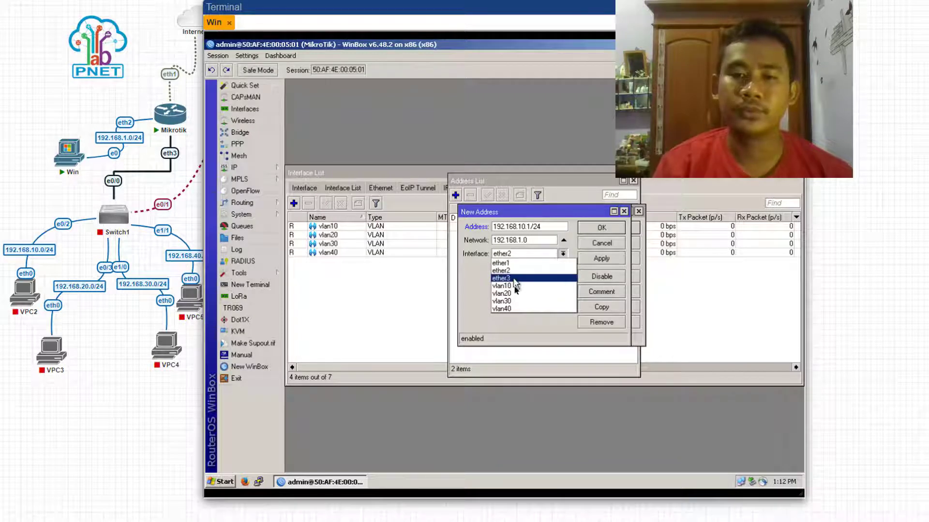
pyautogui.click(515, 289)
pyautogui.click(607, 263)
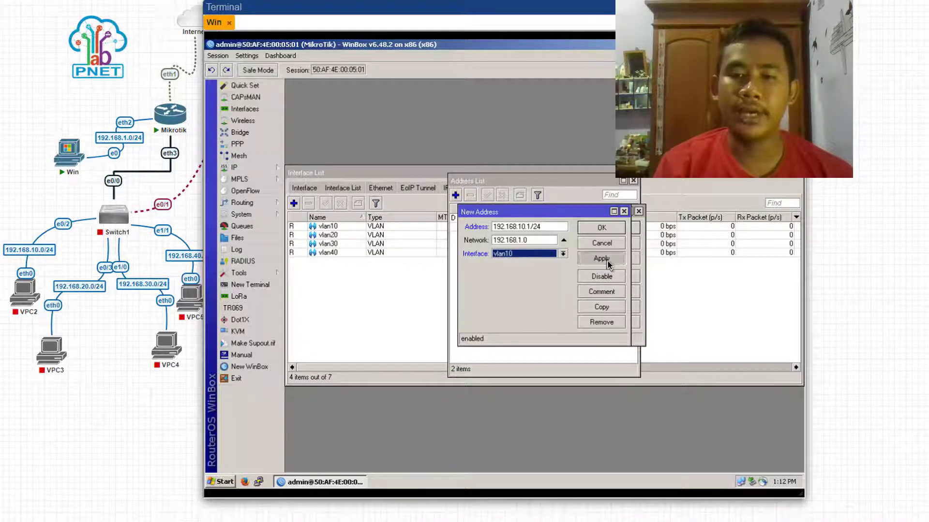
# - Copy the vlan10 address entry as 192.168.20.1/24 on interface vlan20 and apply it
pyautogui.click(603, 309)
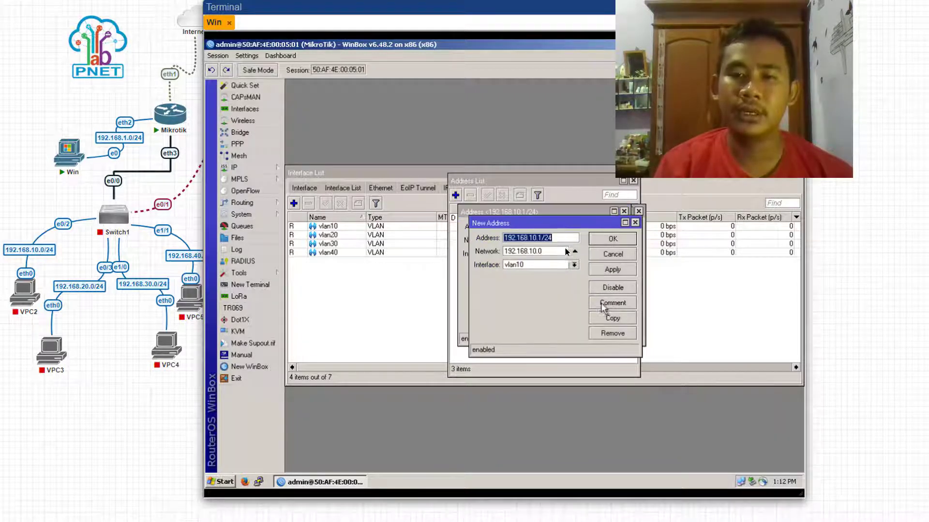
pyautogui.click(536, 240)
pyautogui.press('BackSpace')
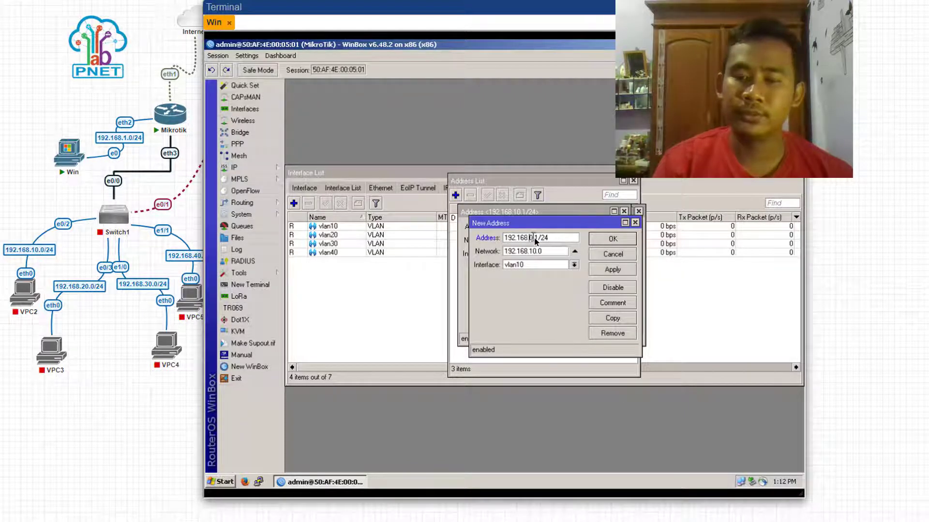
pyautogui.write('2')
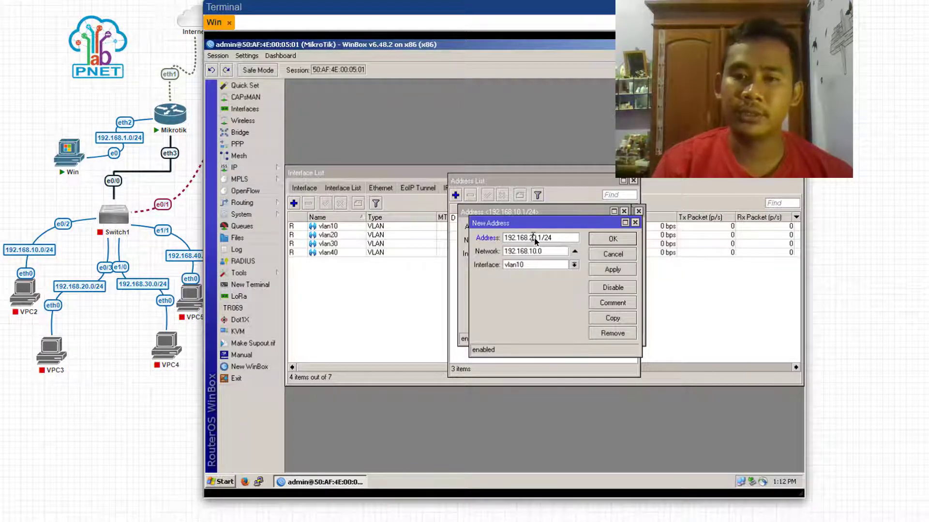
pyautogui.click(531, 265)
pyautogui.click(530, 305)
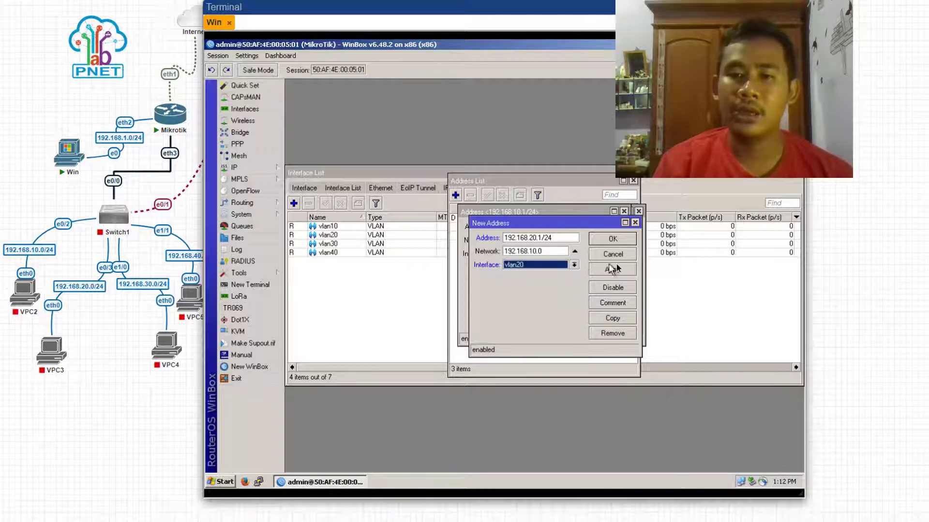
pyautogui.click(616, 271)
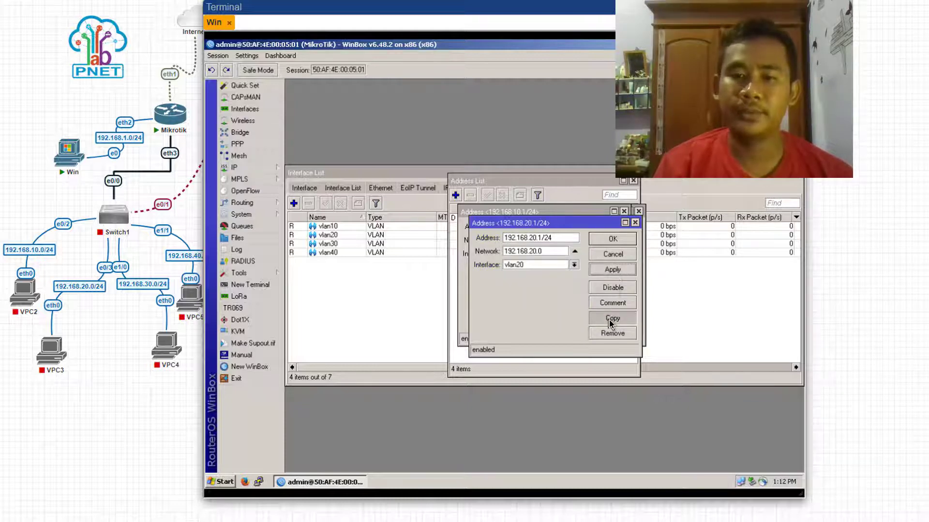
# - Copy the vlan20 address entry as 192.168.30.1/24 on interface vlan30 and apply it
pyautogui.click(608, 320)
pyautogui.click(546, 254)
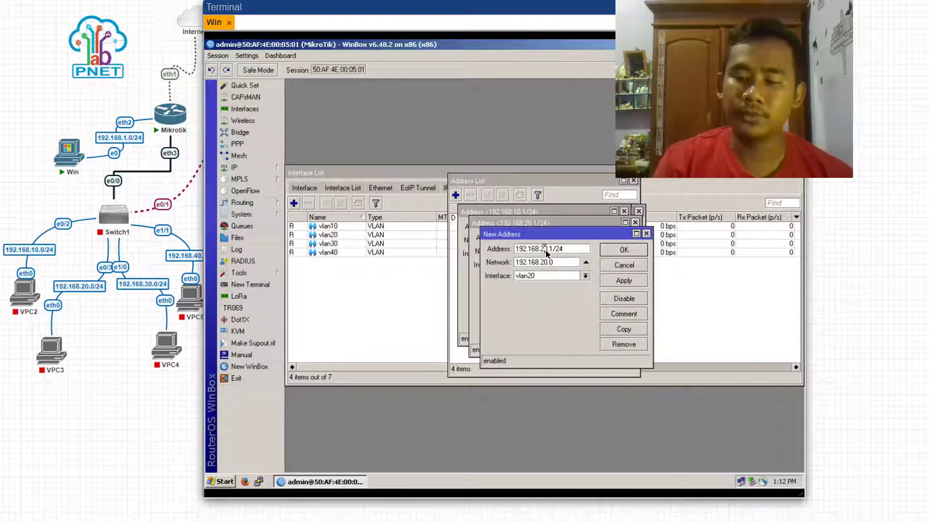
pyautogui.press('BackSpace')
pyautogui.write('3')
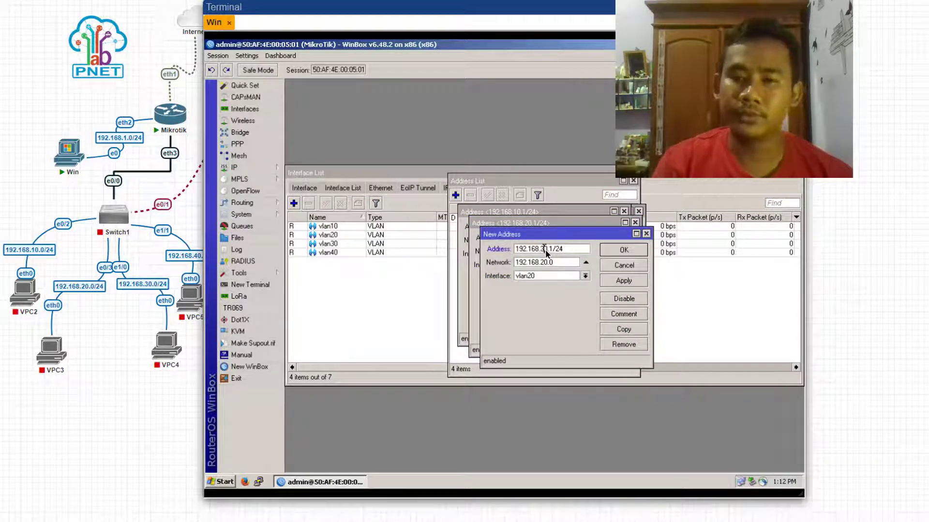
pyautogui.click(533, 275)
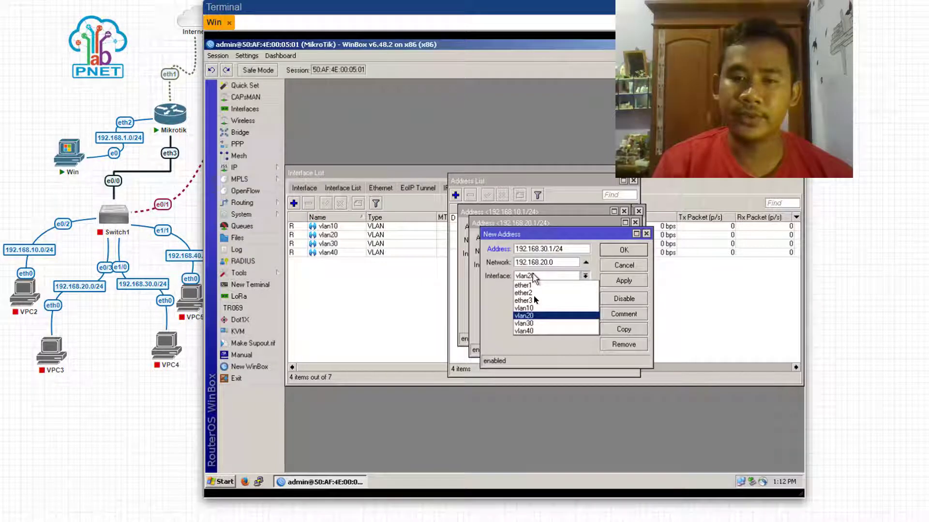
pyautogui.click(532, 323)
pyautogui.click(624, 283)
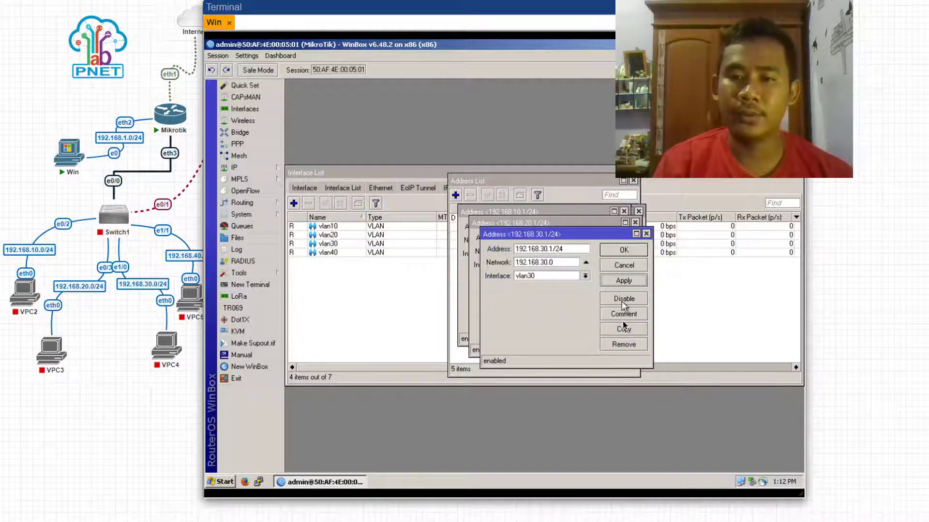
# - Copy the vlan30 address entry as 192.168.40.1/24 on interface vlan40 and save it
pyautogui.click(624, 330)
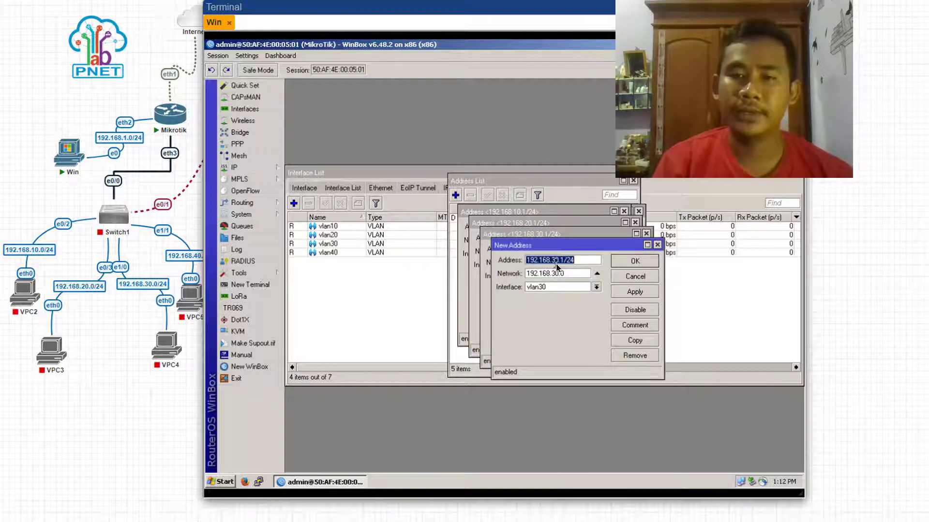
pyautogui.click(556, 261)
pyautogui.press('BackSpace')
pyautogui.write('4')
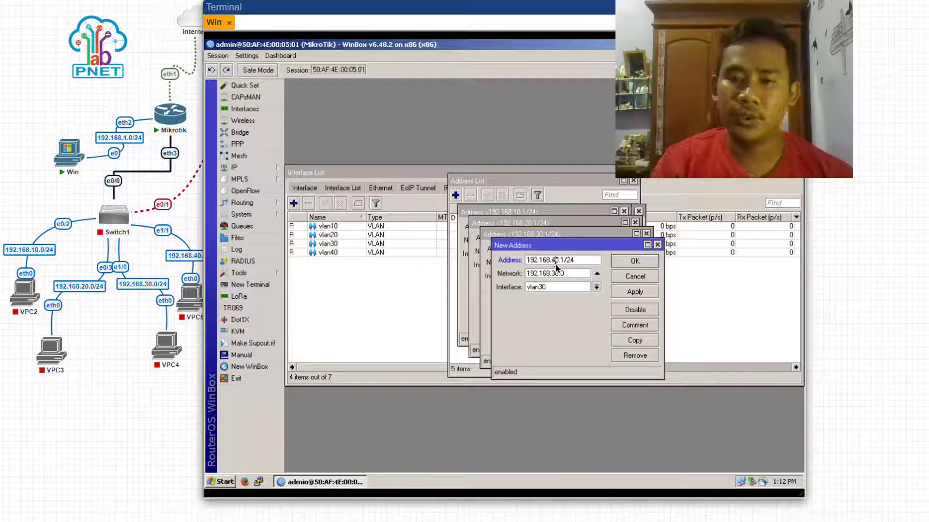
pyautogui.click(546, 287)
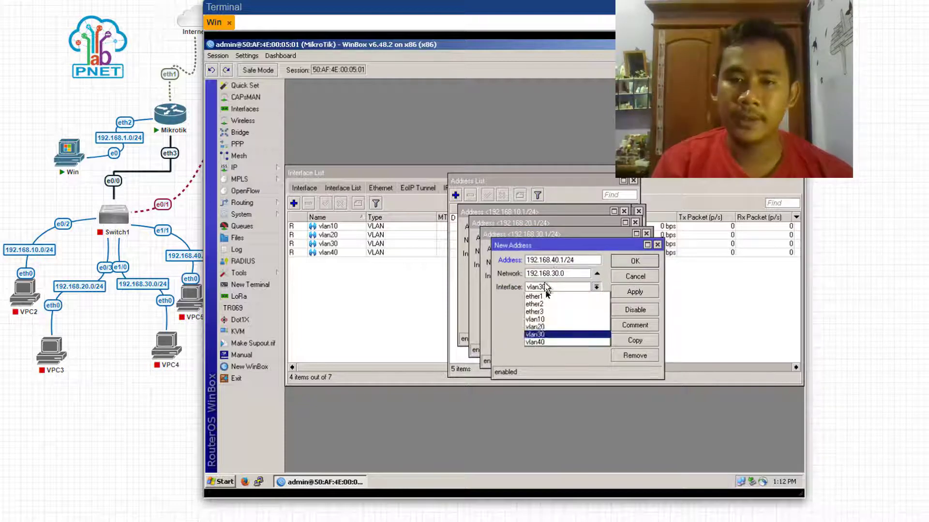
pyautogui.click(549, 342)
pyautogui.click(634, 263)
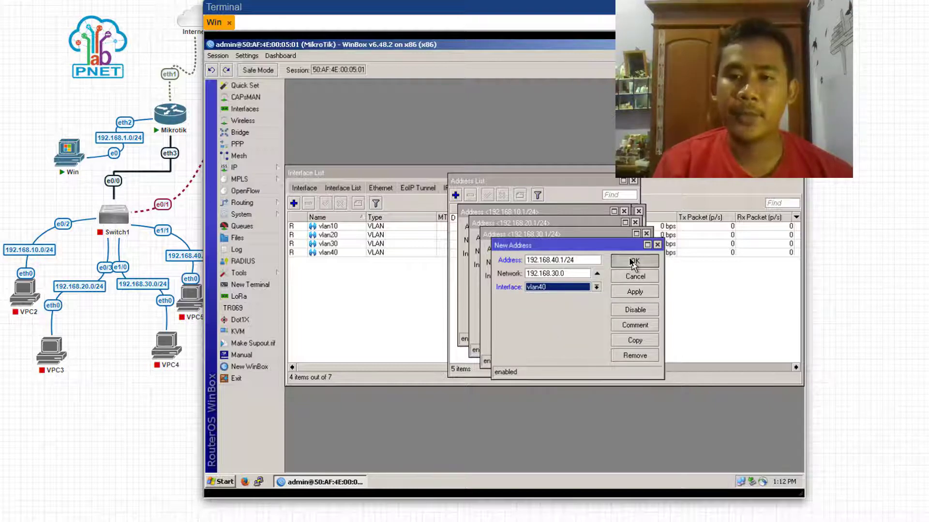
# - Close the remaining address dialogs and widen the Address column so the full addresses fit
pyautogui.click(625, 254)
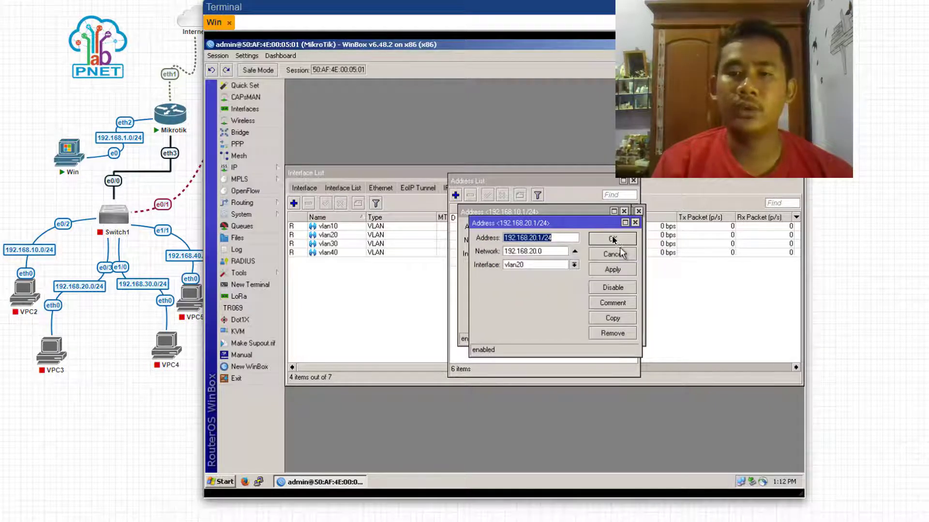
pyautogui.click(613, 239)
pyautogui.click(613, 228)
pyautogui.click(613, 229)
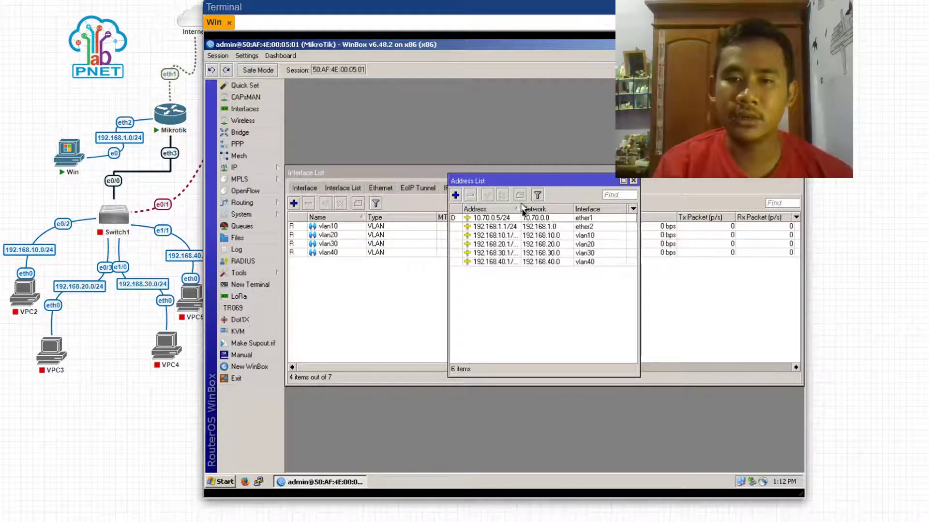
pyautogui.moveTo(522, 210); pyautogui.dragTo(529, 210)
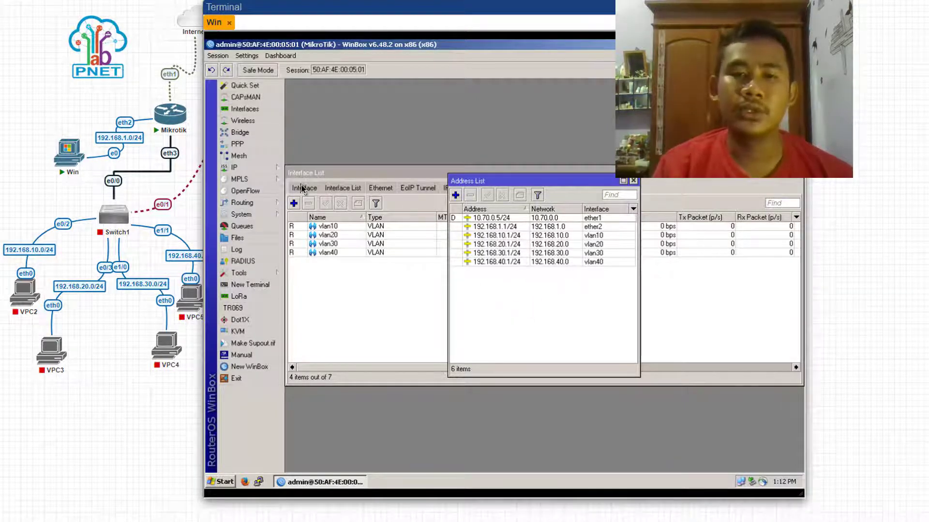
# - Set up a DHCP server on vlan10 with the DHCP Setup wizard, accepting the proposed network, gateway, address range, DNS server and lease time
pyautogui.click(276, 170)
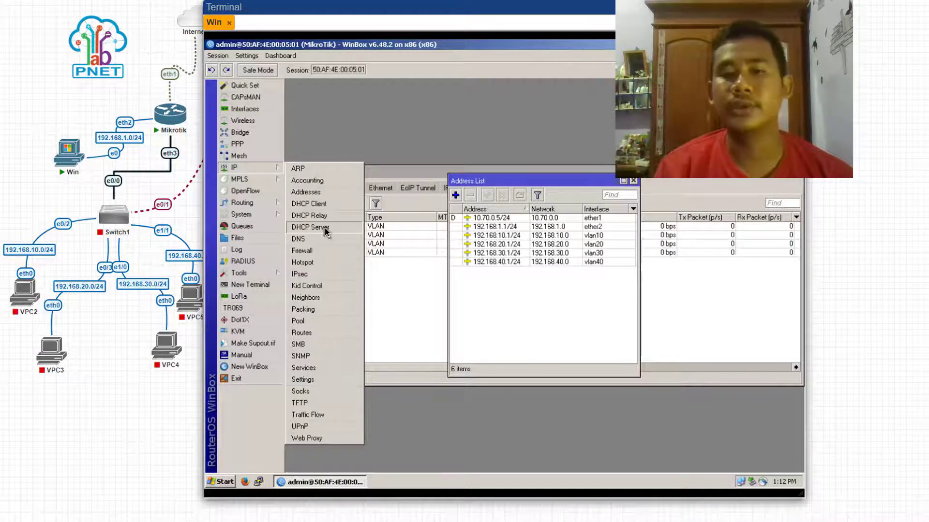
pyautogui.click(326, 232)
pyautogui.click(455, 206)
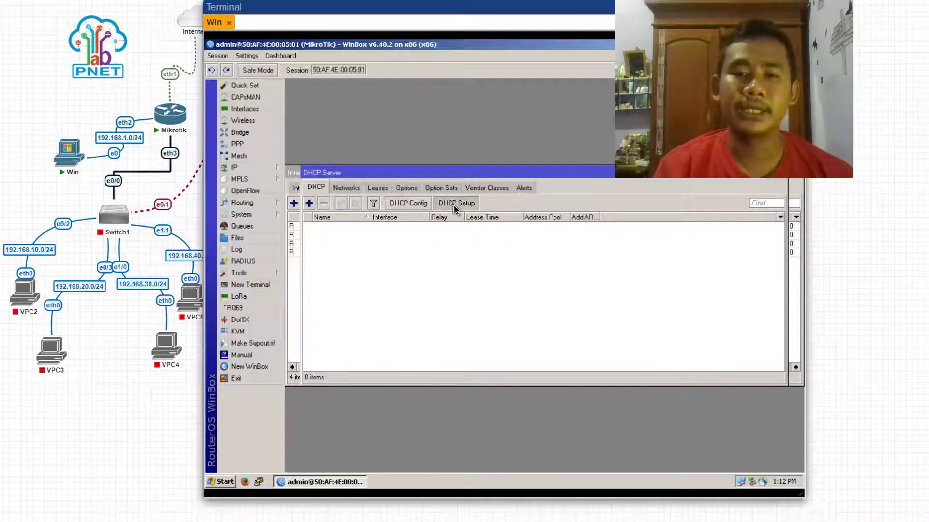
pyautogui.click(560, 276)
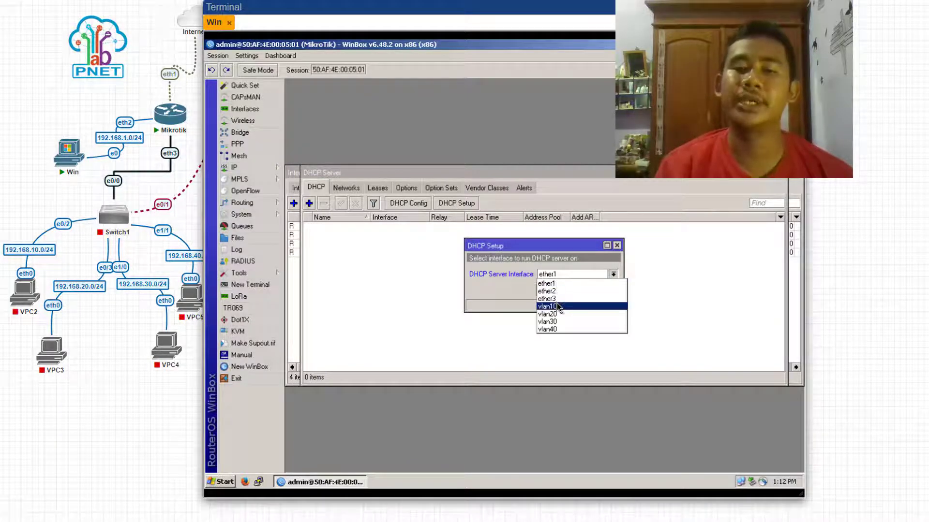
pyautogui.click(556, 306)
pyautogui.click(573, 291)
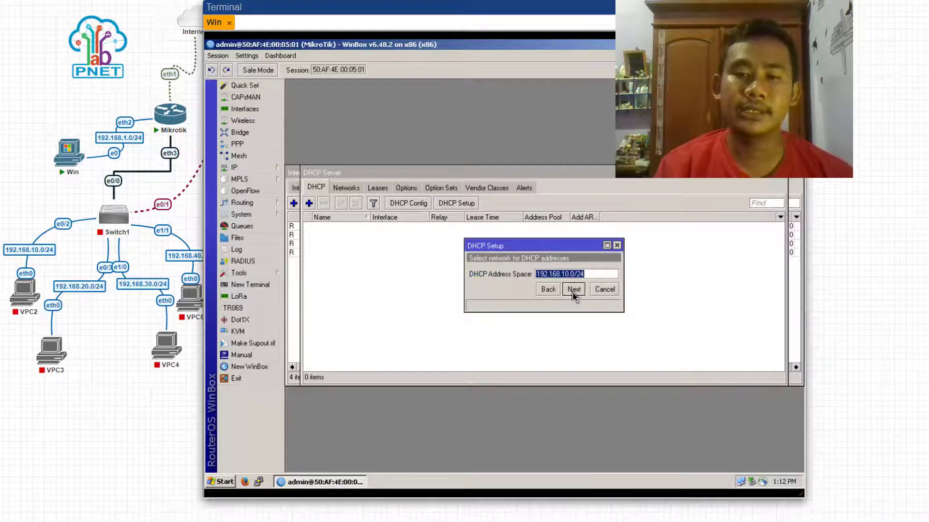
pyautogui.click(574, 289)
pyautogui.click(574, 290)
pyautogui.click(574, 290)
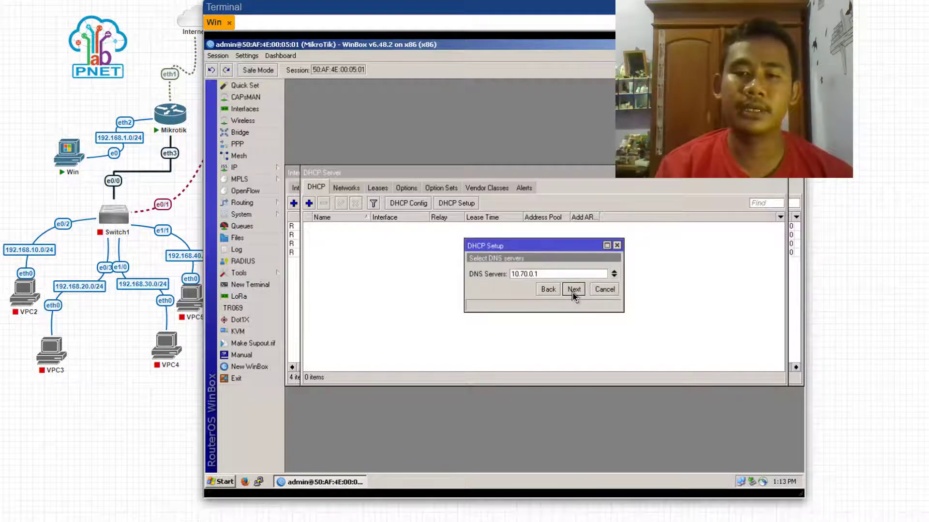
pyautogui.click(574, 290)
pyautogui.click(574, 289)
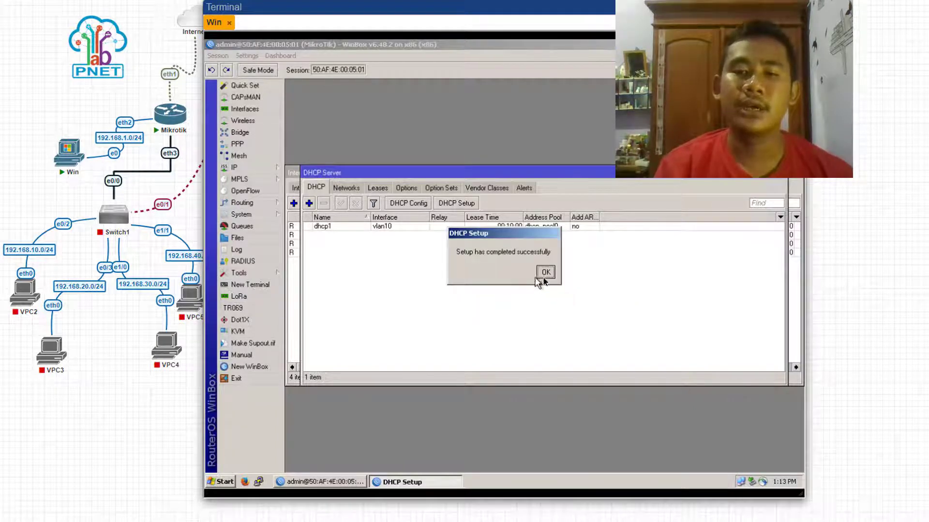
pyautogui.click(545, 272)
# - Set up a DHCP server on vlan20 with the DHCP Setup wizard, accepting all proposed settings and the 00:10:00 lease time
pyautogui.click(461, 204)
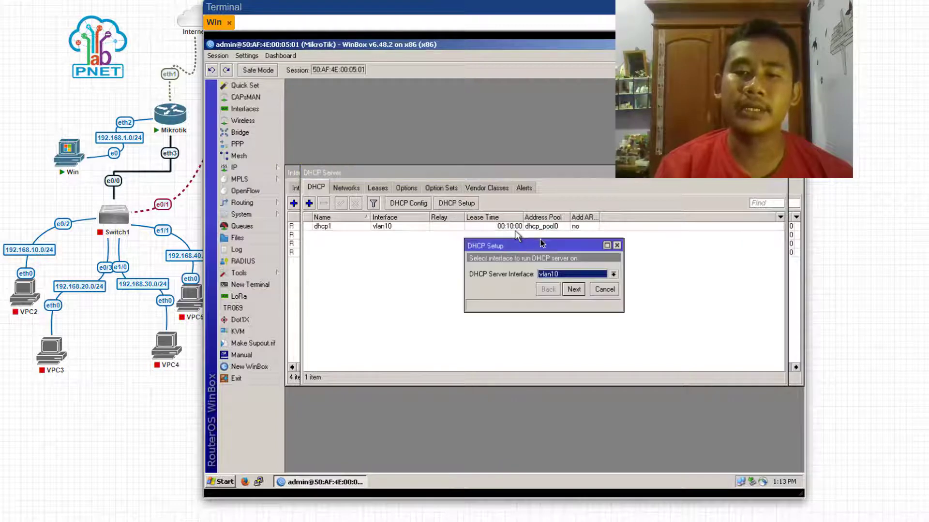
pyautogui.click(551, 274)
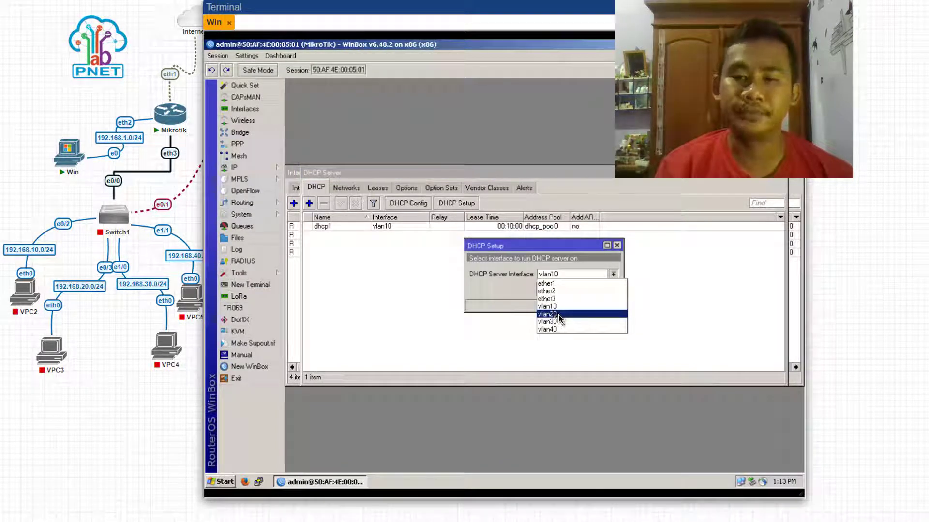
pyautogui.click(558, 314)
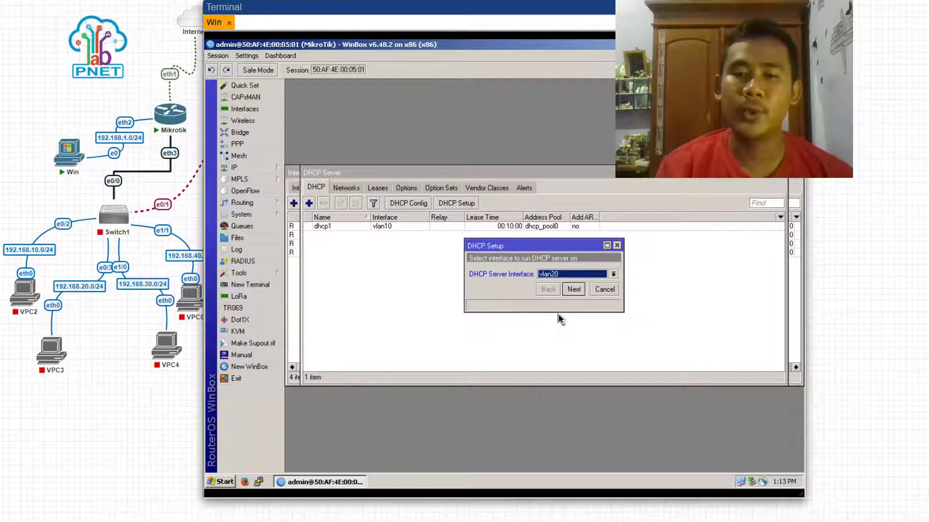
pyautogui.click(574, 289)
pyautogui.click(574, 289)
pyautogui.click(573, 289)
pyautogui.click(573, 289)
pyautogui.click(573, 290)
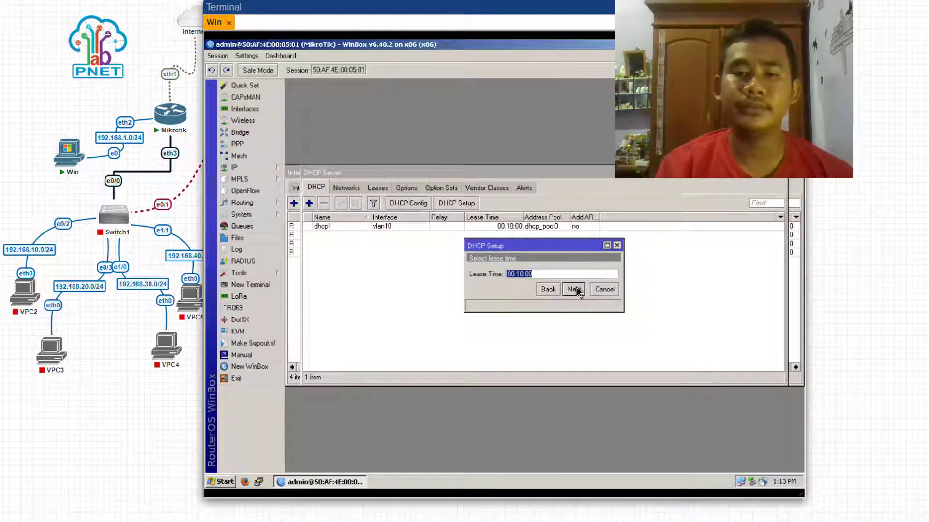
pyautogui.click(574, 289)
pyautogui.click(544, 272)
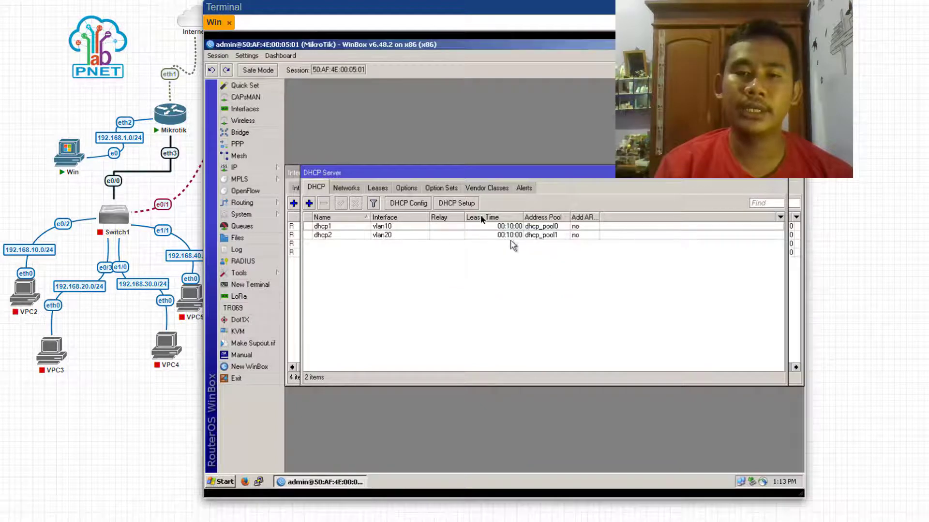
# - Set up a DHCP server on vlan30 with the DHCP Setup wizard, accepting all proposed settings
pyautogui.click(439, 203)
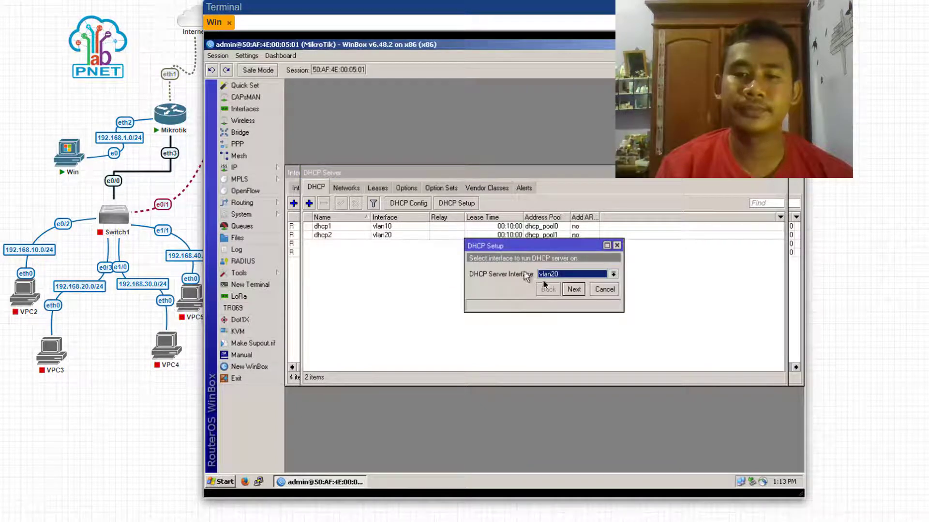
pyautogui.click(566, 275)
pyautogui.click(556, 323)
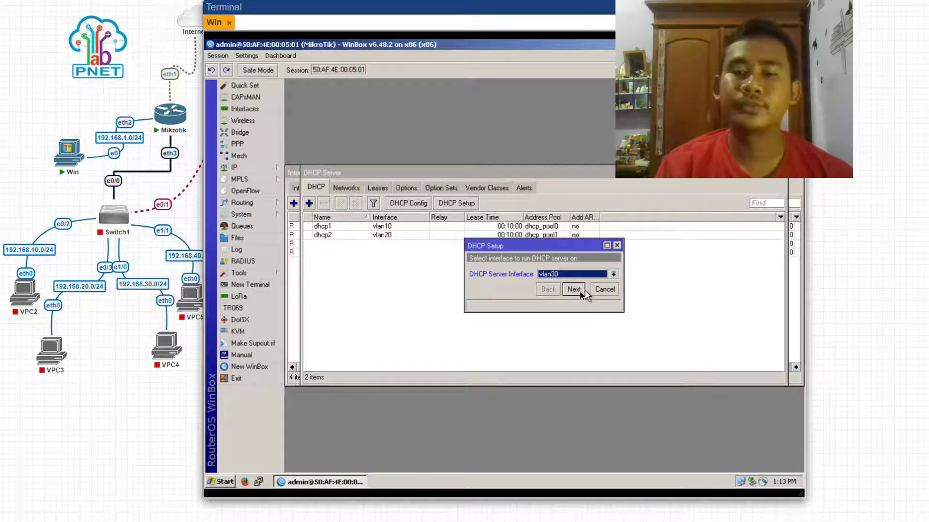
pyautogui.click(580, 291)
pyautogui.click(580, 292)
pyautogui.click(580, 291)
pyautogui.click(580, 292)
pyautogui.click(580, 292)
pyautogui.click(580, 291)
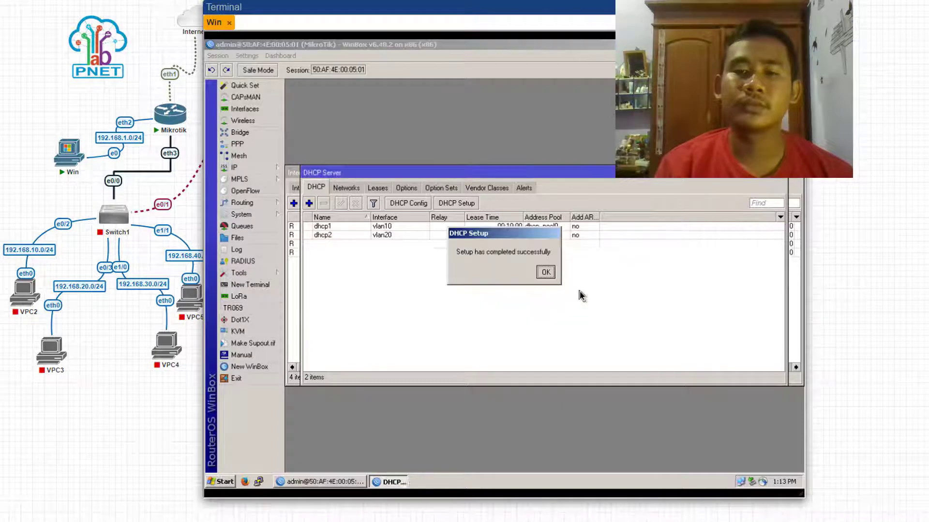
pyautogui.click(545, 272)
# - Set up a DHCP server on vlan40 with the DHCP Setup wizard, accepting all proposed settings
pyautogui.click(457, 204)
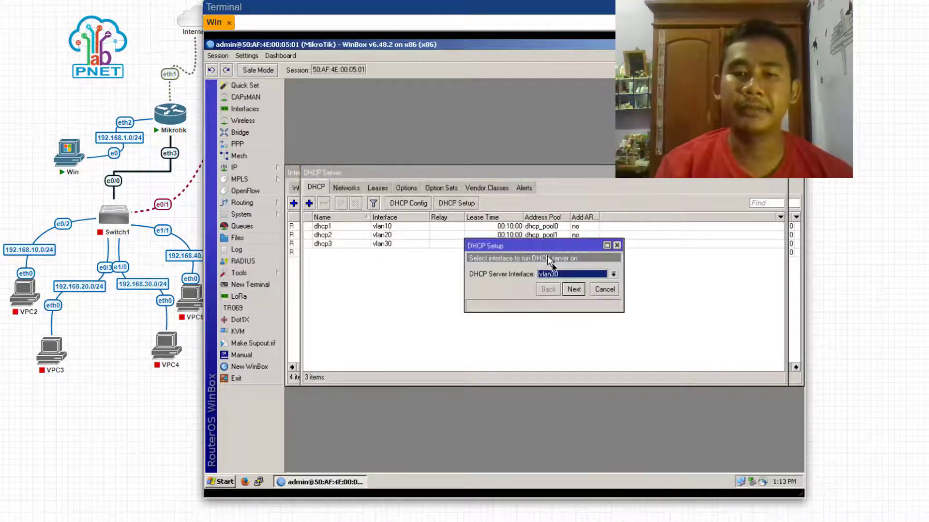
pyautogui.click(556, 275)
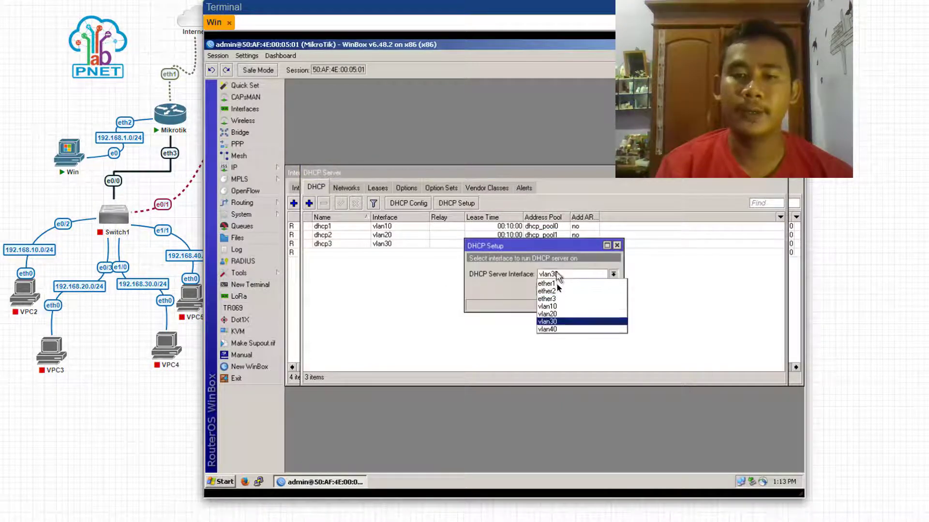
pyautogui.click(556, 329)
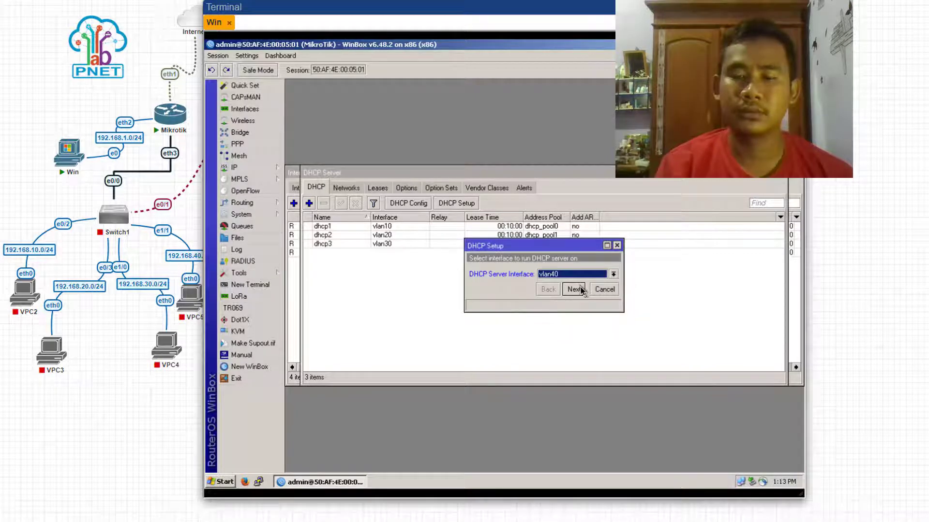
pyautogui.click(580, 290)
pyautogui.click(580, 288)
pyautogui.click(579, 288)
pyautogui.click(580, 289)
pyautogui.click(580, 289)
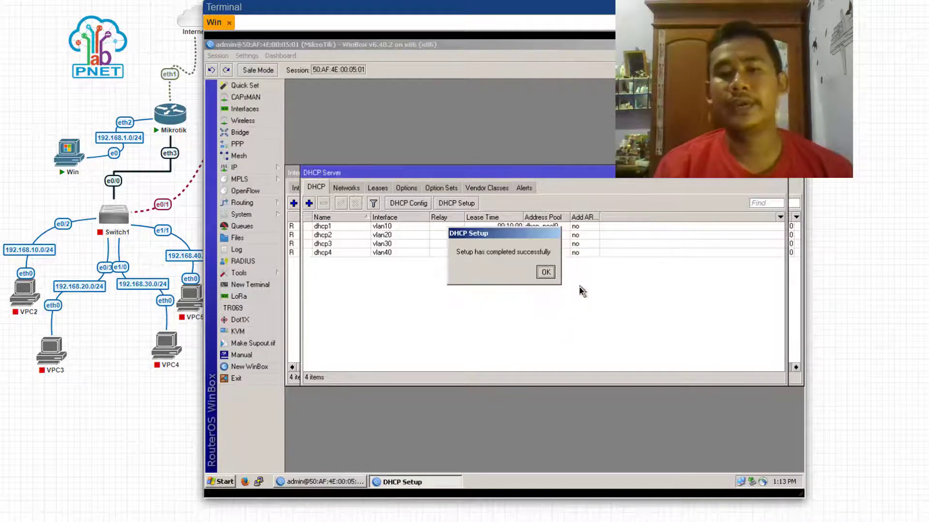
pyautogui.click(546, 273)
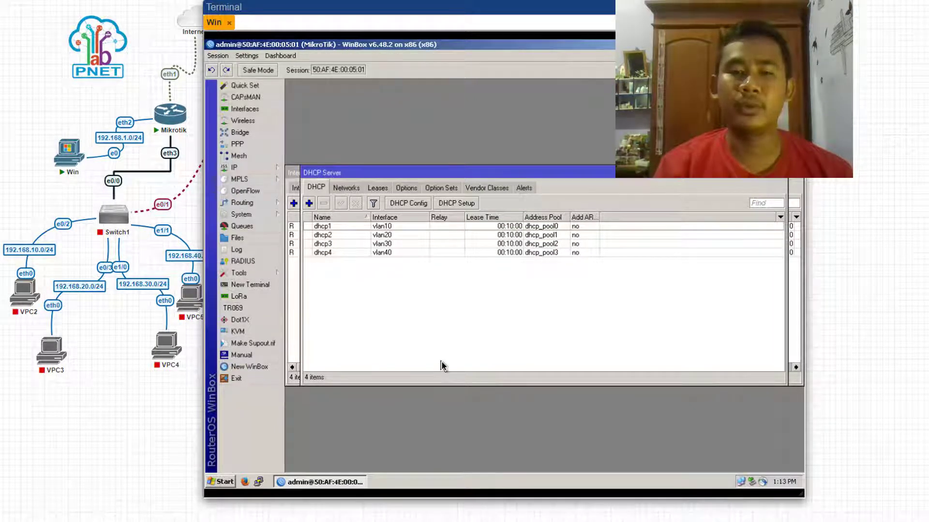
# - Open a Windows Command Prompt and reposition its window so the whole prompt is unobstructed
pyautogui.click(224, 482)
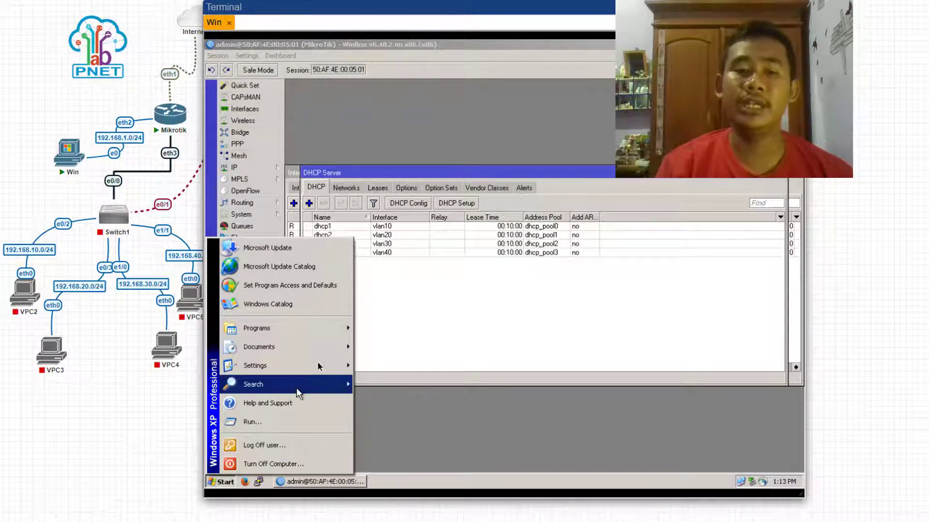
pyautogui.moveTo(334, 329)
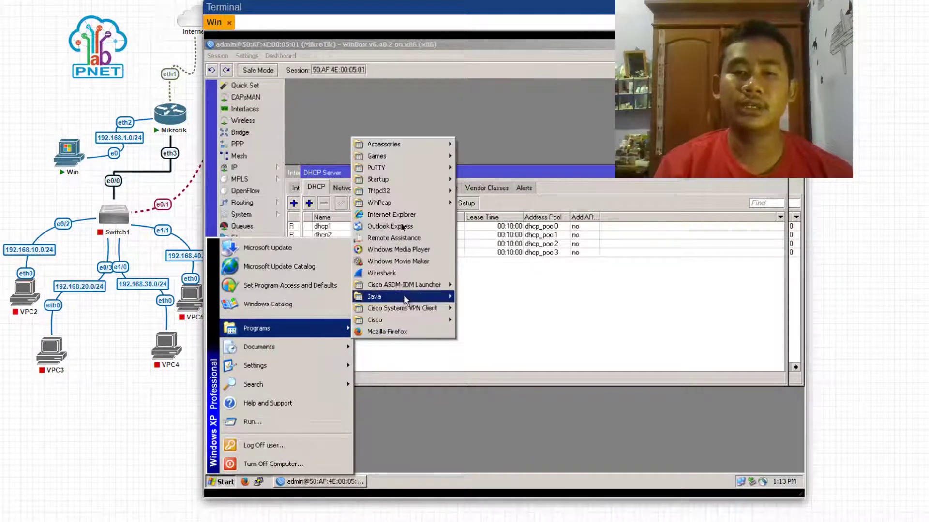
pyautogui.moveTo(435, 145)
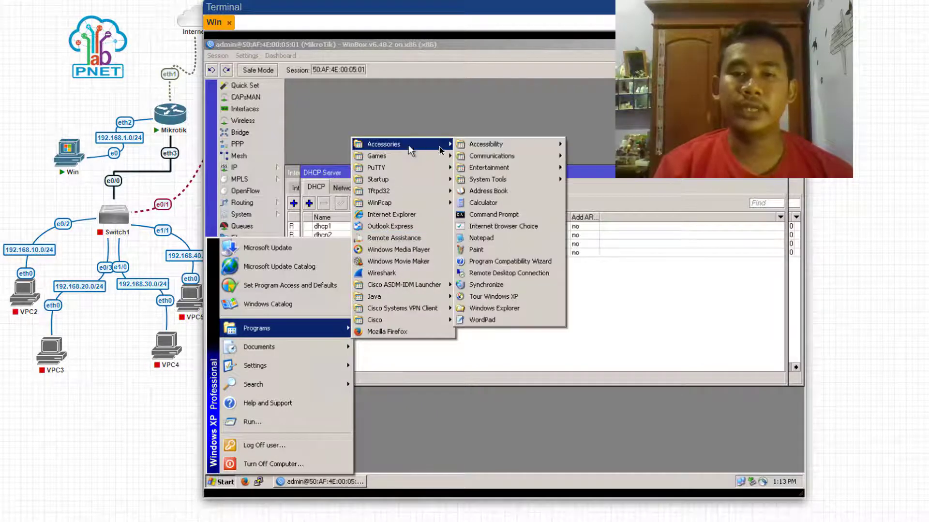
pyautogui.click(489, 214)
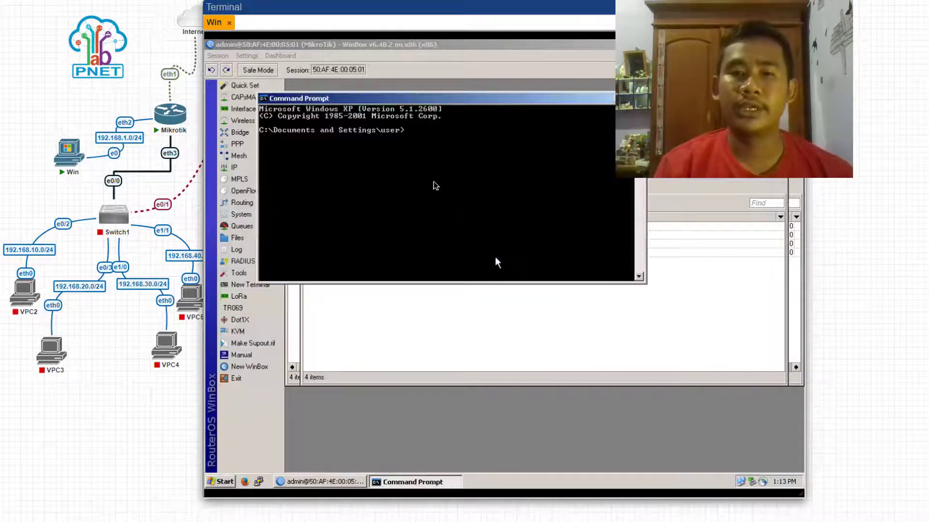
pyautogui.moveTo(394, 97); pyautogui.dragTo(517, 201)
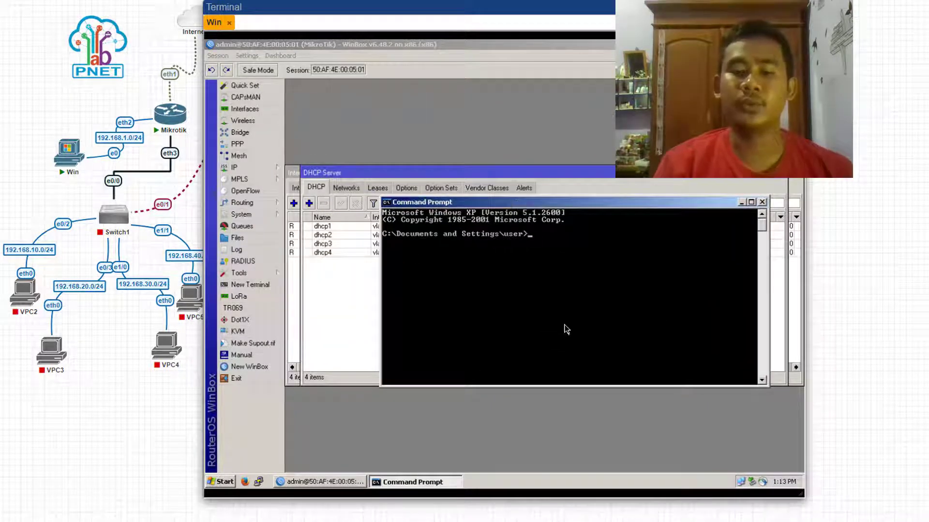
# - Ping the router at 192.168.1.1 and the internet address 8.8.8.8 to test connectivity
pyautogui.write('ping')
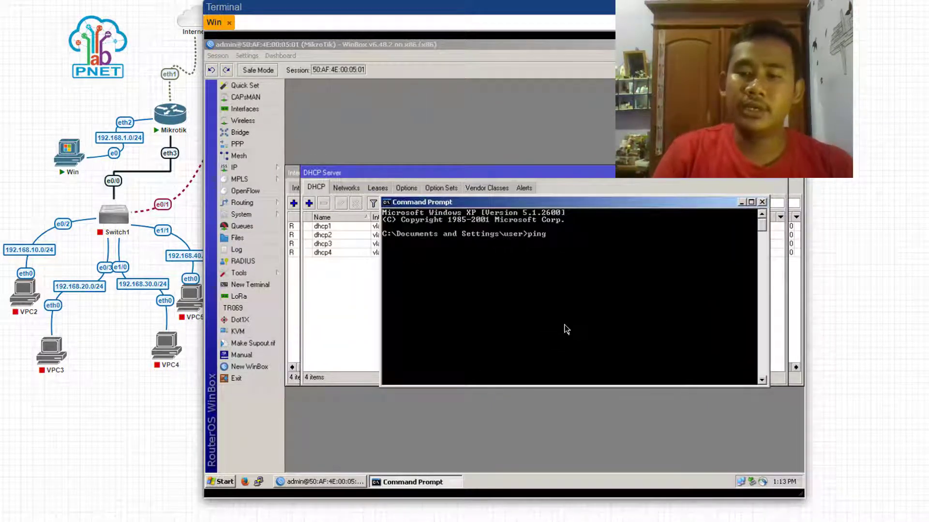
pyautogui.write(' 192.168')
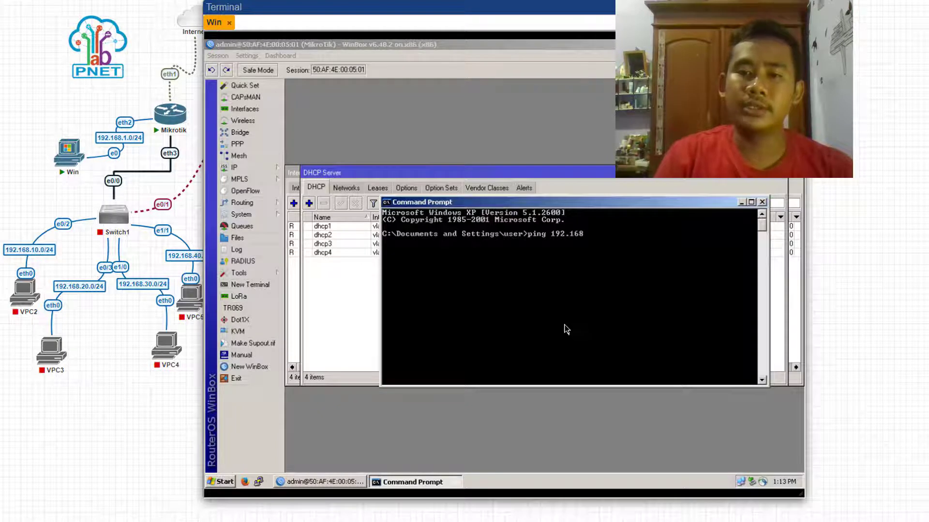
pyautogui.write('.1.1')
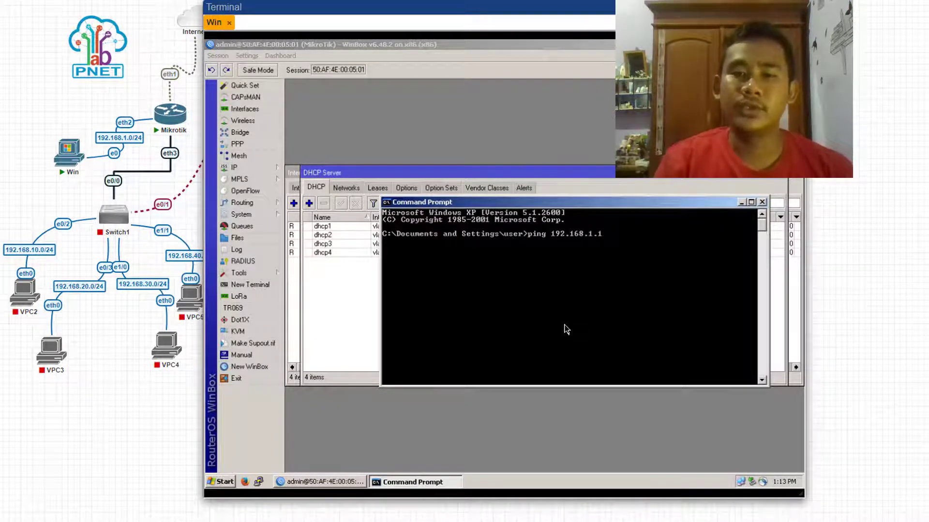
pyautogui.press('Return')
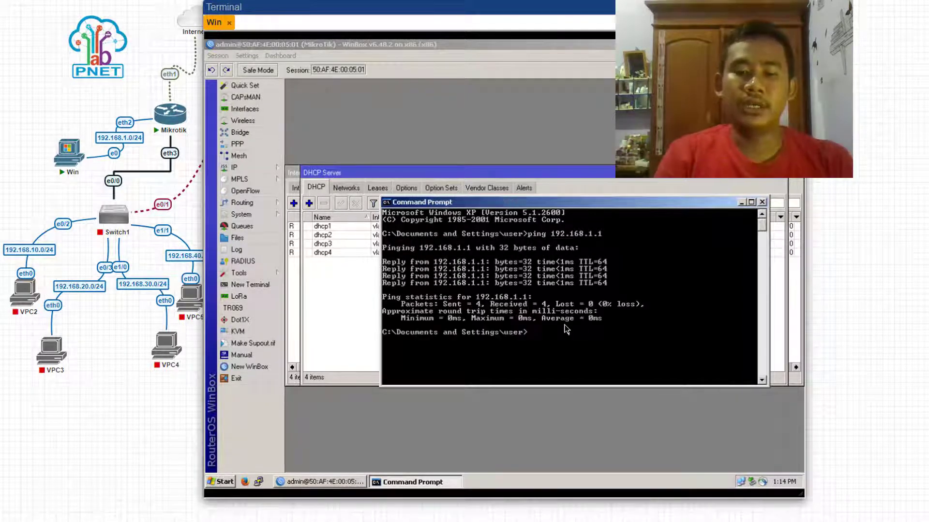
pyautogui.write('pij')
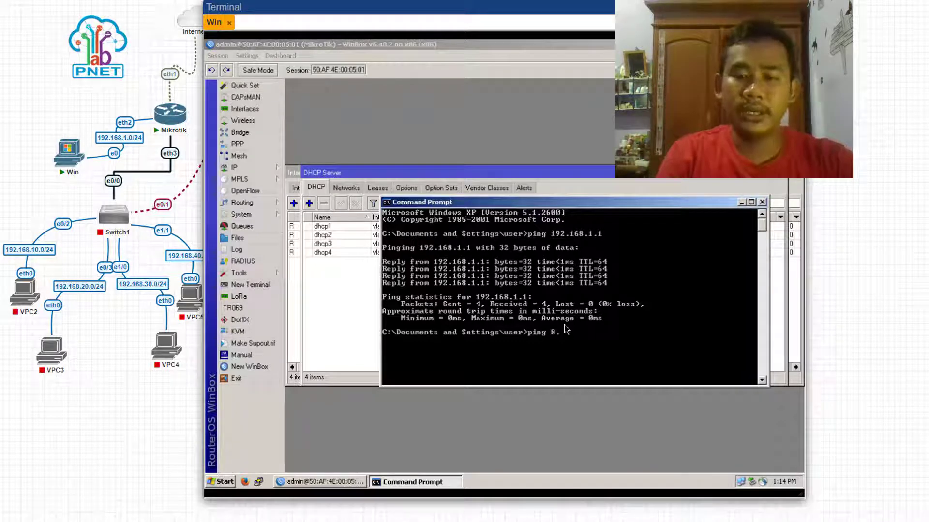
pyautogui.write(' 8.8.8.8')
pyautogui.press('Return')
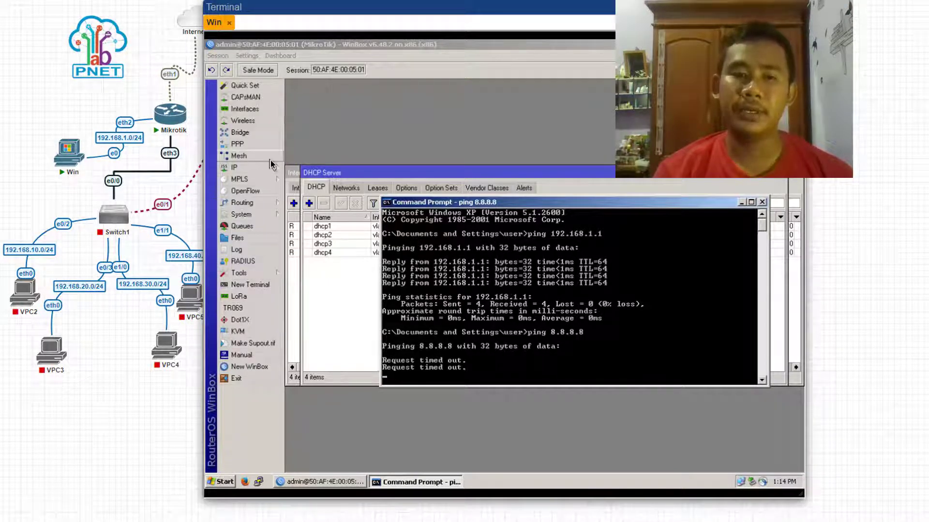
# - Switch to WinBox and add a firewall NAT rule with chain srcnat, out interface ether1 and action masquerade
pyautogui.click(237, 167)
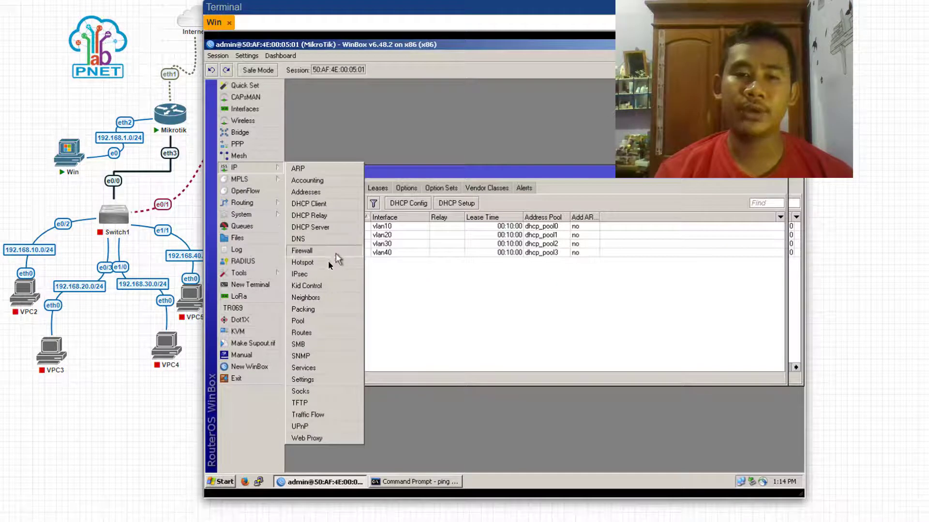
pyautogui.click(318, 251)
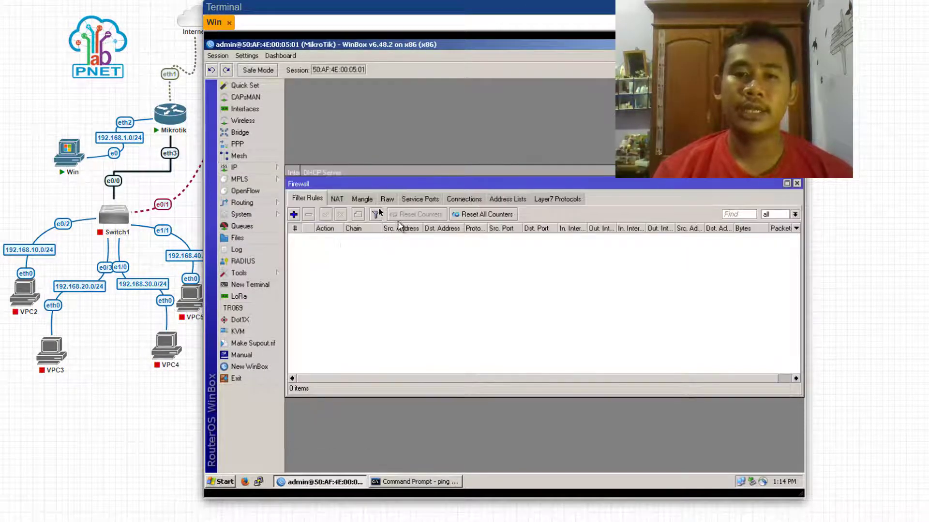
pyautogui.click(337, 199)
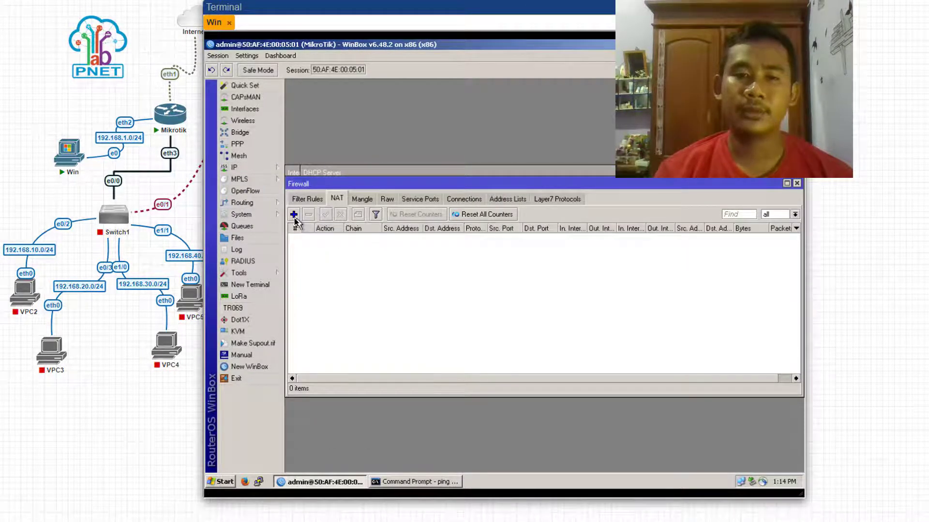
pyautogui.click(294, 216)
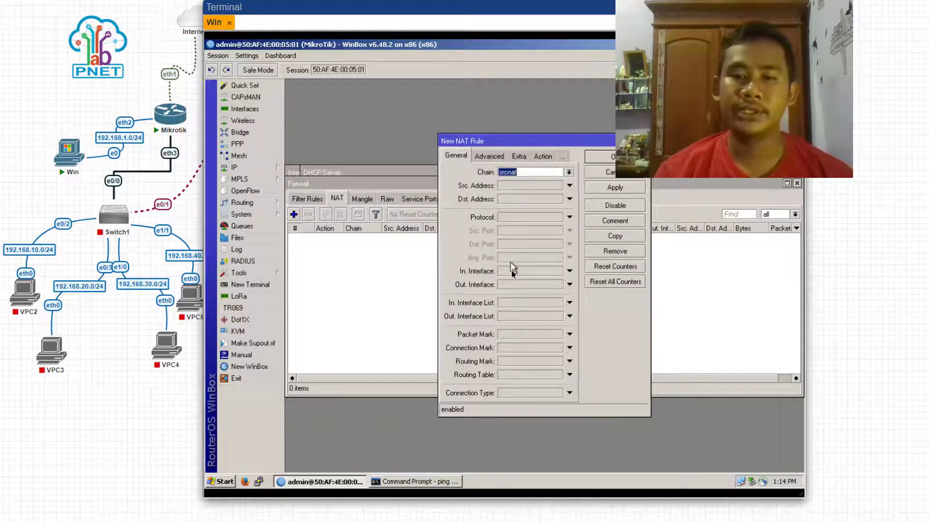
pyautogui.click(515, 287)
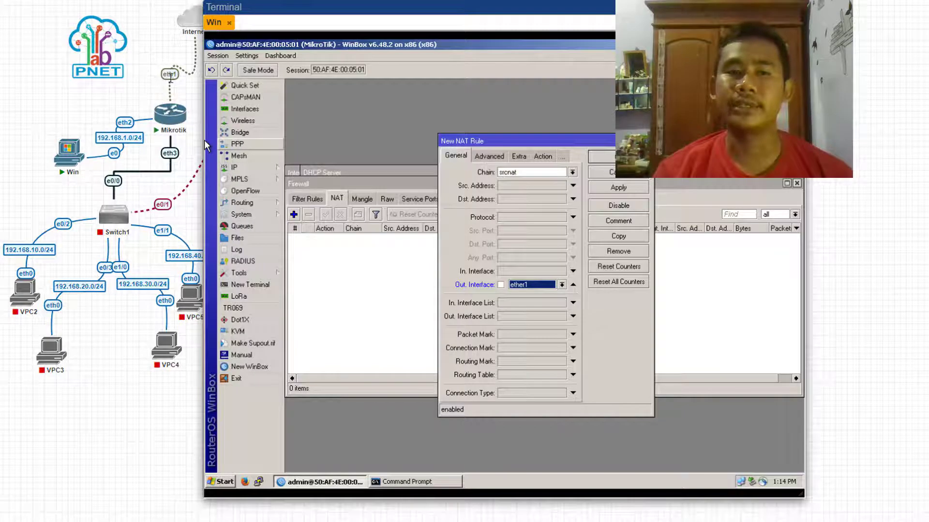
pyautogui.click(542, 156)
pyautogui.click(513, 172)
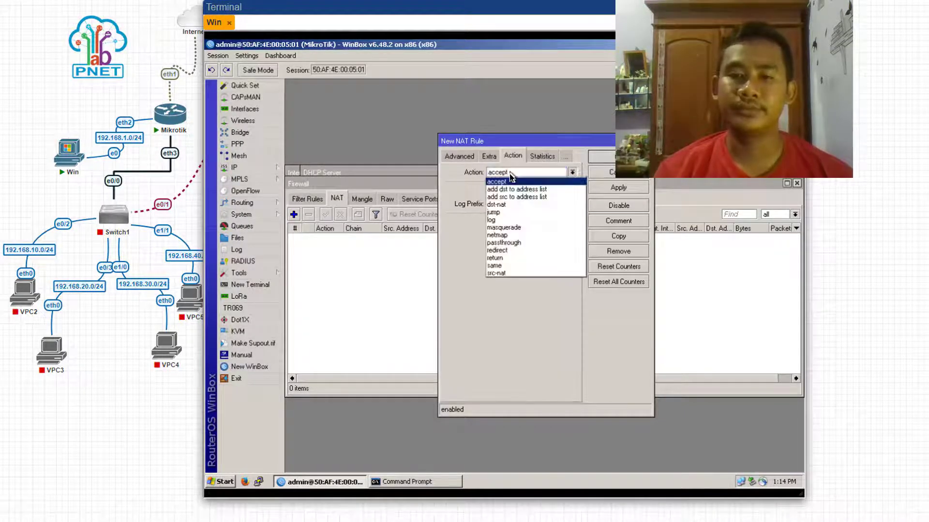
pyautogui.click(510, 228)
pyautogui.click(607, 160)
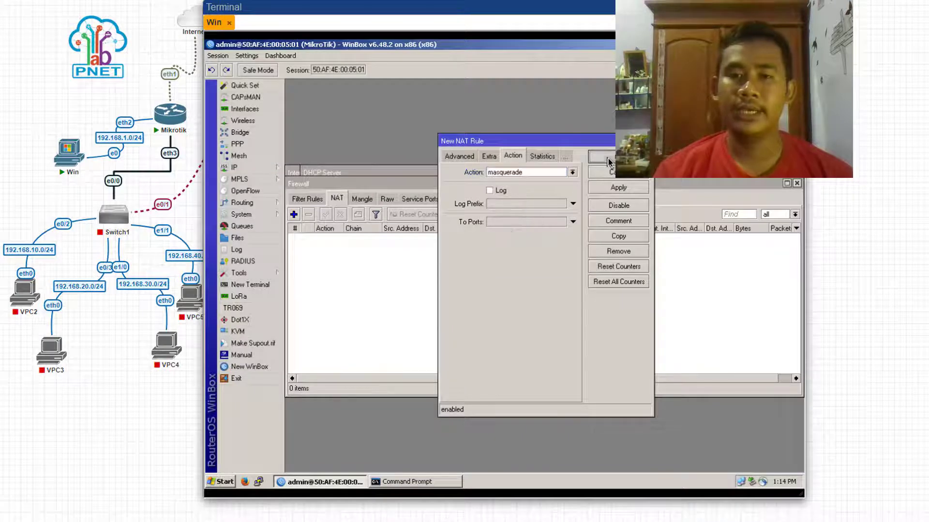
# - Return to the Command Prompt and repeat the ping to 8.8.8.8 to retest internet access
pyautogui.click(415, 482)
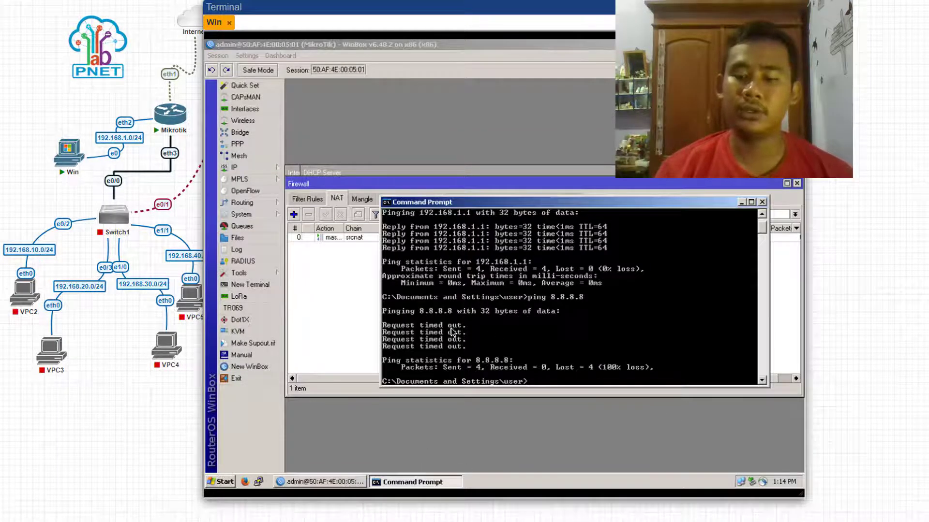
pyautogui.press('Up')
pyautogui.press('Return')
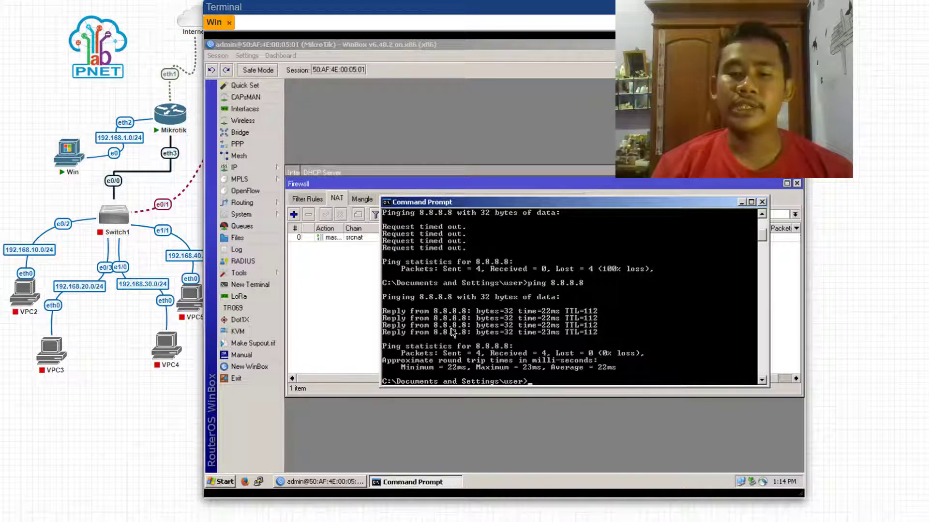
# - Ping google.com from the Command Prompt to test name resolution
pyautogui.write('n')
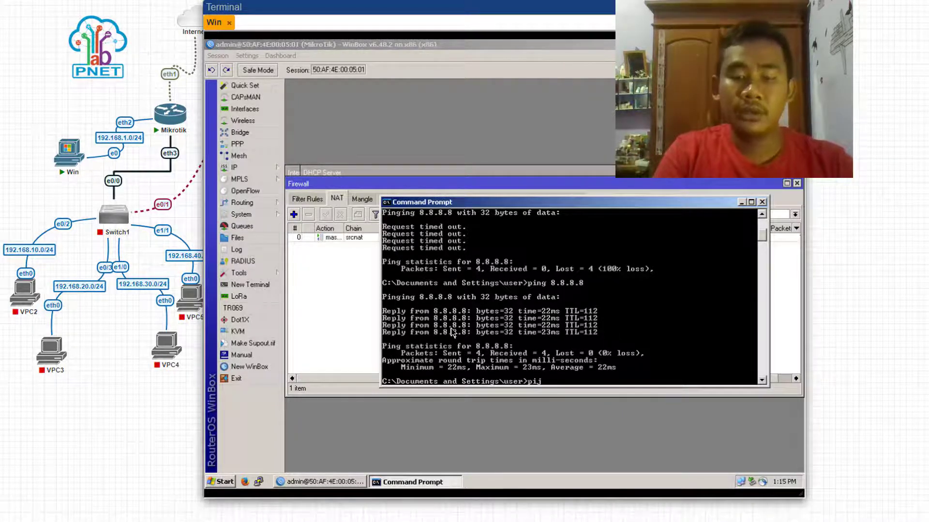
pyautogui.press('BackSpace')
pyautogui.write('ping go')
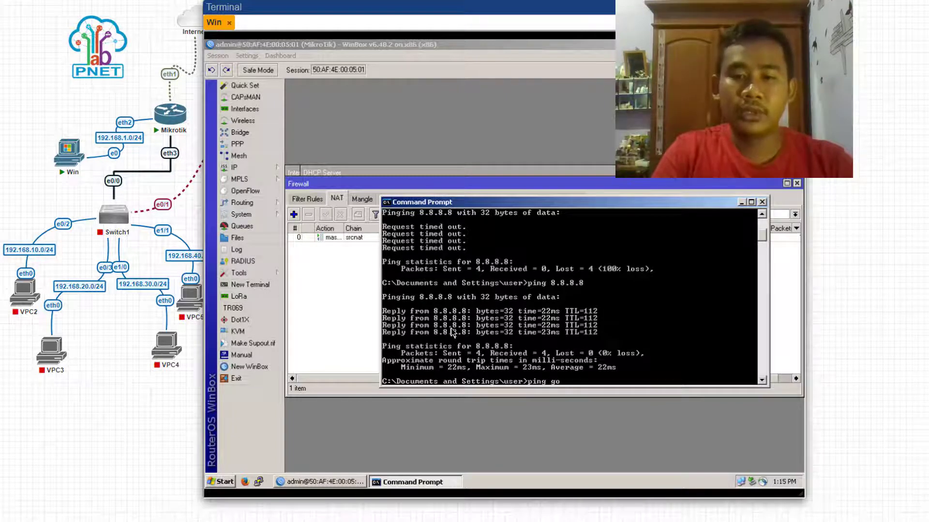
pyautogui.write('ogle.com')
pyautogui.press('Return')
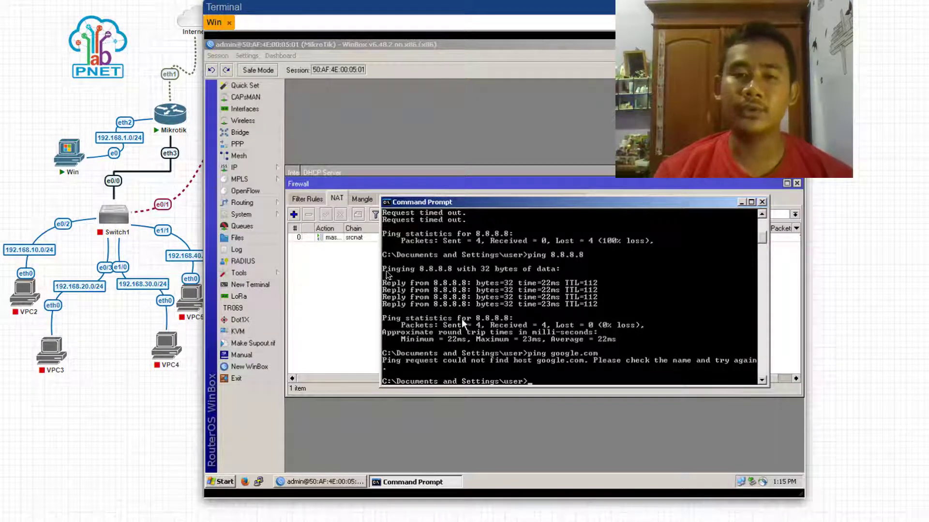
# - In WinBox, enable Allow Remote Requests in the router's DNS settings and apply the change
pyautogui.click(269, 168)
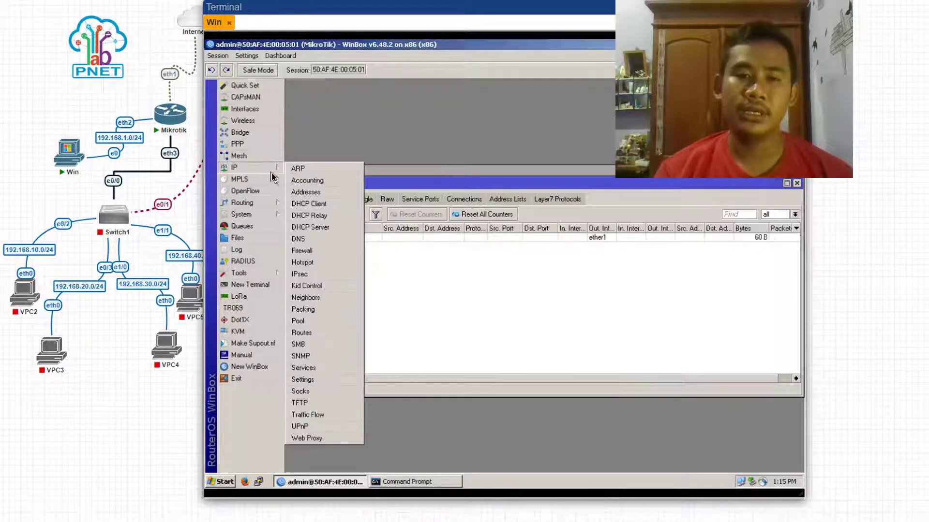
pyautogui.click(315, 240)
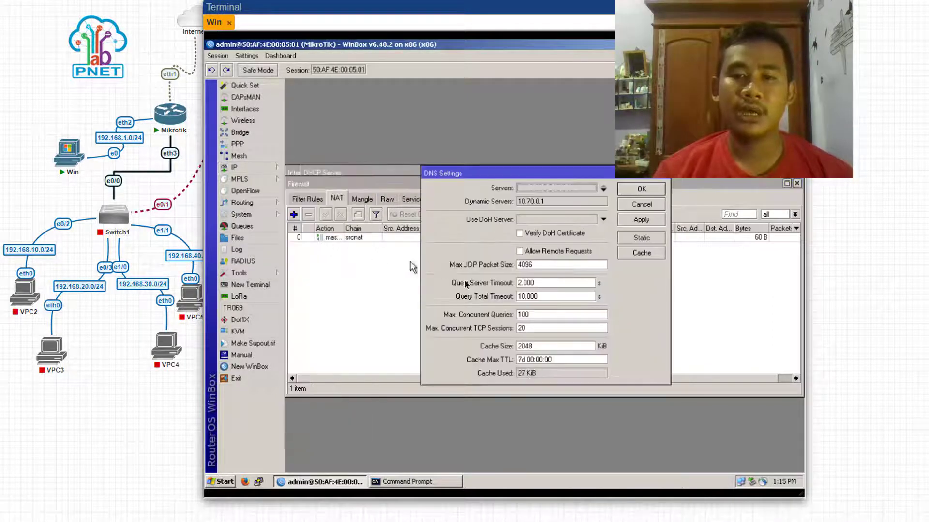
pyautogui.click(558, 252)
pyautogui.click(634, 190)
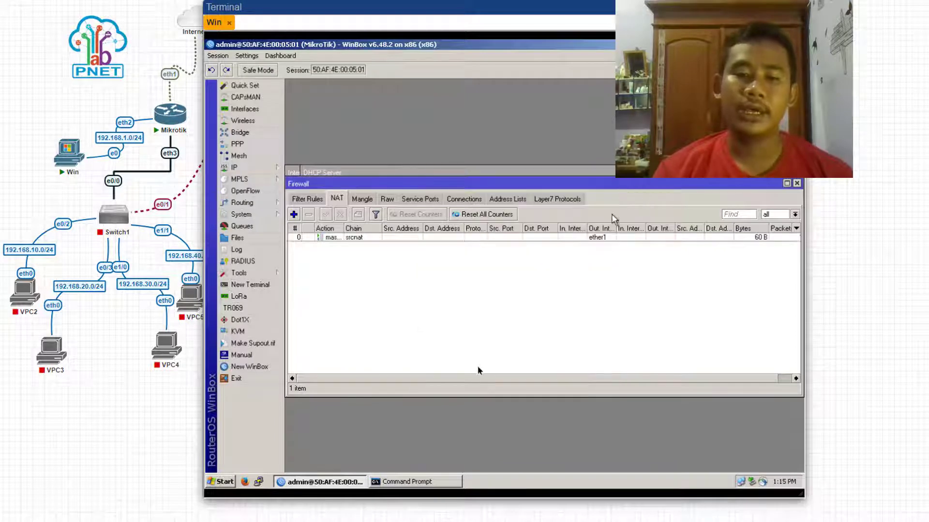
# - Return to the Command Prompt and repeat the ping to google.com to retest name resolution
pyautogui.click(418, 481)
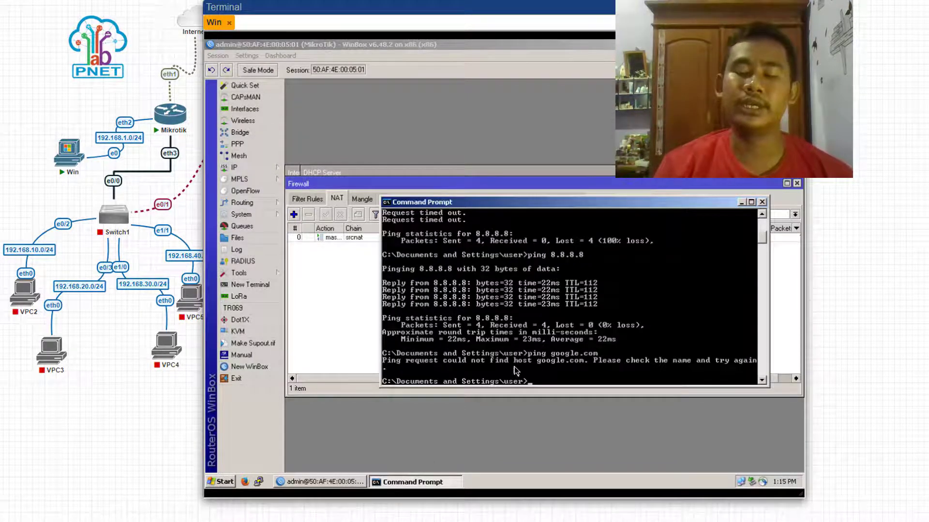
pyautogui.press('Up')
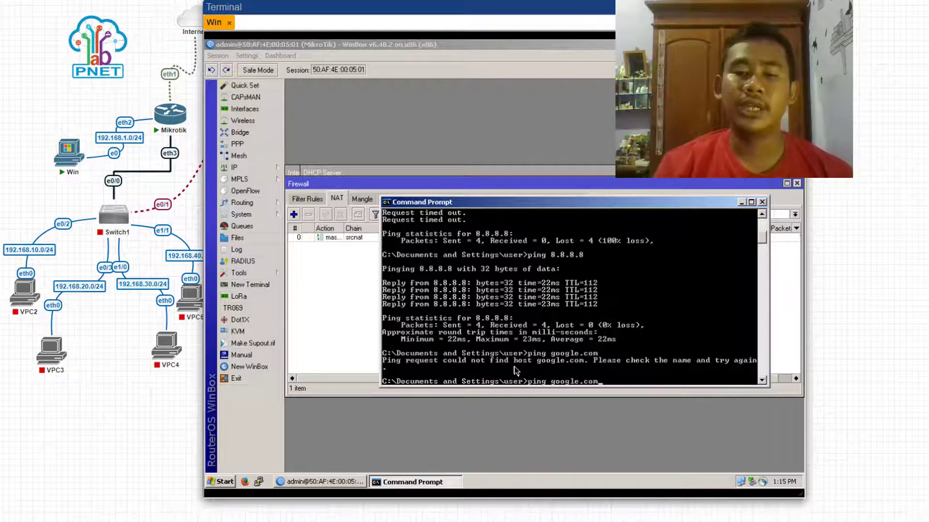
pyautogui.press('Return')
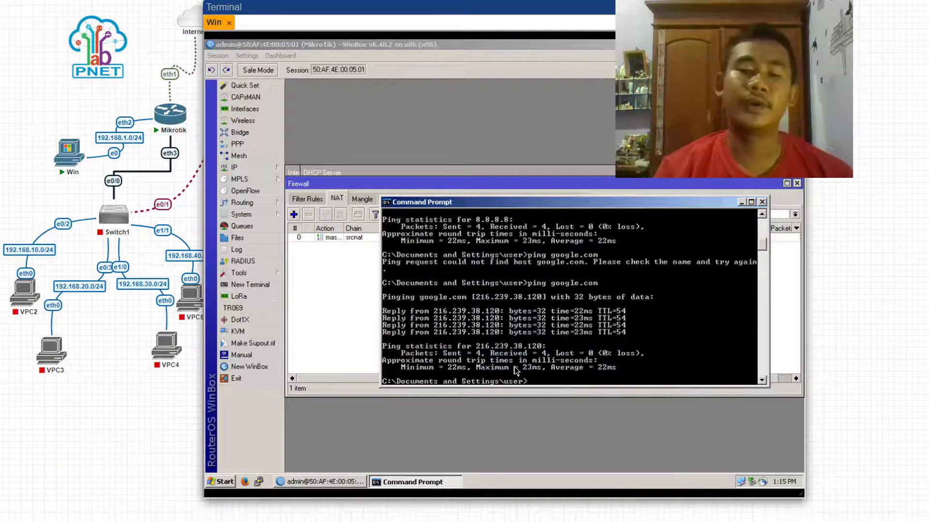
# - Close the Command Prompt and all open WinBox configuration windows, leaving the WinBox workspace empty
pyautogui.click(761, 203)
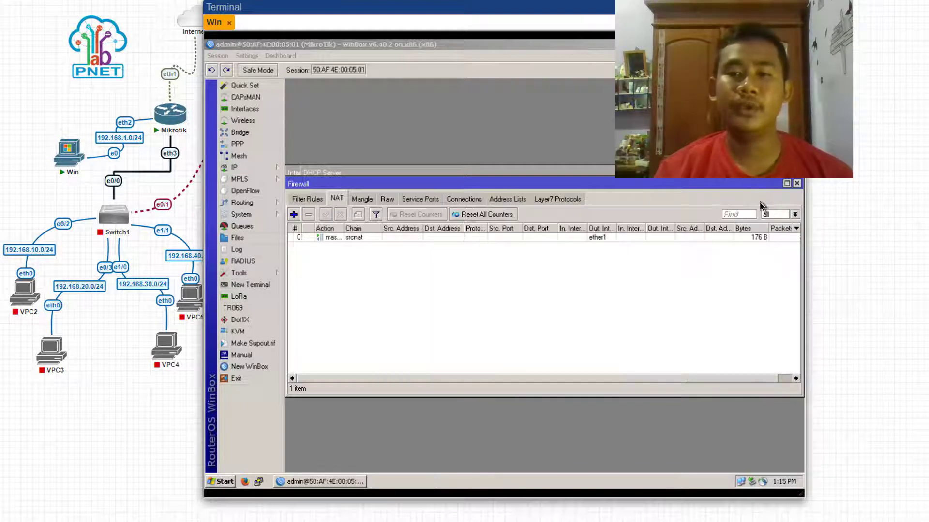
pyautogui.click(798, 184)
pyautogui.click(798, 175)
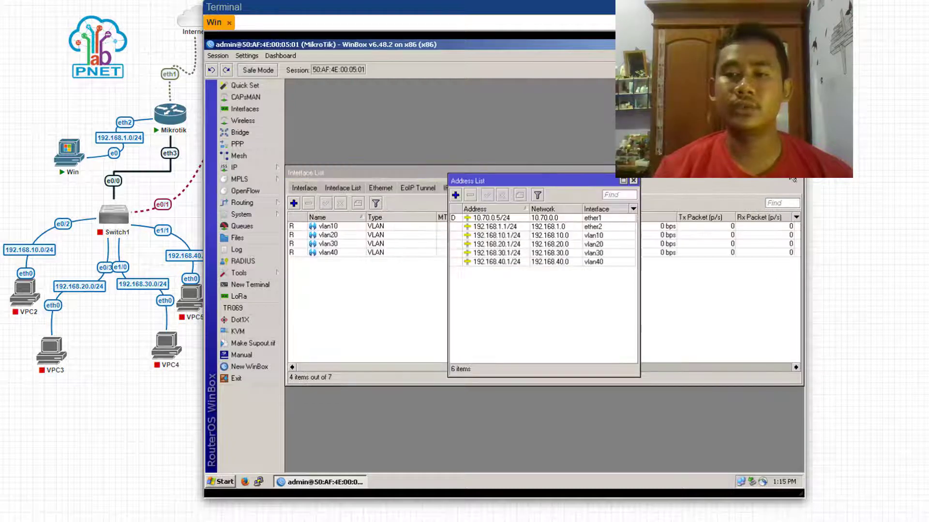
pyautogui.click(798, 174)
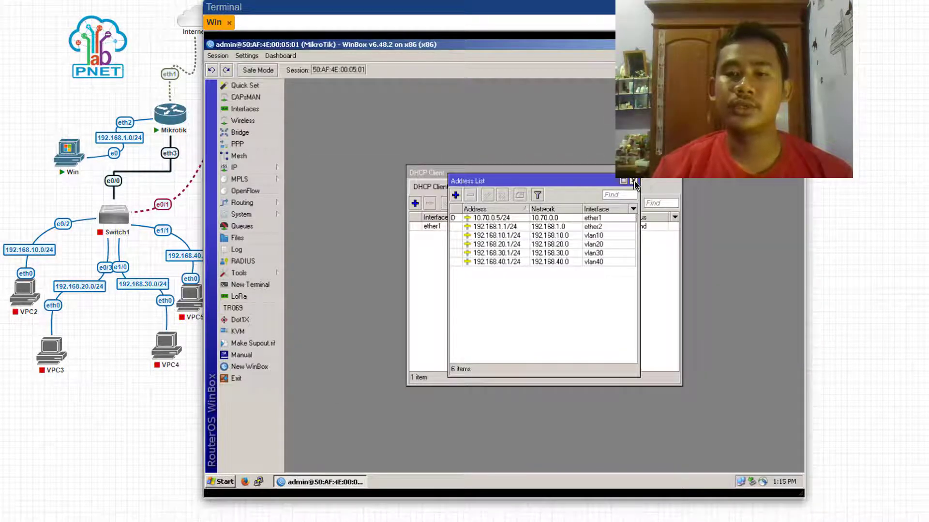
pyautogui.click(633, 181)
pyautogui.click(677, 177)
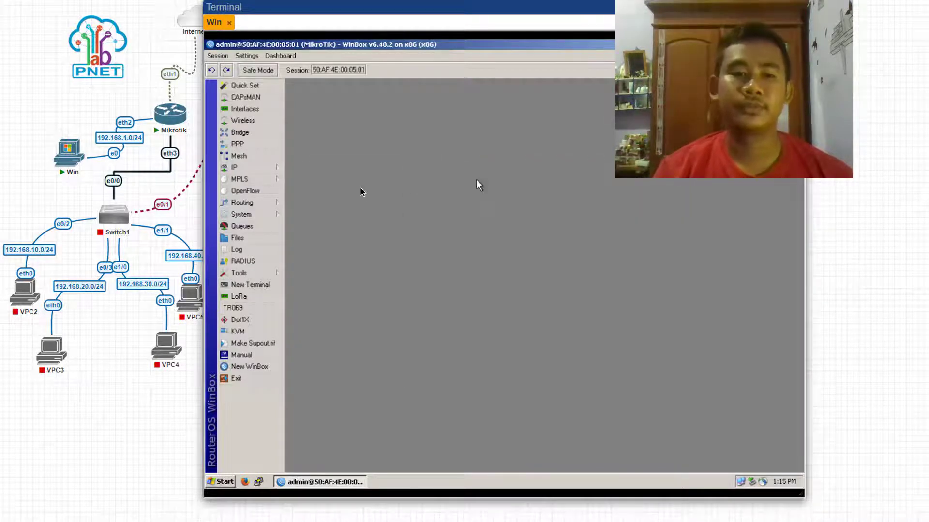
# - Start the Switch1 node in the topology and open its console at the Switch> prompt
pyautogui.moveTo(116, 214)
pyautogui.click(105, 196)
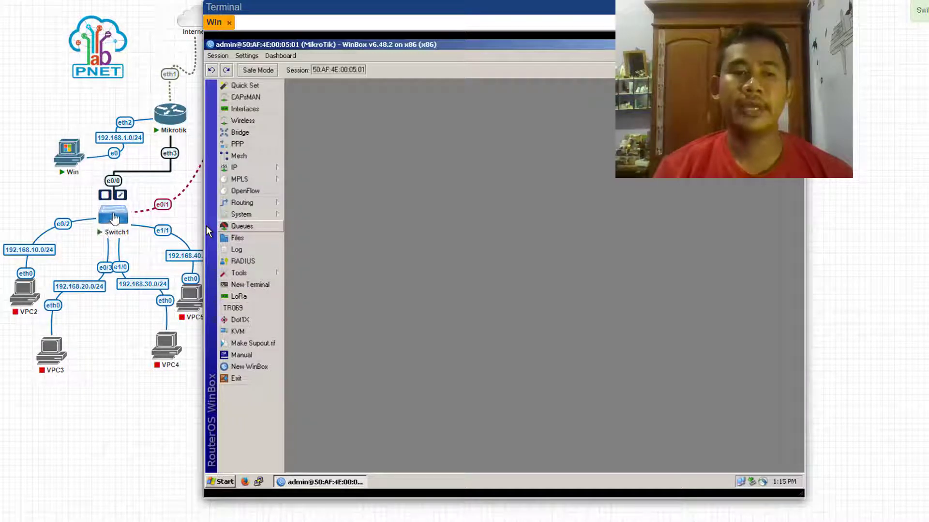
pyautogui.click(114, 216)
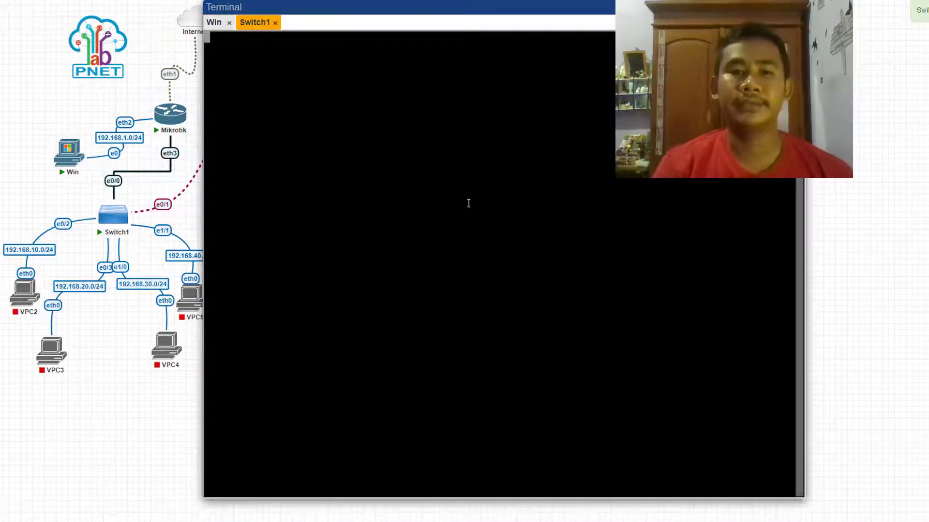
pyautogui.press('Return')
pyautogui.press('Return')
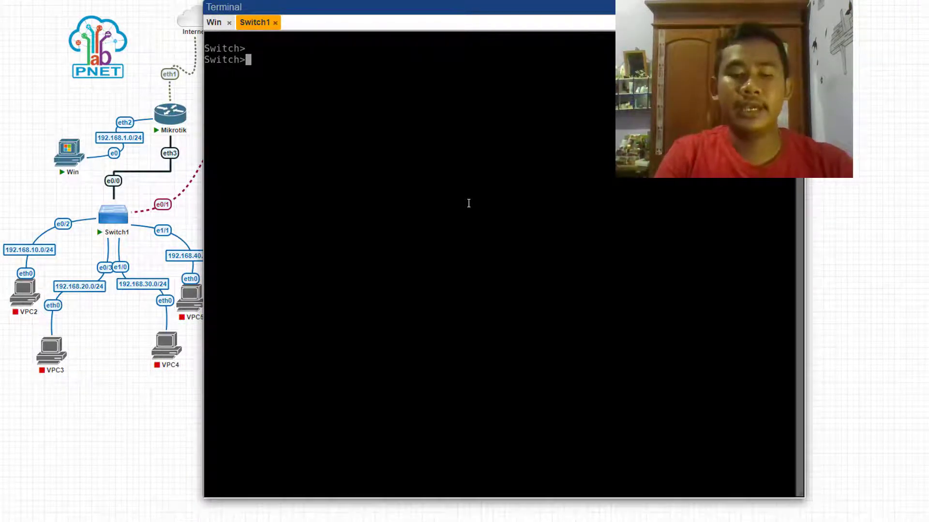
# - Enter privileged mode on Switch1 with enable and enter global configuration with conf t
pyautogui.write('en')
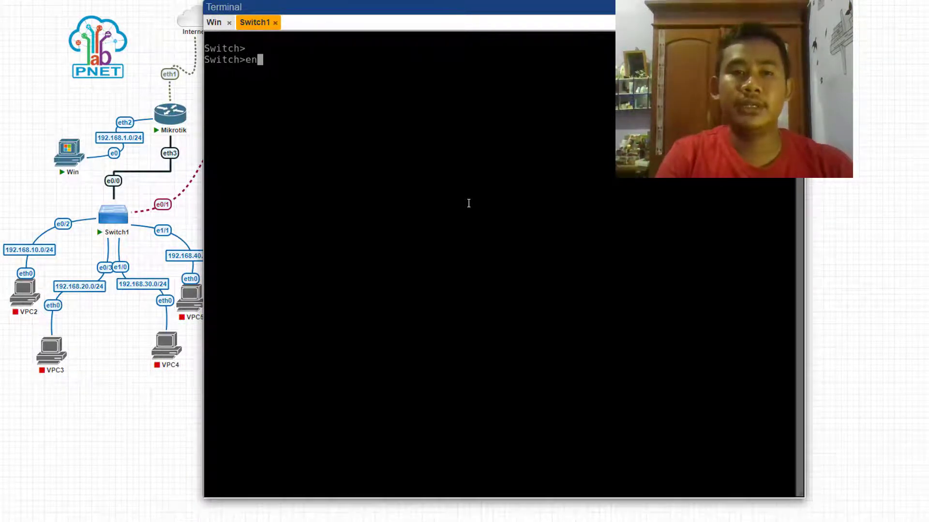
pyautogui.press('Tab')
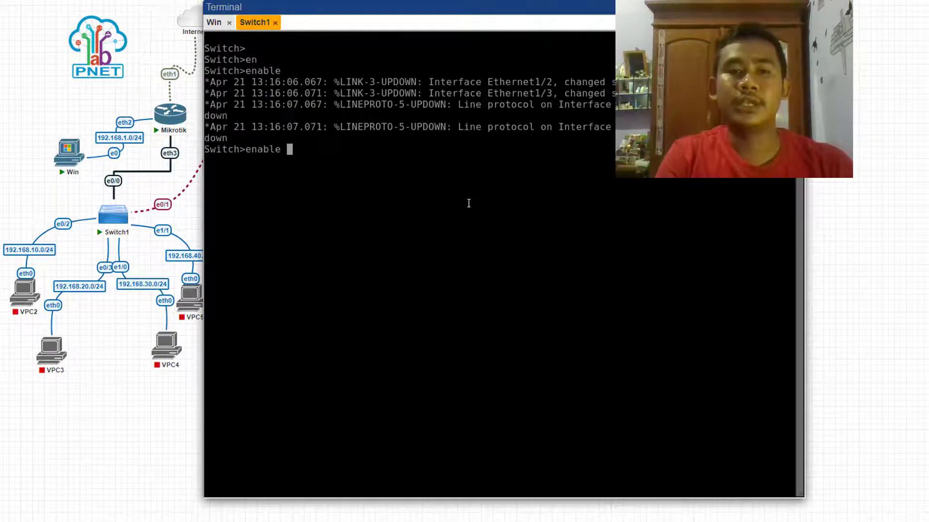
pyautogui.press('Return')
pyautogui.press('Return')
pyautogui.press('Return')
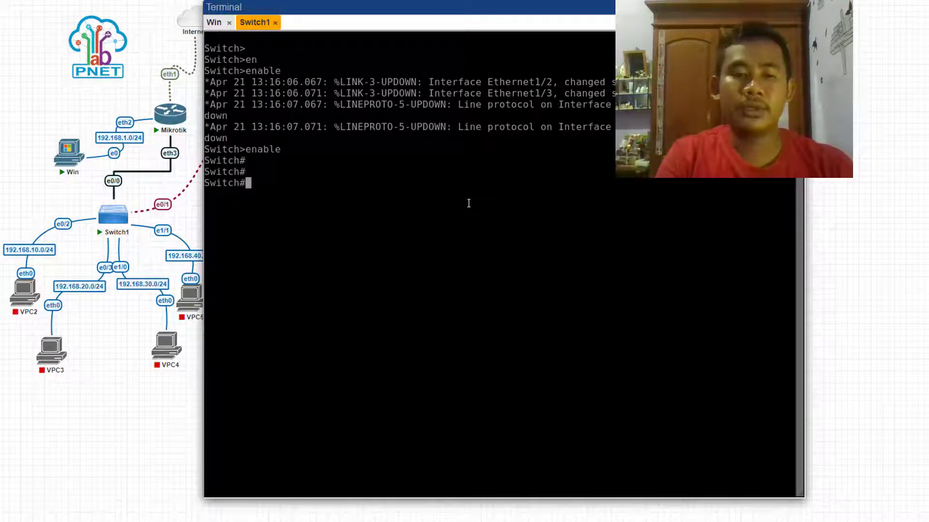
pyautogui.write('conf t')
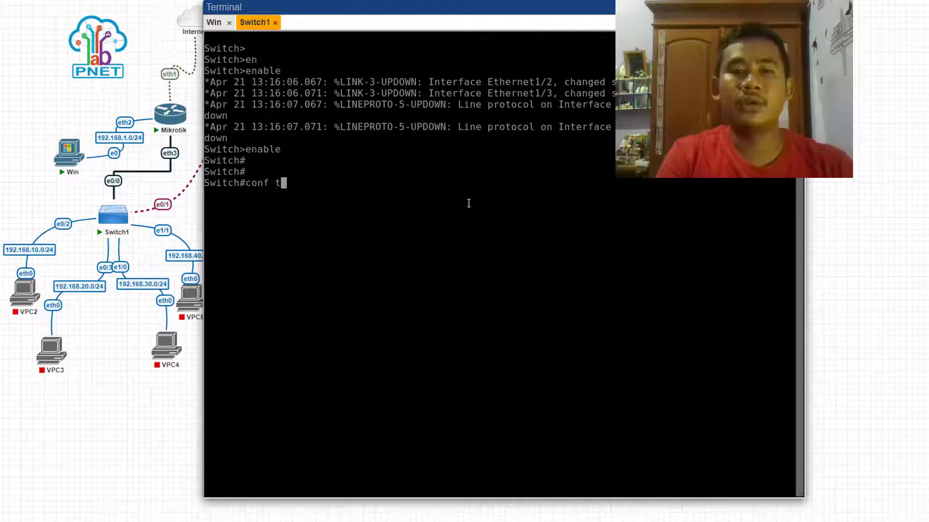
pyautogui.press('Return')
pyautogui.press('Return')
pyautogui.press('Return')
pyautogui.press('Return')
pyautogui.press('Return')
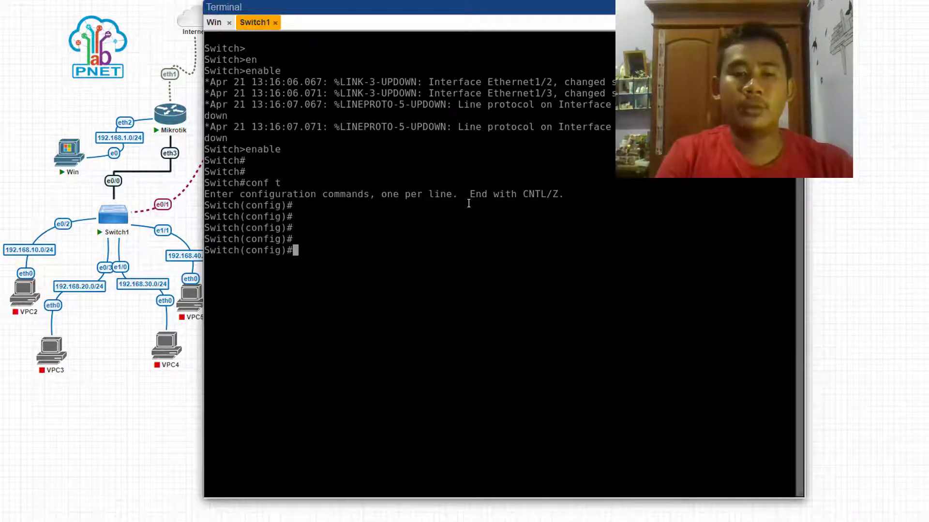
# - Set the switch's hostname to SW1
pyautogui.write('hos')
pyautogui.press('Tab')
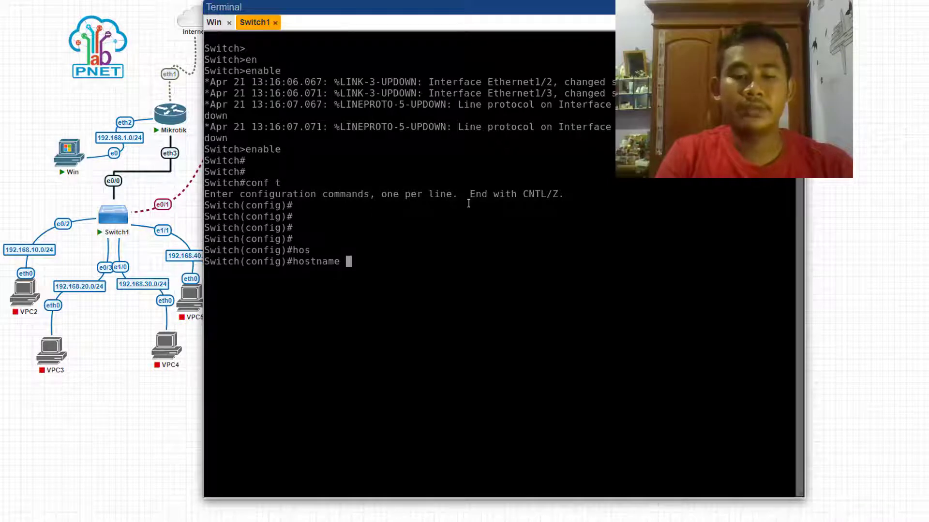
pyautogui.write('SW1')
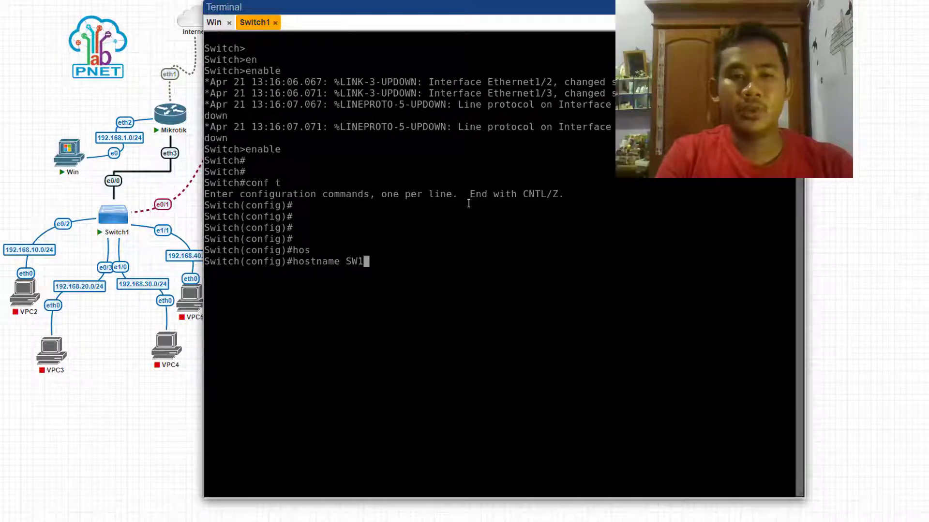
pyautogui.press('Return')
pyautogui.press('Return')
pyautogui.press('Return')
pyautogui.press('Return')
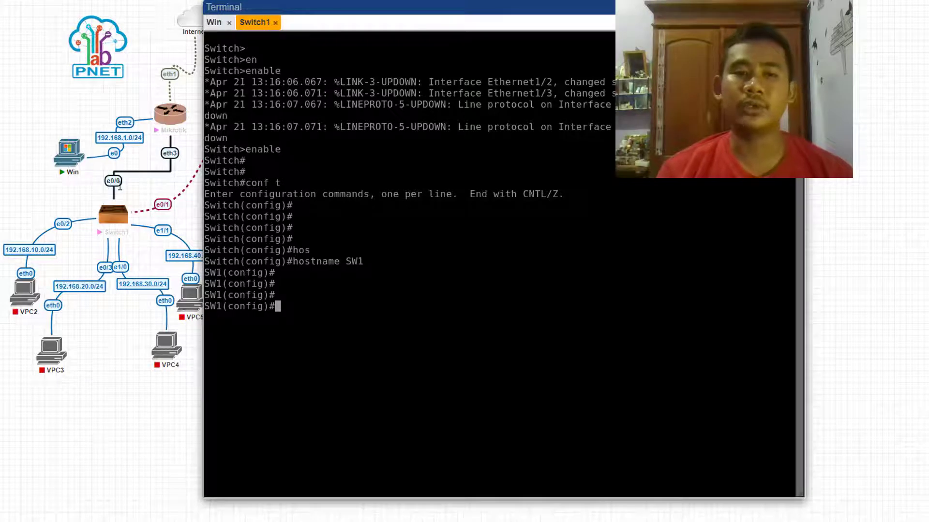
# - Enter configuration of interface e0/0 and set its trunk encapsulation to dot1q with "swi tr en do"
pyautogui.write('int ')
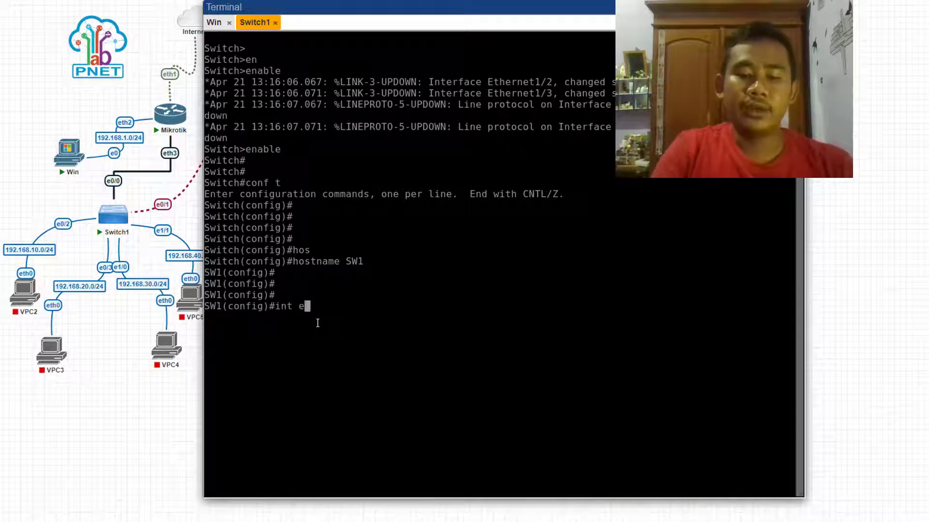
pyautogui.write('e0/0')
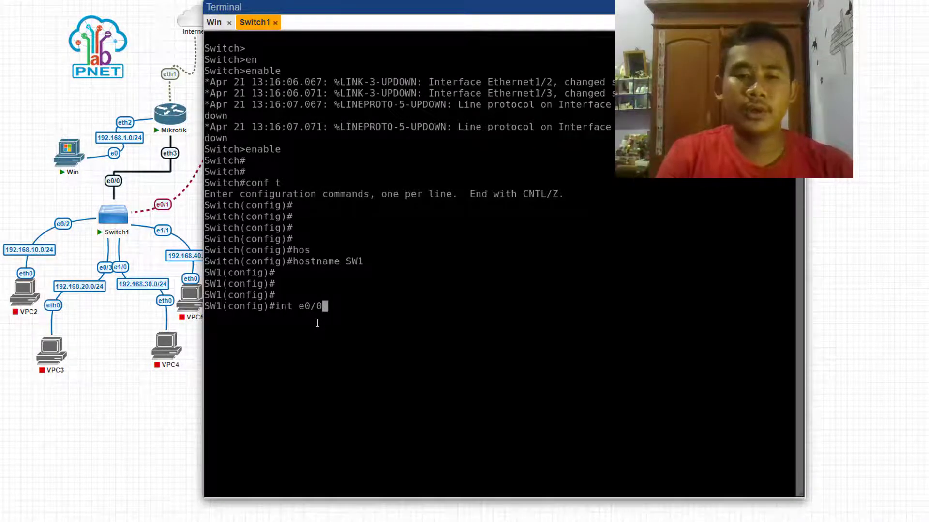
pyautogui.write('4')
pyautogui.press('BackSpace')
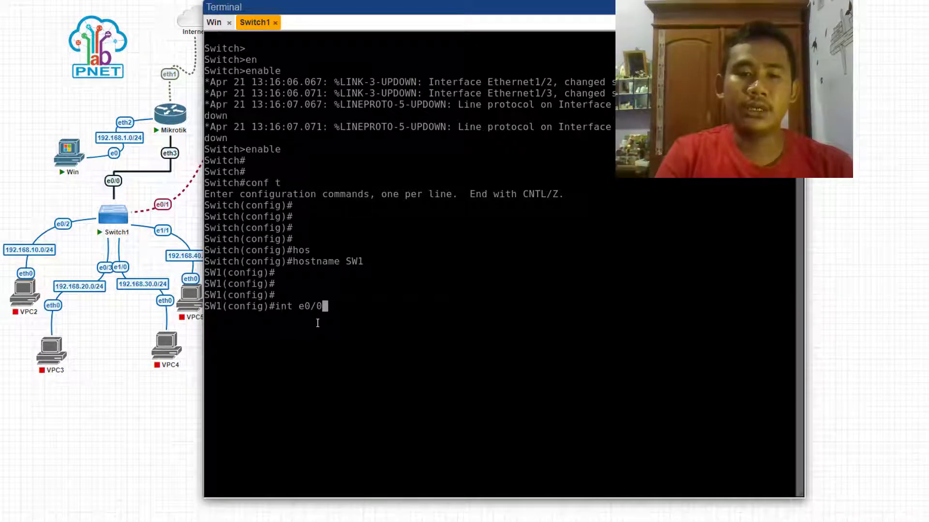
pyautogui.press('Return')
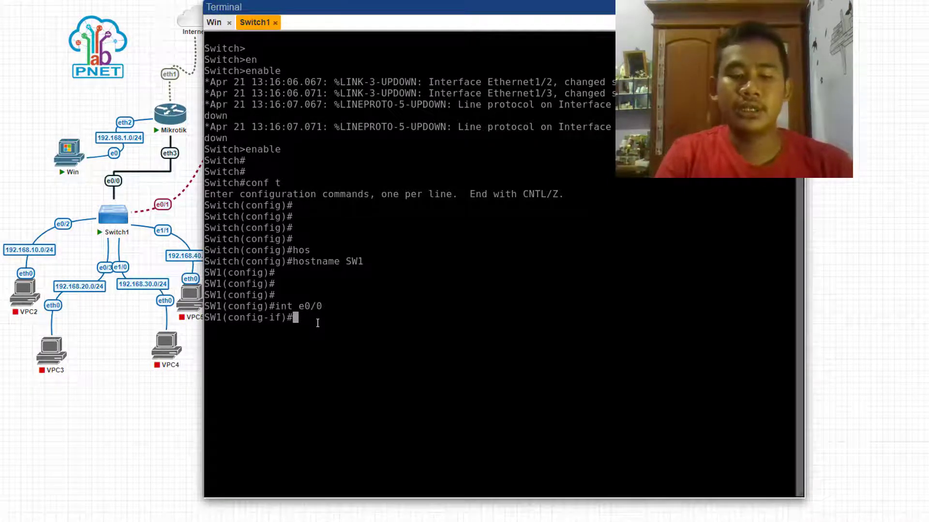
pyautogui.write('swi')
pyautogui.press('Tab')
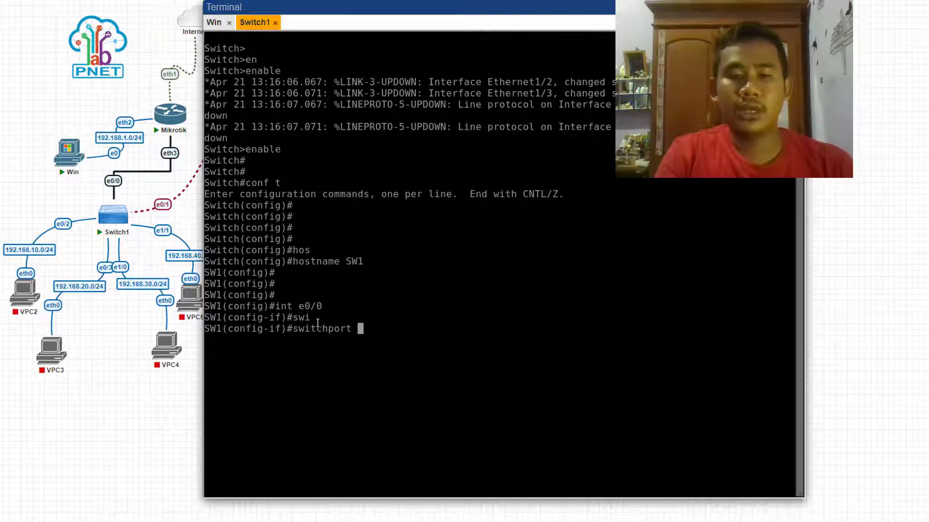
pyautogui.press('BackSpace')
pyautogui.press('BackSpace')
pyautogui.press('BackSpace')
pyautogui.press('BackSpace')
pyautogui.press('BackSpace')
pyautogui.press('BackSpace')
pyautogui.press('BackSpace')
pyautogui.press('BackSpace')
pyautogui.press('BackSpace')
pyautogui.press('BackSpace')
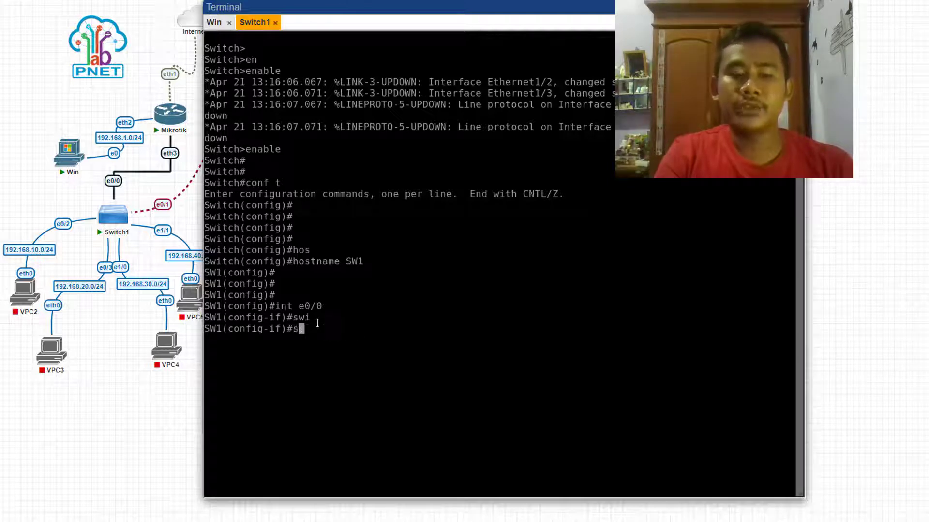
pyautogui.write('wi t')
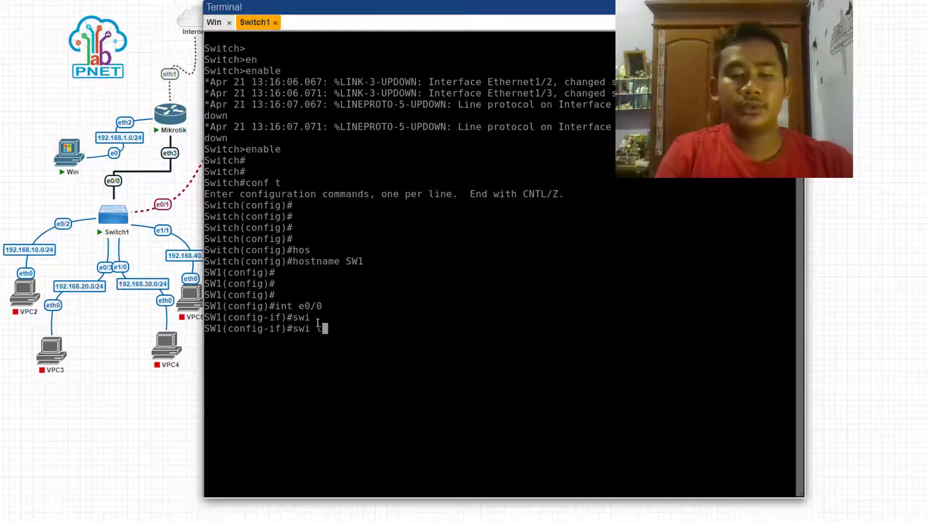
pyautogui.write('r en do')
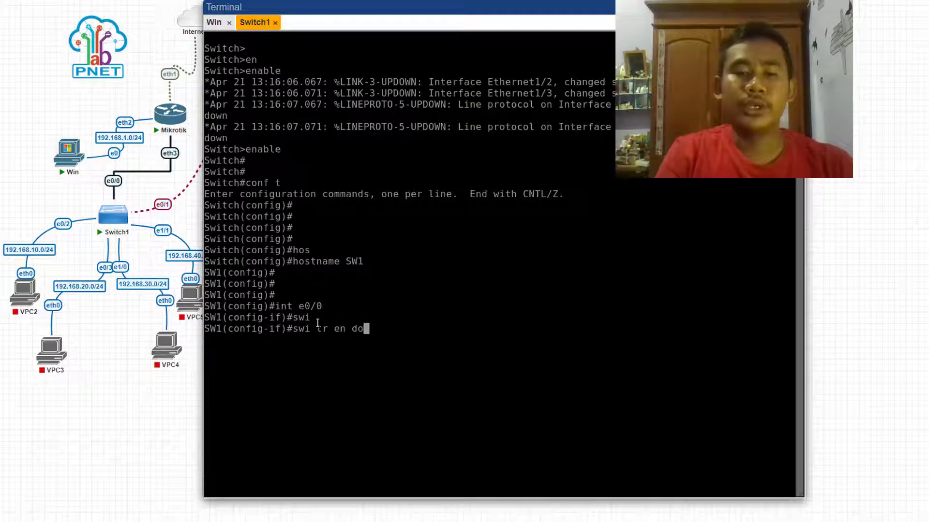
pyautogui.press('Return')
# - Set interface e0/0 to trunk mode with "swi mo tr"
pyautogui.write('s')
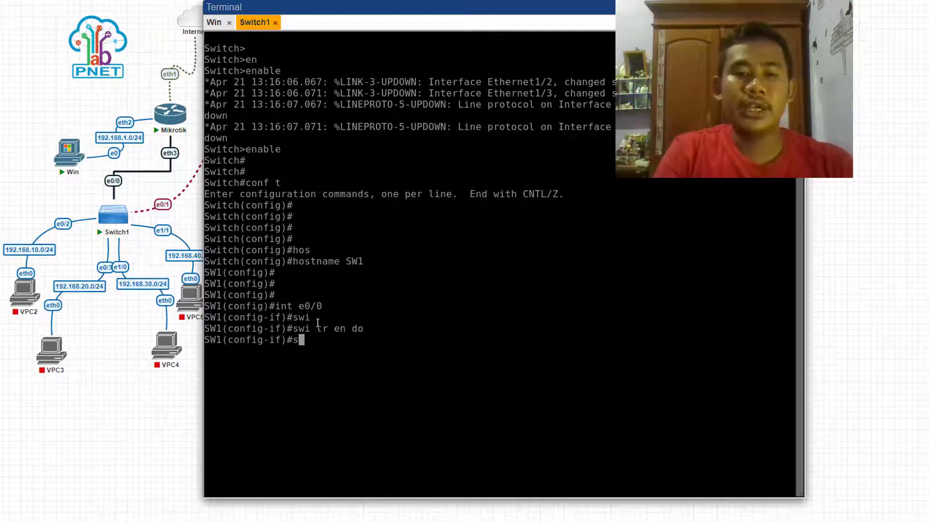
pyautogui.write('wi mo tr')
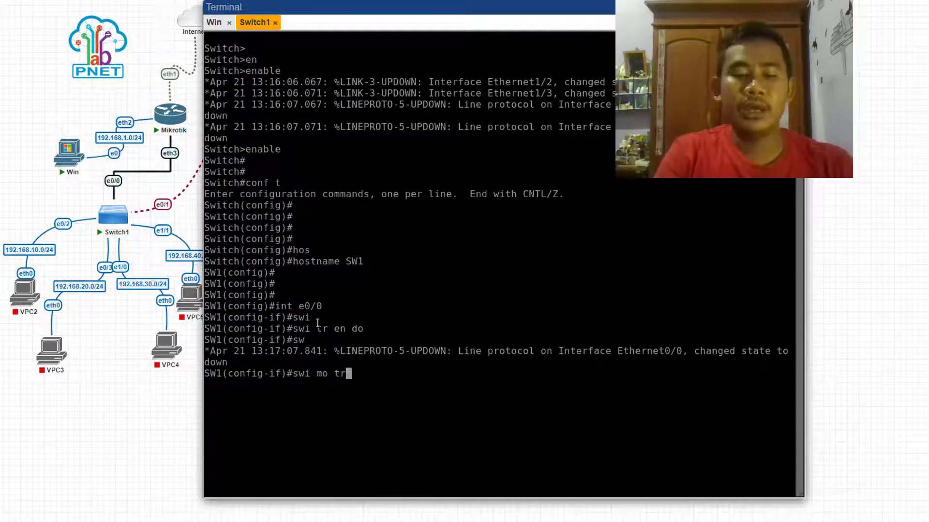
pyautogui.press('Return')
pyautogui.press('Return')
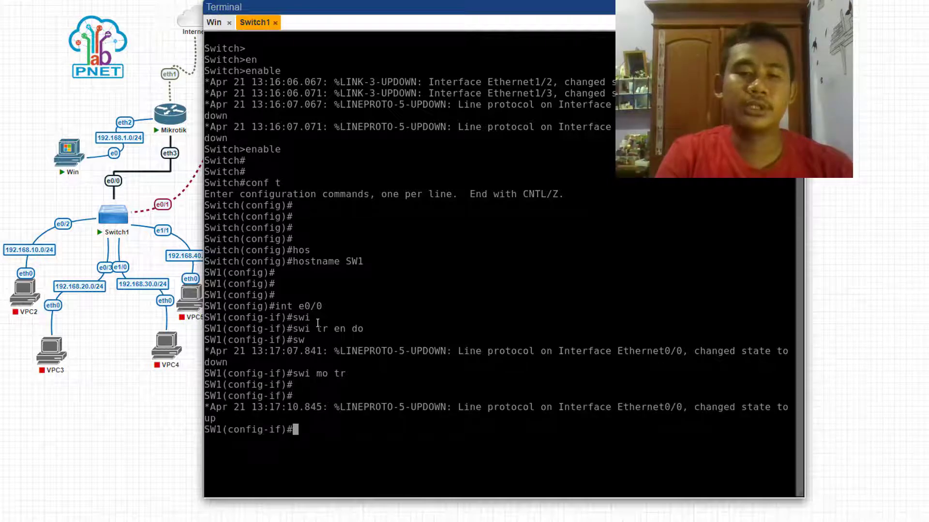
pyautogui.press('Return')
pyautogui.press('Return')
pyautogui.press('Return')
pyautogui.press('Return')
pyautogui.press('Return')
pyautogui.press('Return')
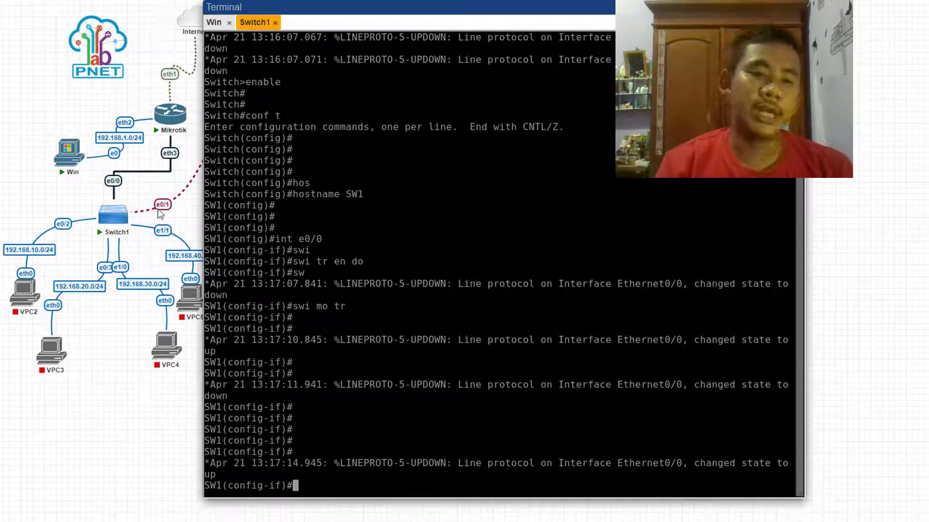
# - Enter configuration of interface e0/1 and set its trunk encapsulation to dot1q with "swi tr en do"
pyautogui.moveTo(150, 213)
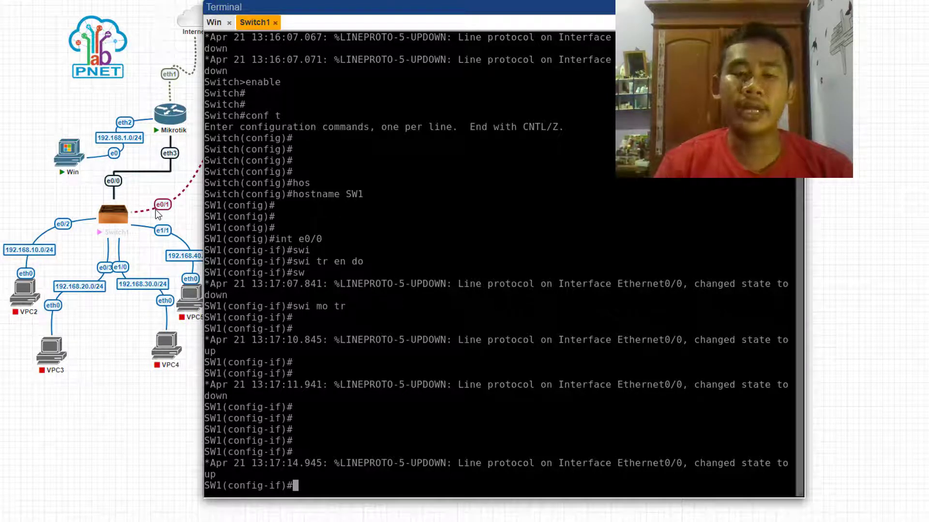
pyautogui.press('Return')
pyautogui.press('Return')
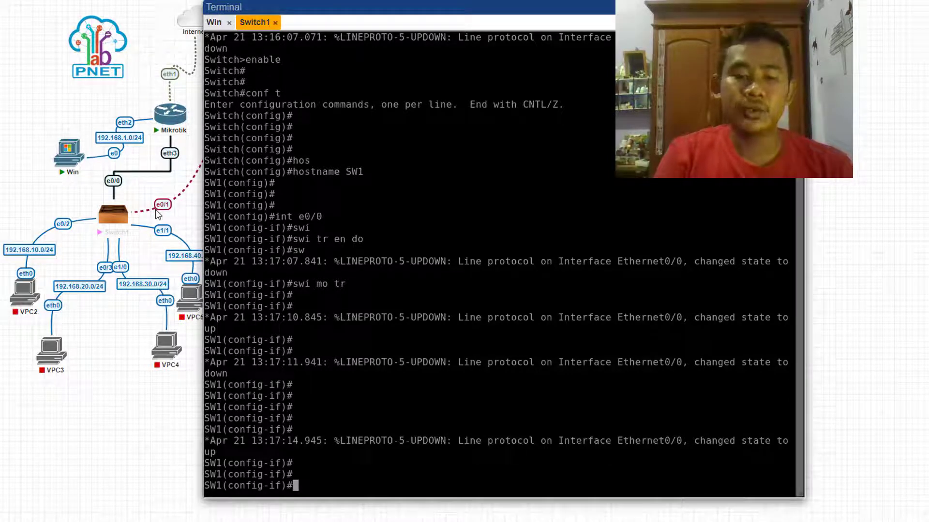
pyautogui.write('int e0/1')
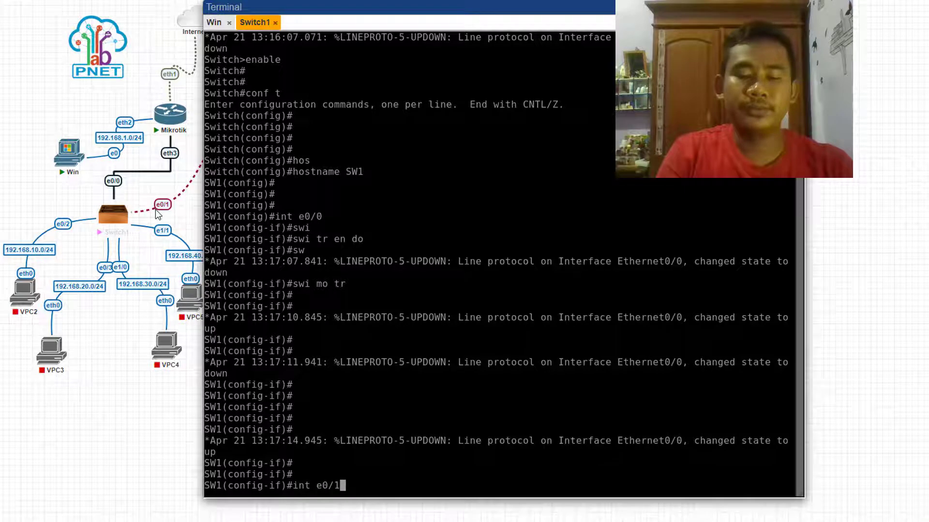
pyautogui.press('Return')
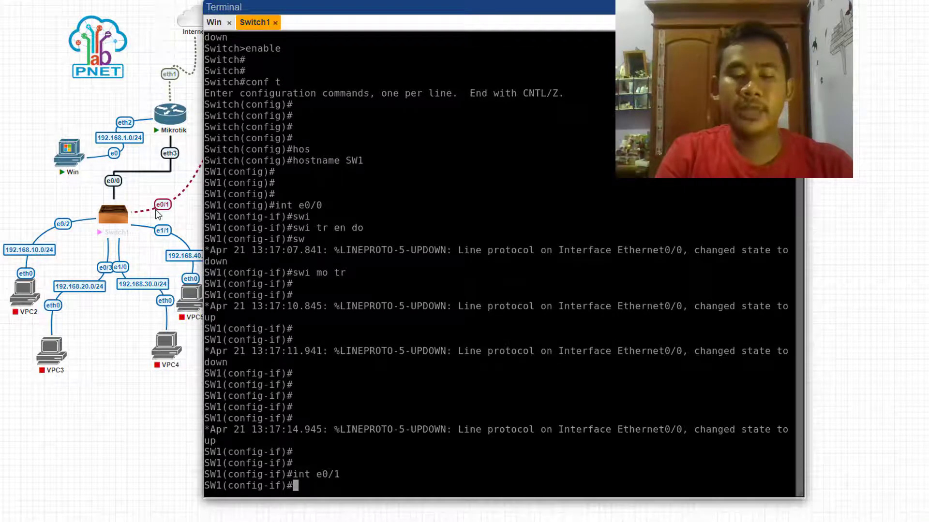
pyautogui.write('swi ')
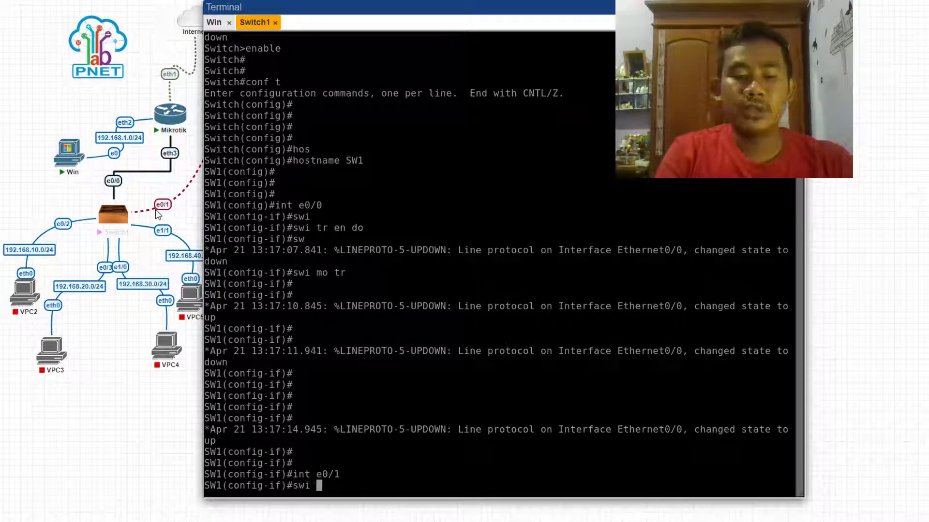
pyautogui.write('tr en do')
pyautogui.press('Return')
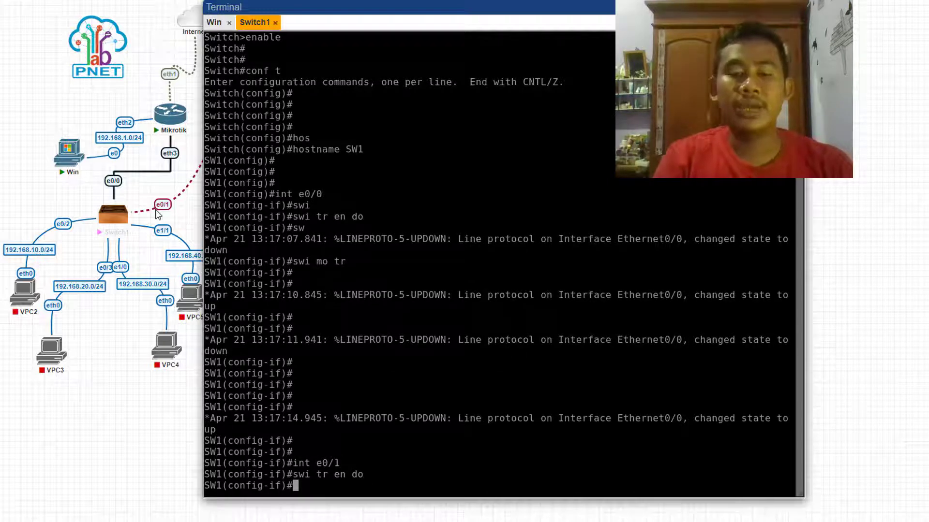
pyautogui.press('Return')
pyautogui.press('Return')
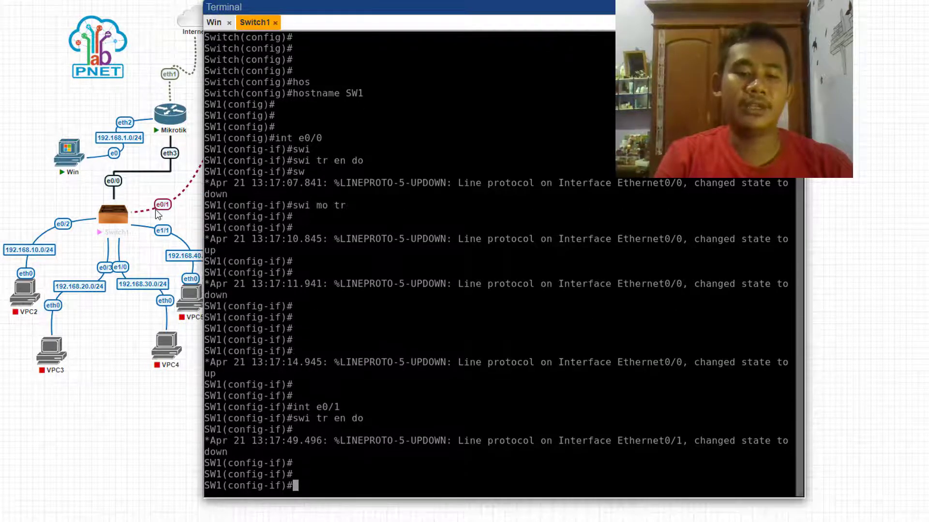
# - Allow only VLANs 10, 20 and 30 on the e0/1 trunk with "swi tr al vl 10,20,30"
pyautogui.write('swi t')
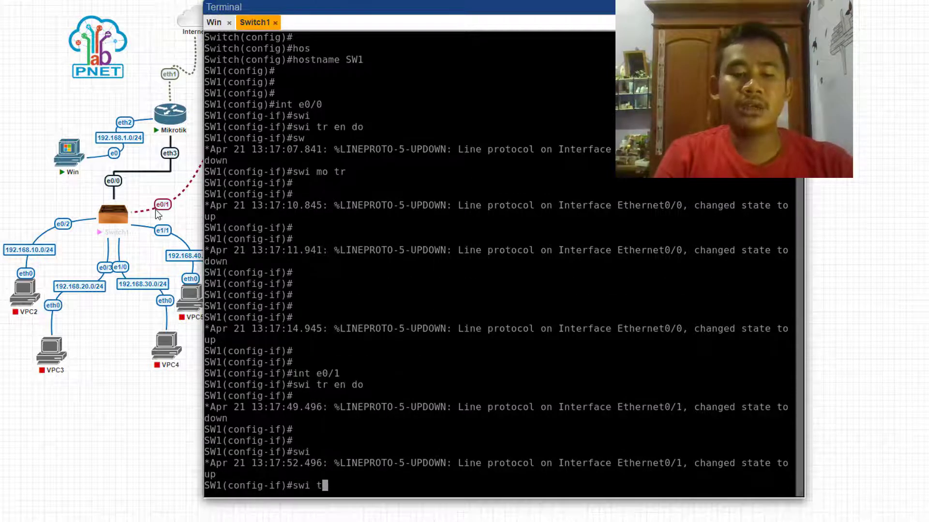
pyautogui.write('r al vl ')
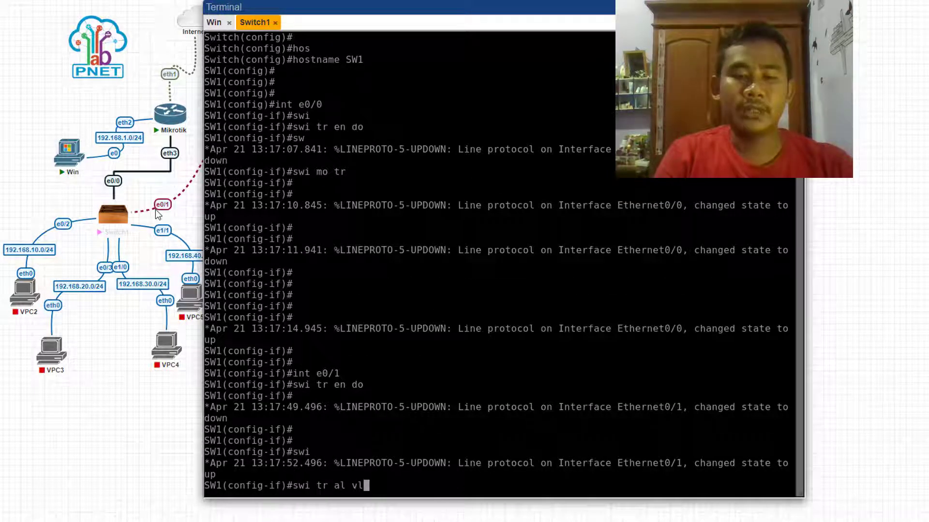
pyautogui.write('10')
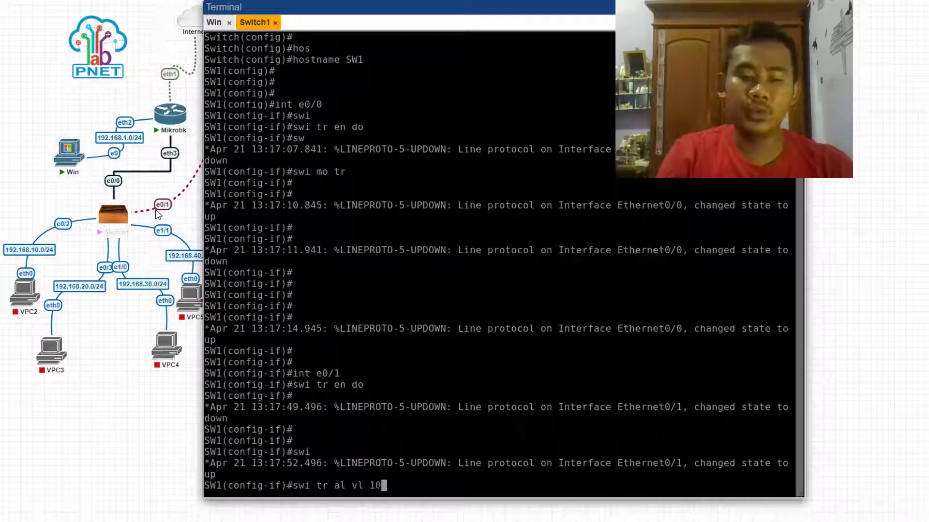
pyautogui.write(',20,30')
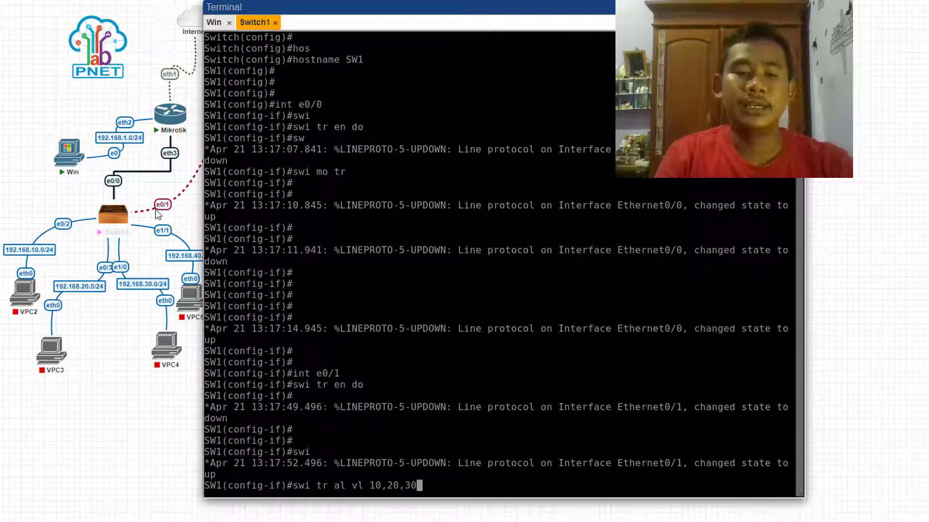
pyautogui.press('Return')
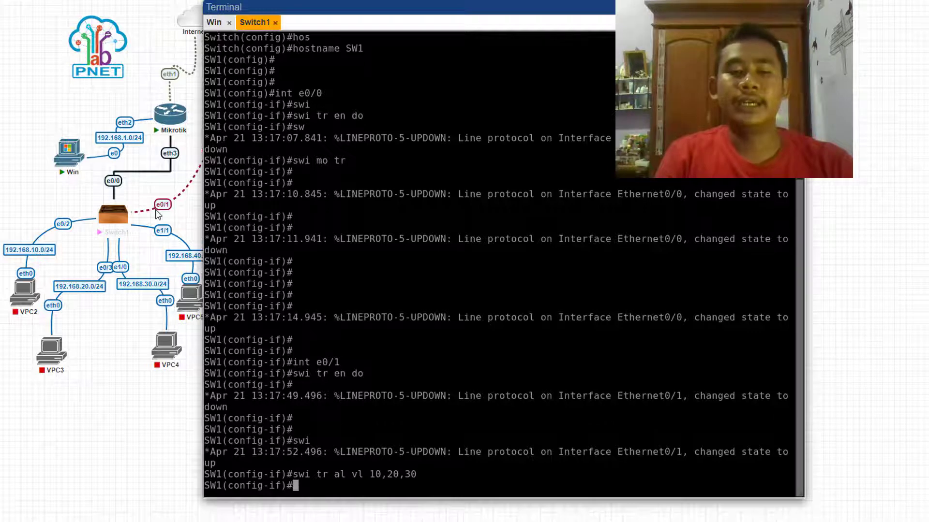
pyautogui.press('Return')
pyautogui.press('Return')
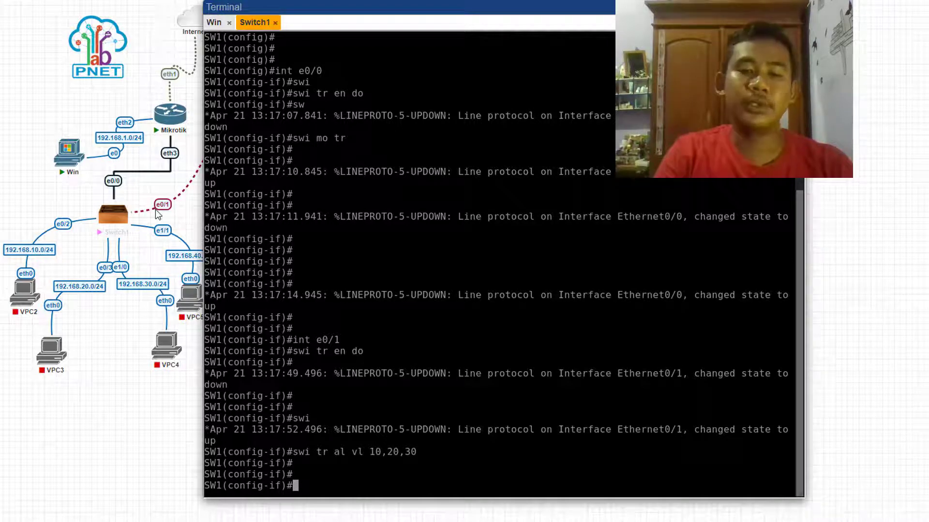
# - Set interface e0/1 to trunk mode with "swi mo tr"
pyautogui.write('swit')
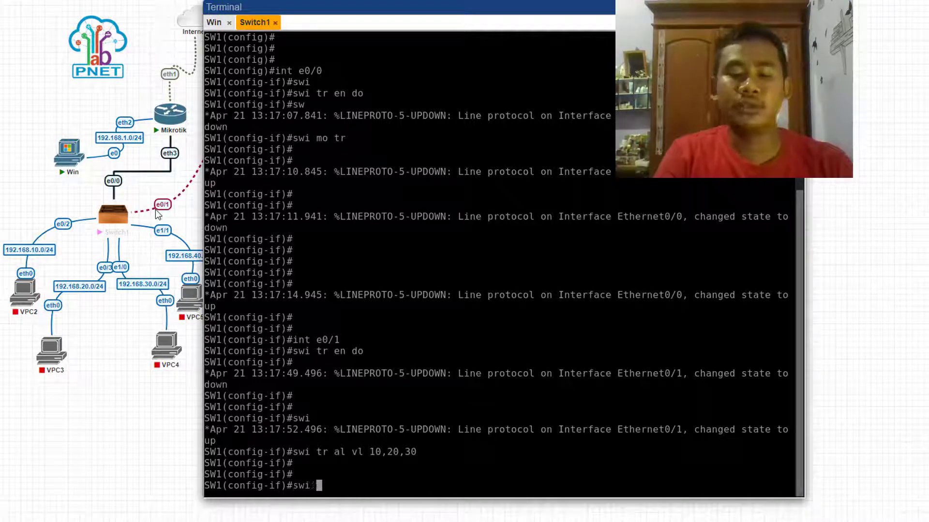
pyautogui.write('mo')
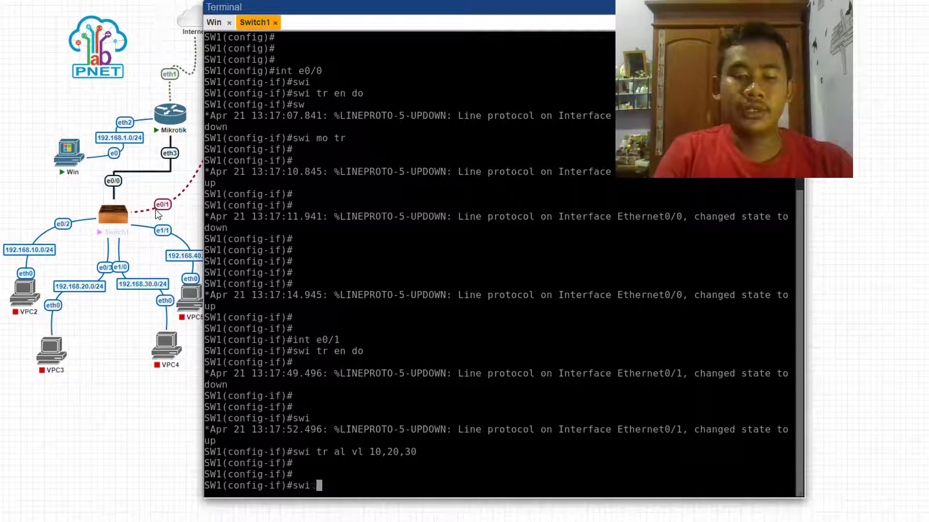
pyautogui.write(' tr')
pyautogui.press('Return')
pyautogui.press('Return')
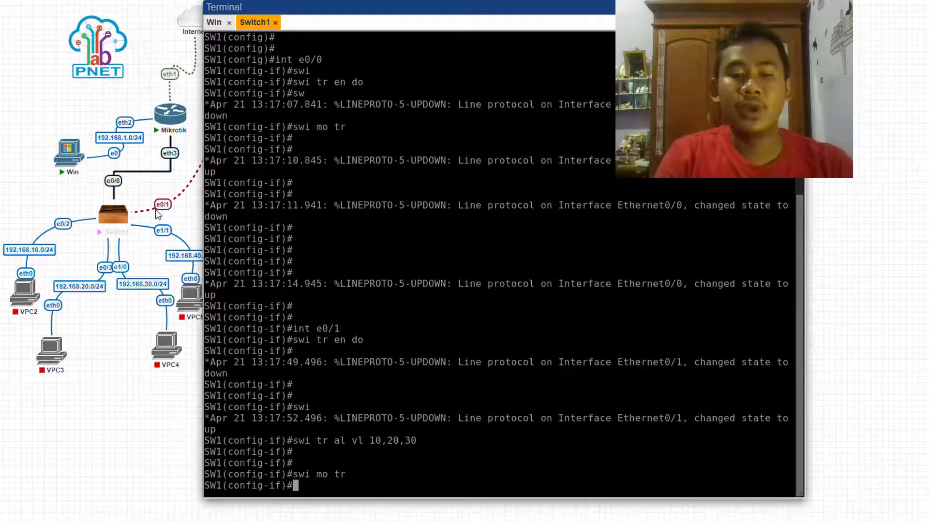
pyautogui.press('Return')
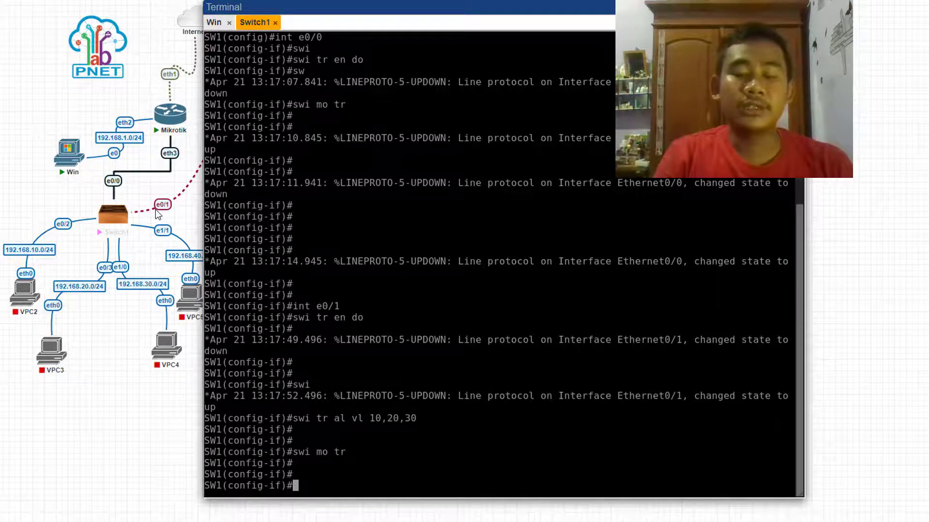
pyautogui.press('Return')
pyautogui.press('Return')
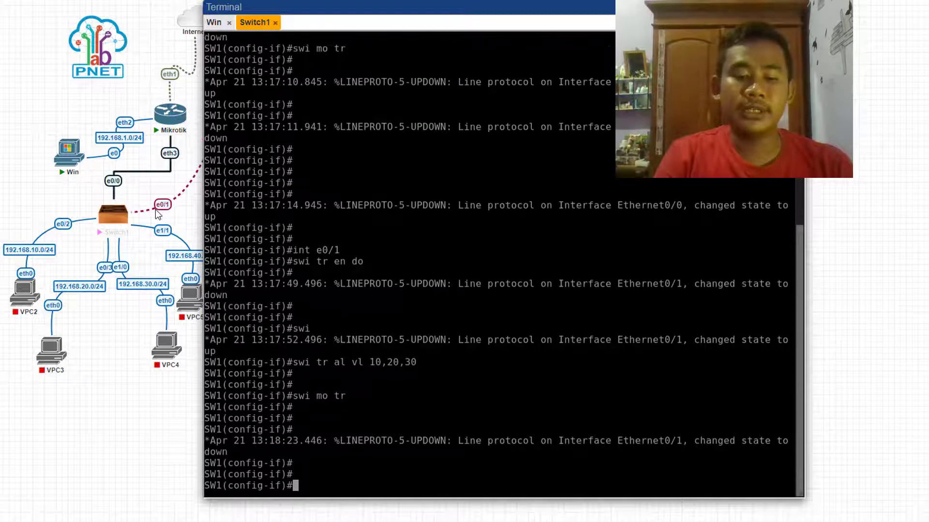
# - Display the switch's trunk interfaces with "do sh int tr" and examine the entries for e0/0 and e0/1
pyautogui.write('do sh')
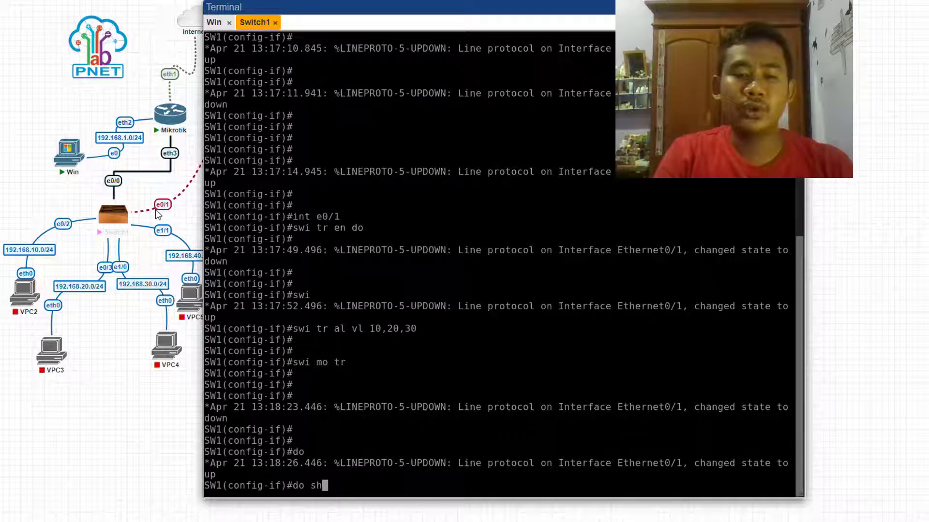
pyautogui.write(' i')
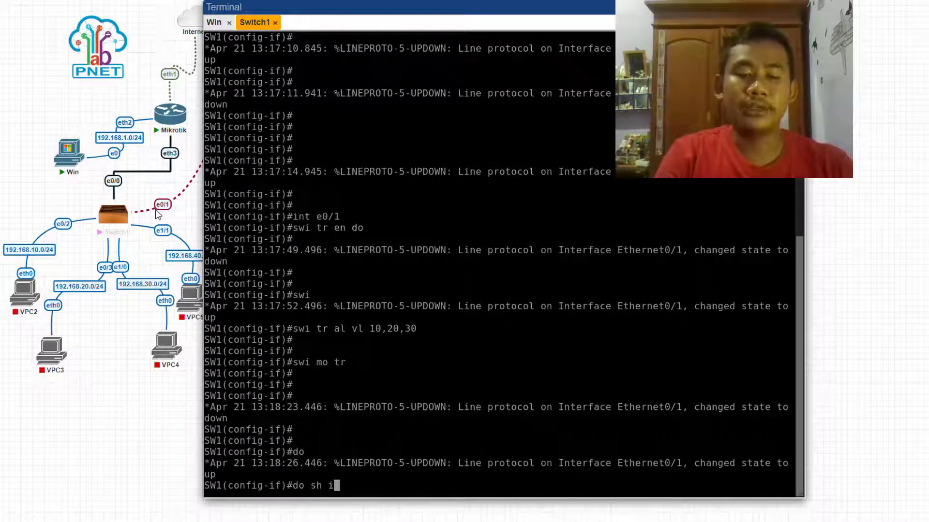
pyautogui.write('nt tr')
pyautogui.press('Return')
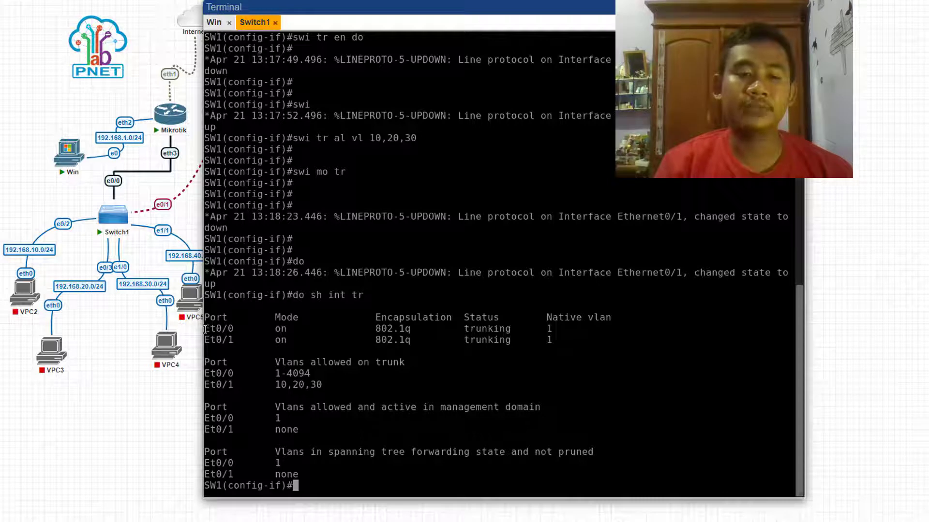
pyautogui.moveTo(205, 330); pyautogui.dragTo(411, 342)
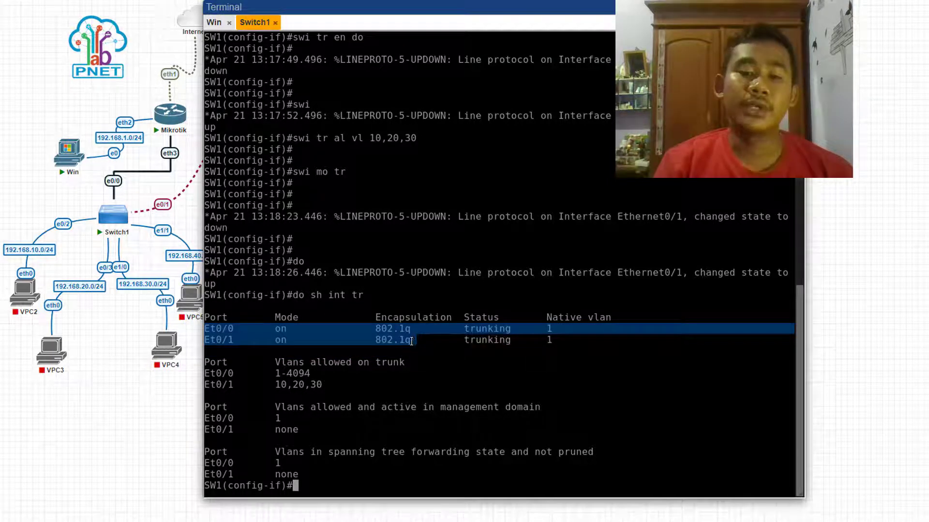
pyautogui.click(414, 409)
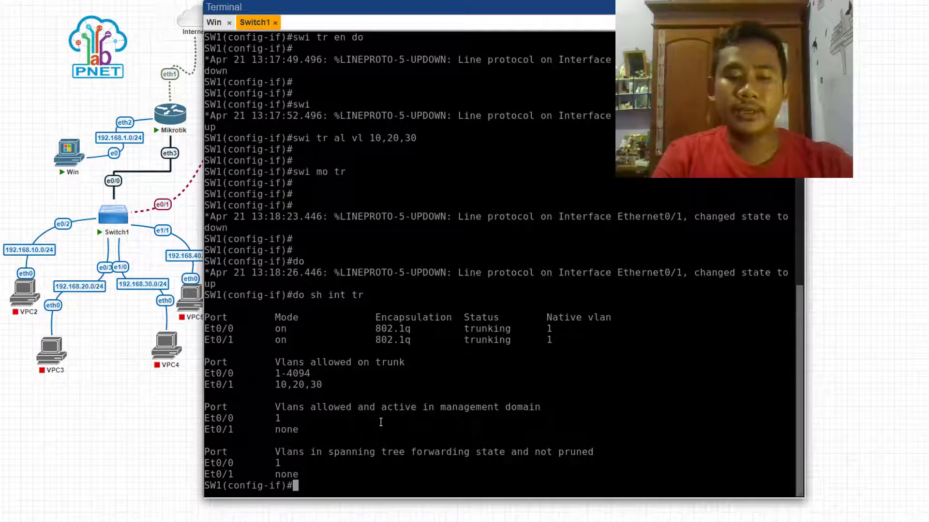
# - Create VLANs 10, 20, 30 and 40 on the switch with "vl 10,20,30,40"
pyautogui.write('vl')
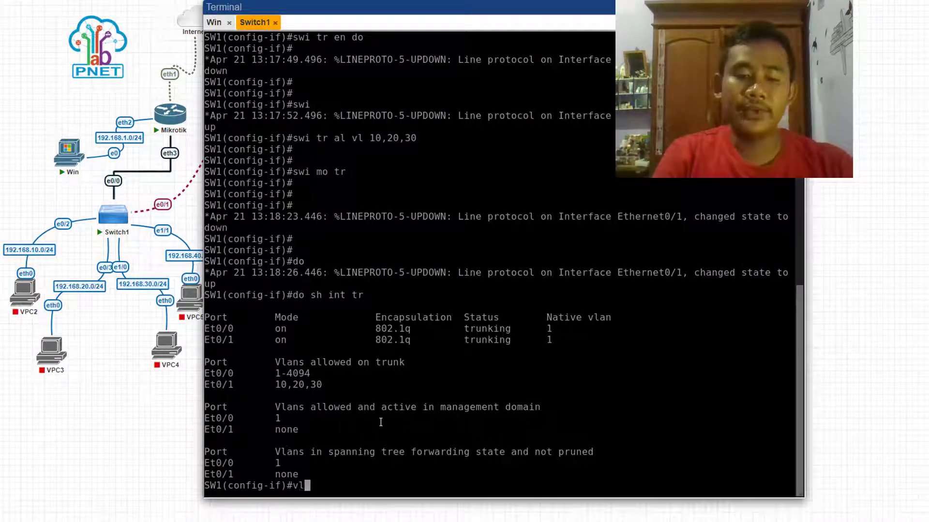
pyautogui.write(' 10,20')
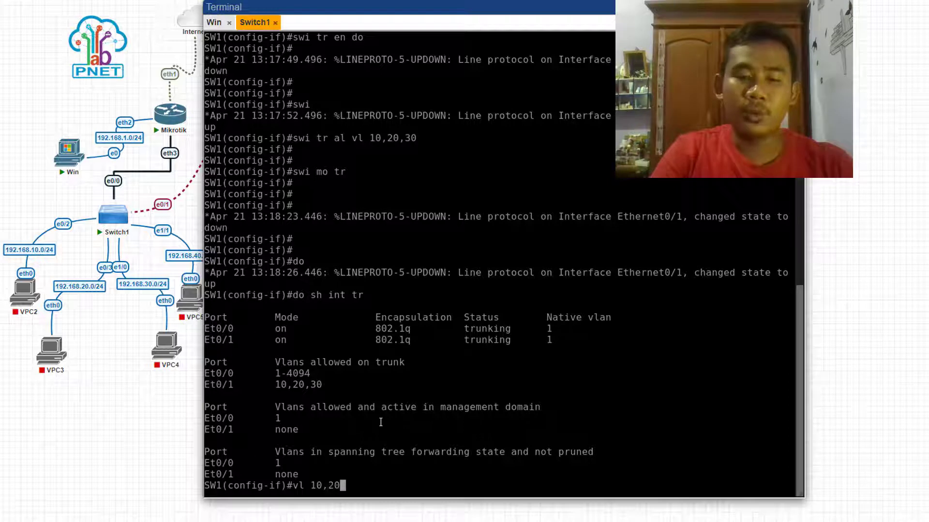
pyautogui.write(',30,40')
pyautogui.press('Return')
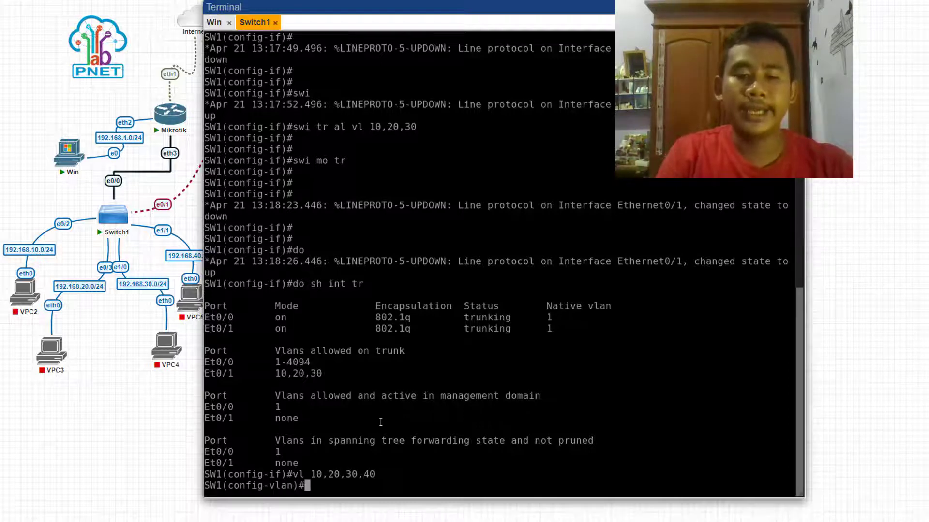
pyautogui.press('Return')
pyautogui.press('Return')
pyautogui.press('Return')
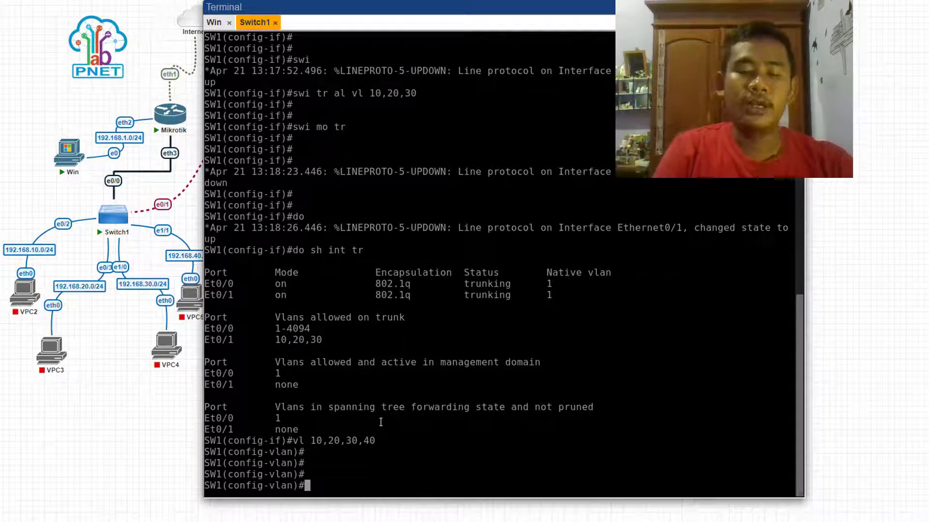
# - Enter configuration of interface VLAN 10 with "int vl 10" and enable it with "no sh"
pyautogui.write('int vl 10')
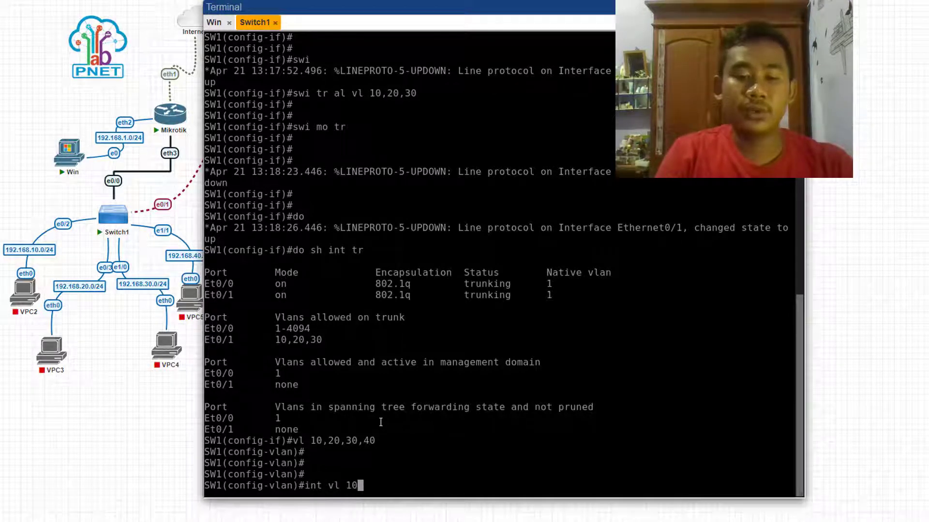
pyautogui.press('Return')
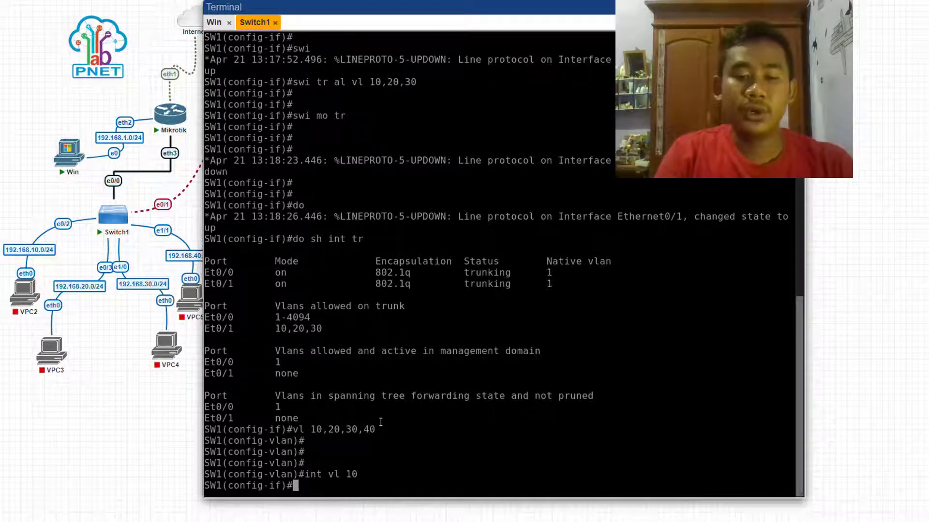
pyautogui.write('no sh')
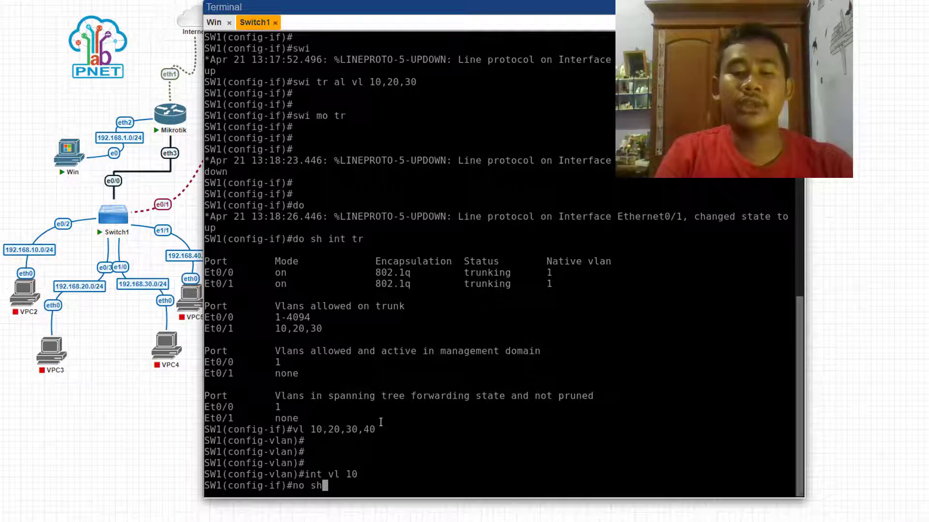
pyautogui.press('Return')
pyautogui.press('Return')
pyautogui.press('Return')
pyautogui.press('Return')
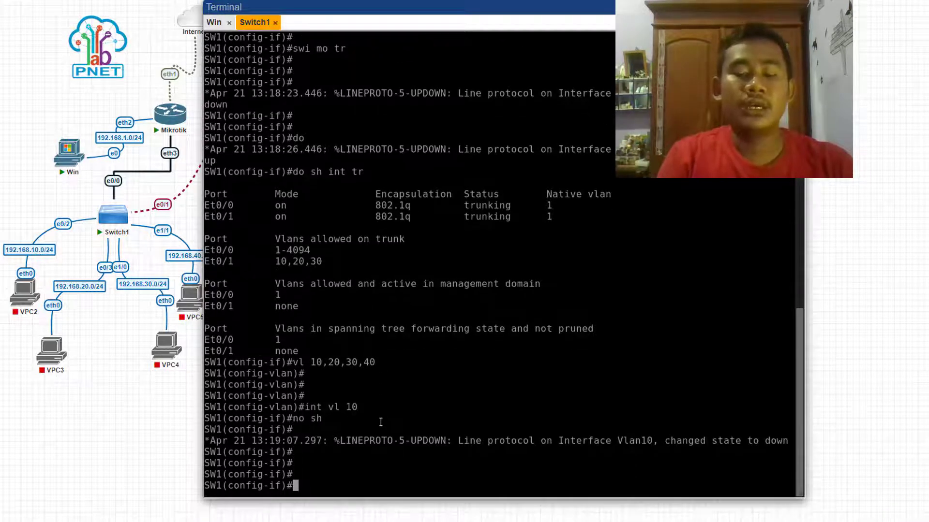
pyautogui.press('Up')
pyautogui.press('Return')
# - Enter configuration of interface VLAN 20 with "int vl 20" and enable it with "no sh"
pyautogui.press('Up')
pyautogui.press('Up')
pyautogui.press('Up')
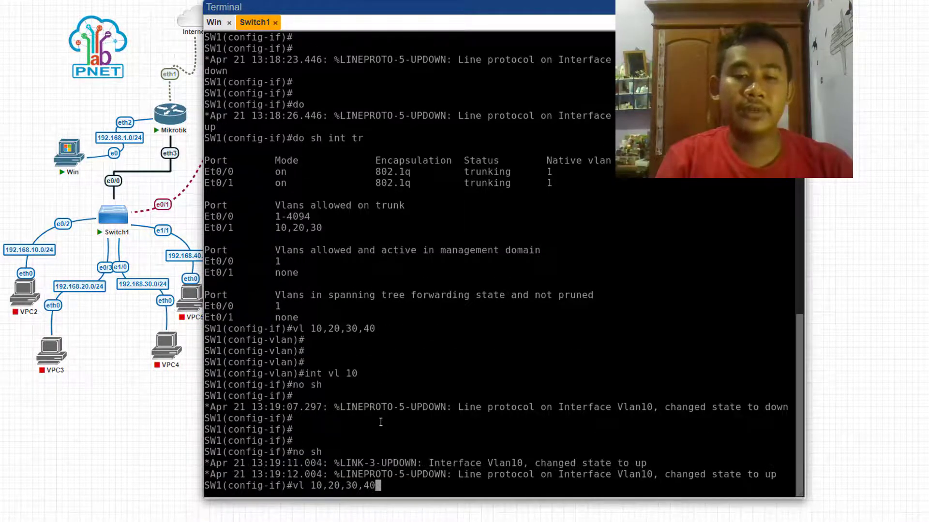
pyautogui.press('Up')
pyautogui.press('Down')
pyautogui.press('Down')
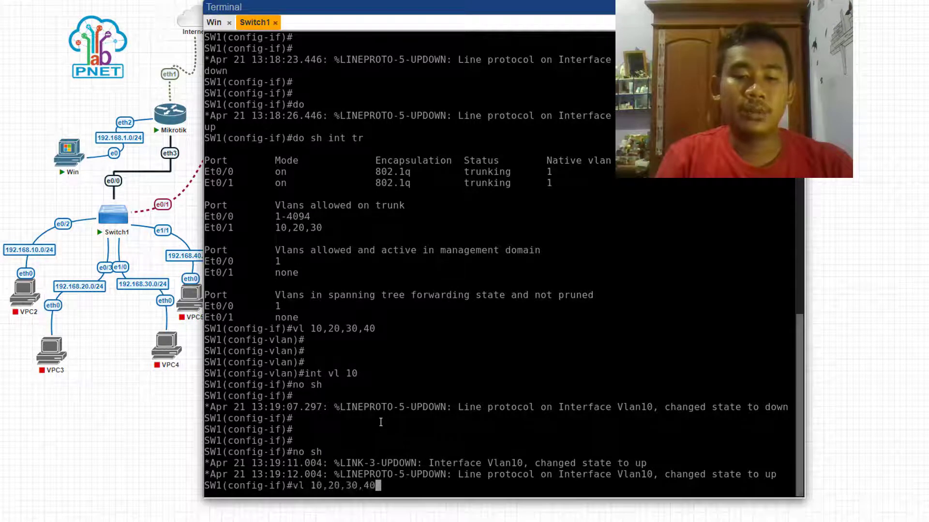
pyautogui.press('BackSpace')
pyautogui.press('BackSpace')
pyautogui.write('20')
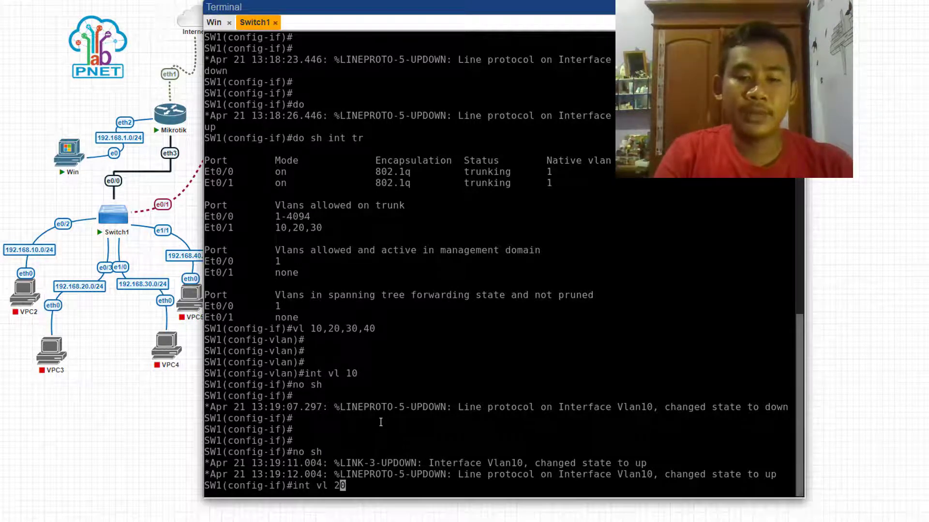
pyautogui.press('Return')
pyautogui.write('no sh')
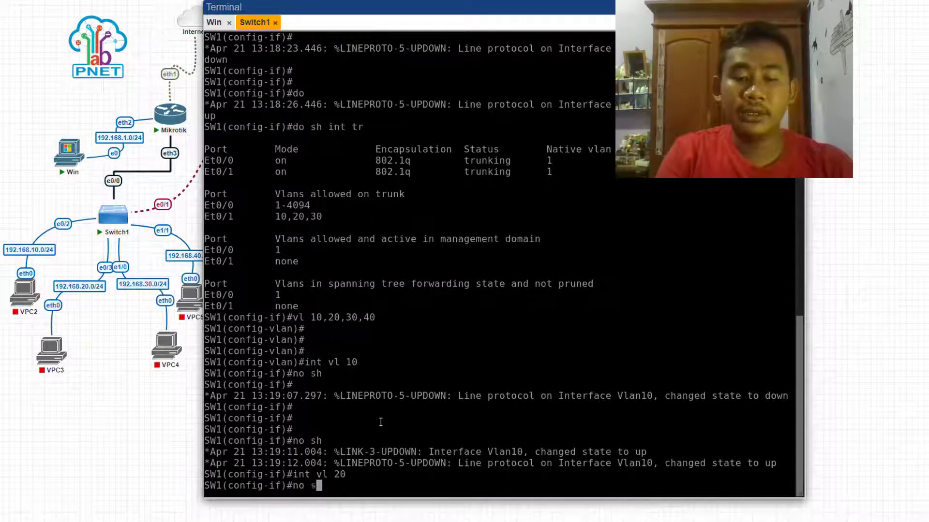
pyautogui.press('Return')
# - Enter VLAN 30 configuration with "vl 30" and try to enable it with "no sh"
pyautogui.write('vl 30')
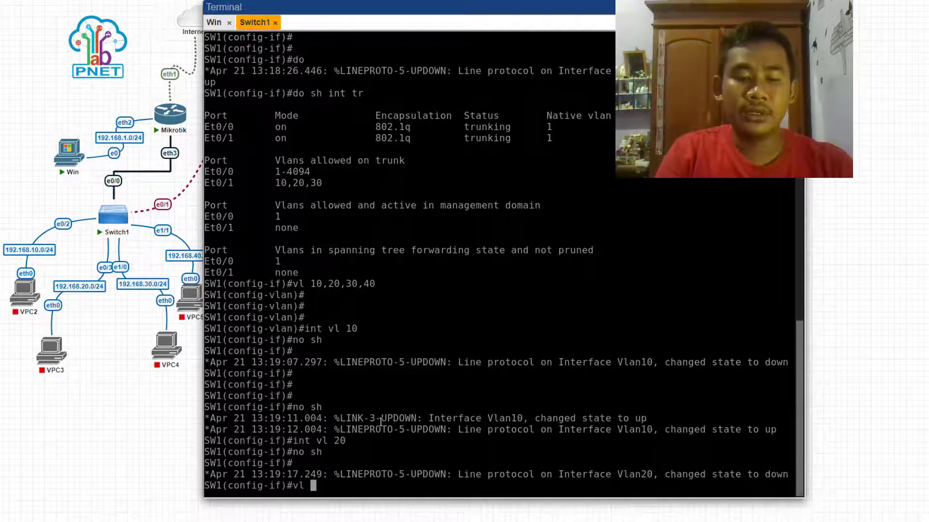
pyautogui.press('Return')
pyautogui.write('no sh')
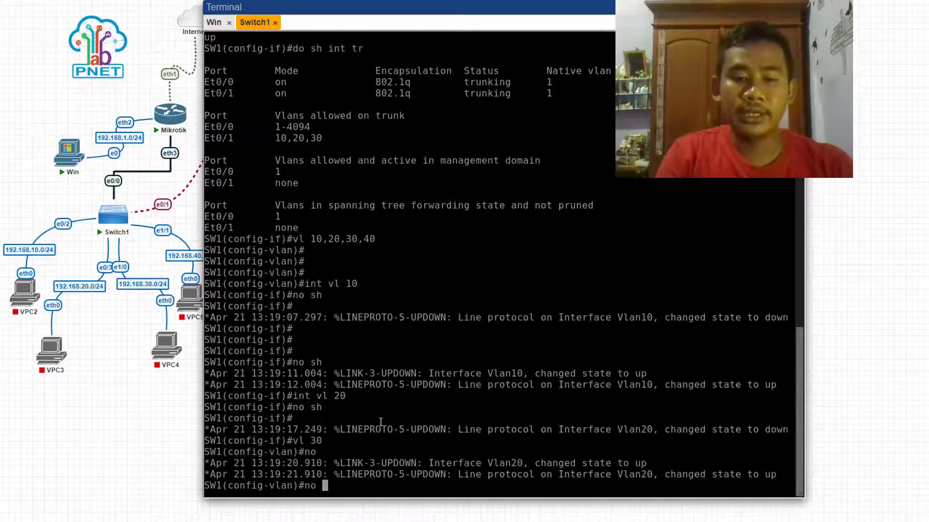
pyautogui.press('Return')
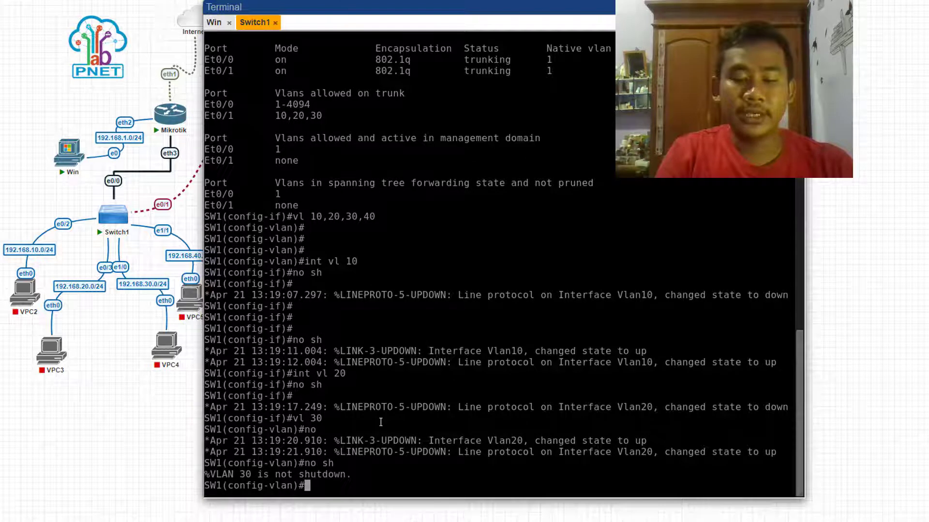
# - Enter configuration of interface VLAN 30 with "int vl 30" and enable it with "no sh"
pyautogui.write('int vl')
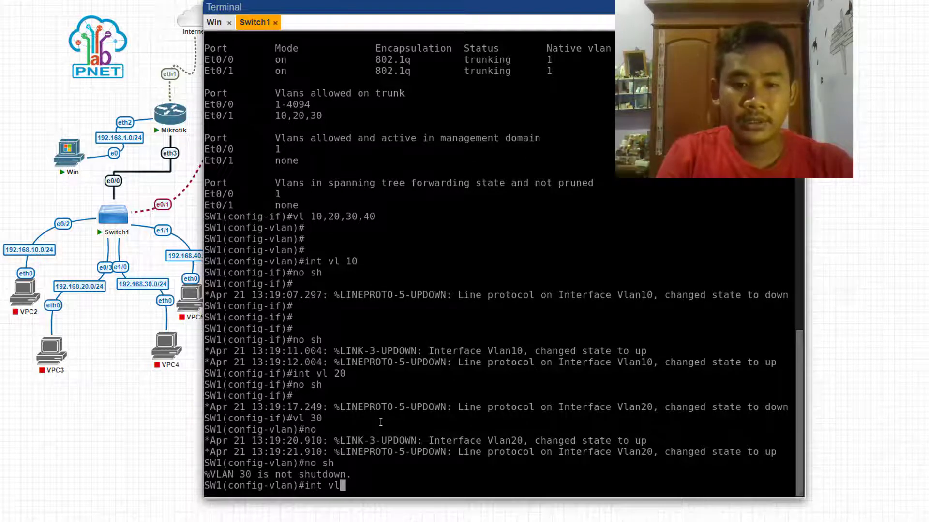
pyautogui.press('BackSpace')
pyautogui.press('BackSpace')
pyautogui.press('BackSpace')
pyautogui.press('BackSpace')
pyautogui.press('BackSpace')
pyautogui.press('BackSpace')
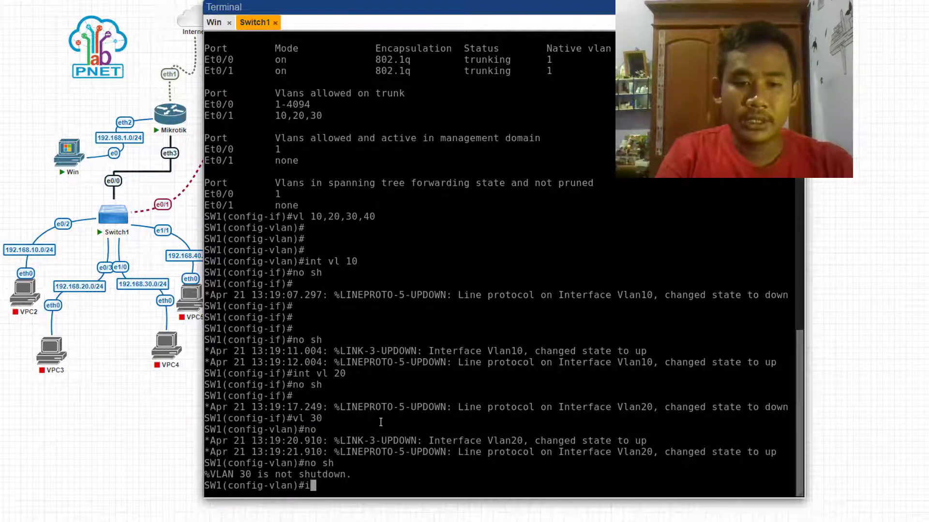
pyautogui.write('int')
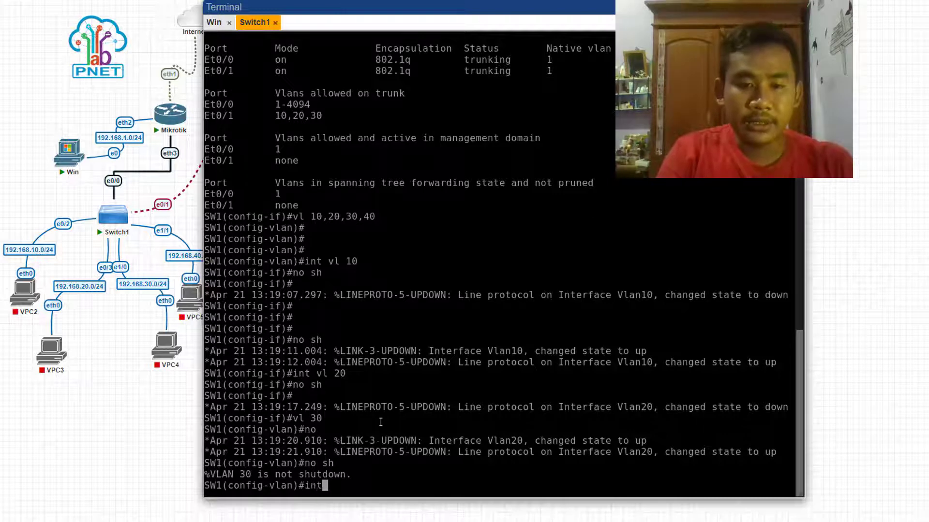
pyautogui.write(' vl 30')
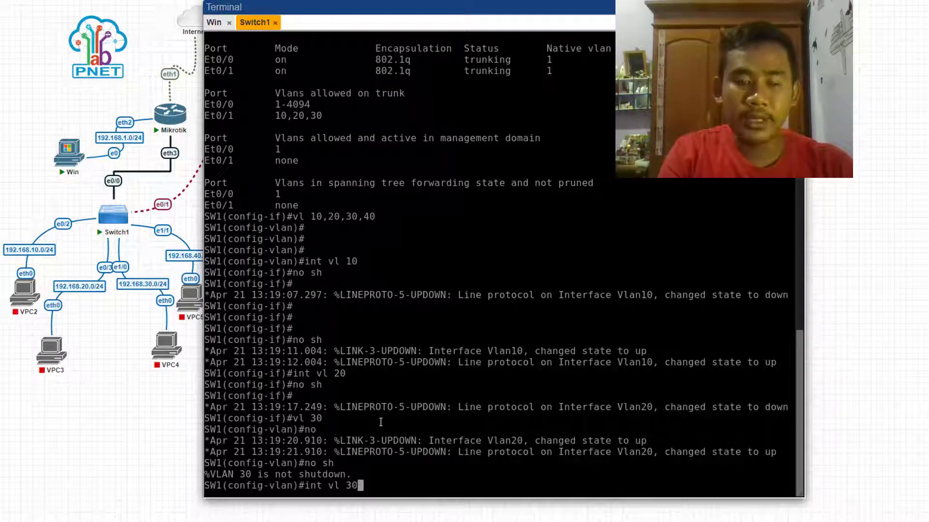
pyautogui.press('Return')
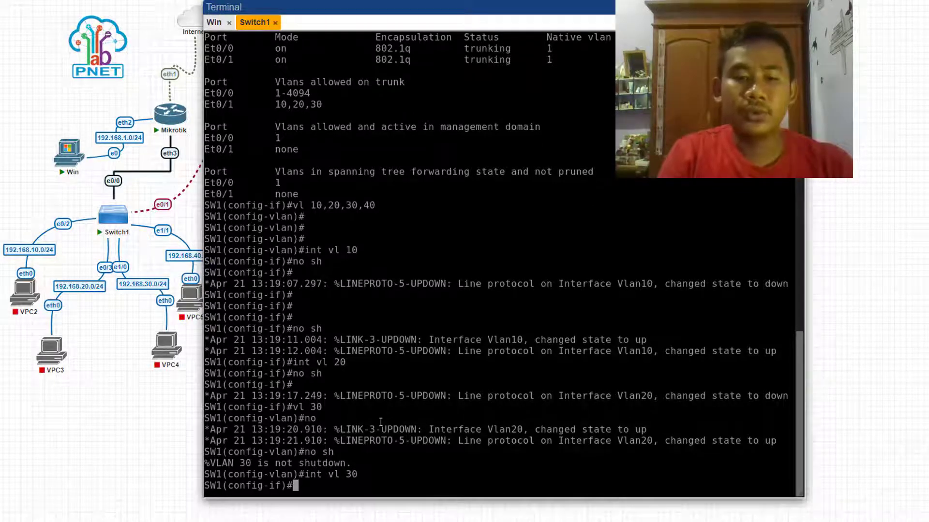
pyautogui.write('no sh')
pyautogui.press('Return')
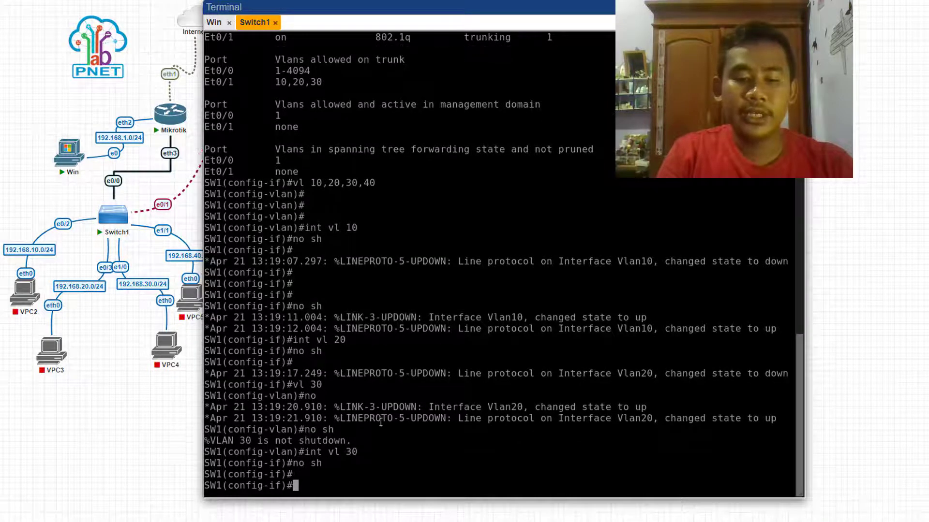
# - Enter configuration of interface VLAN 40 with "int vl 40" and enable it with "no sh"
pyautogui.write('int ')
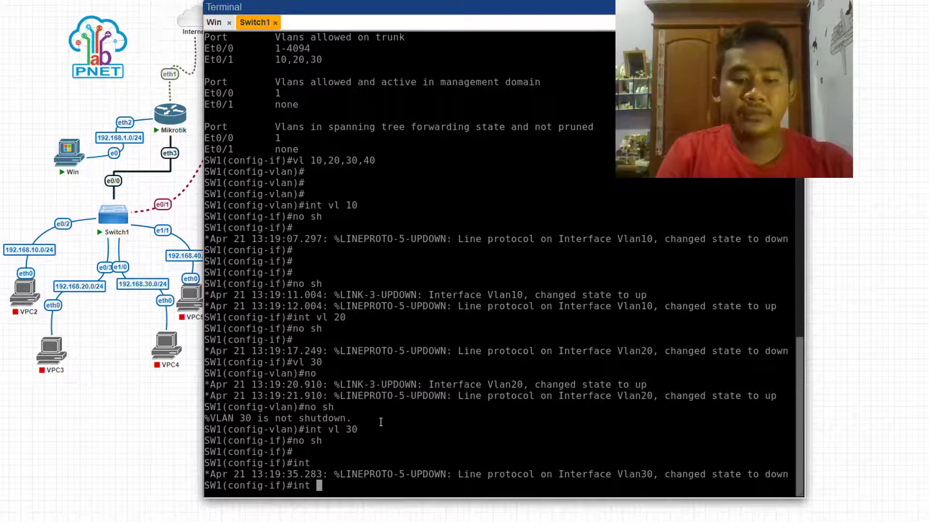
pyautogui.write('vl 40')
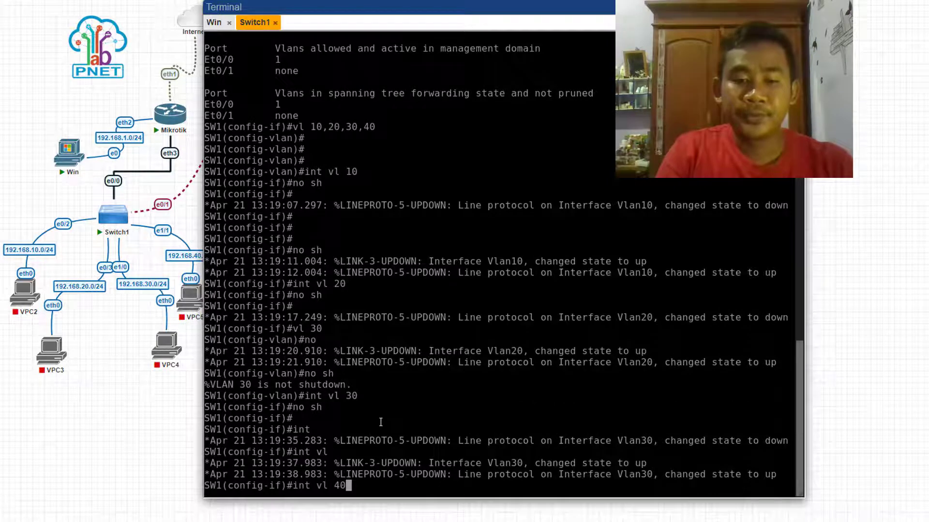
pyautogui.press('Return')
pyautogui.write('no sh')
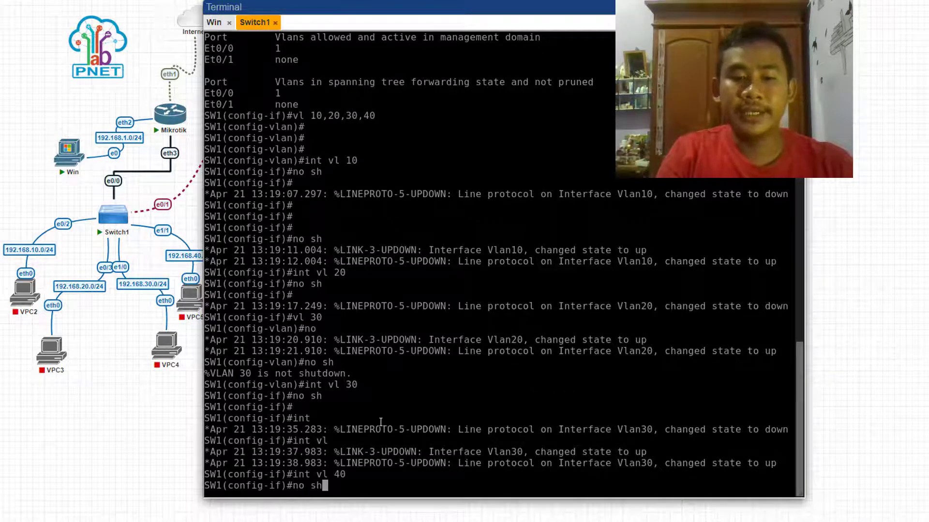
pyautogui.press('Return')
pyautogui.press('Return')
pyautogui.press('Return')
pyautogui.press('Return')
pyautogui.press('Return')
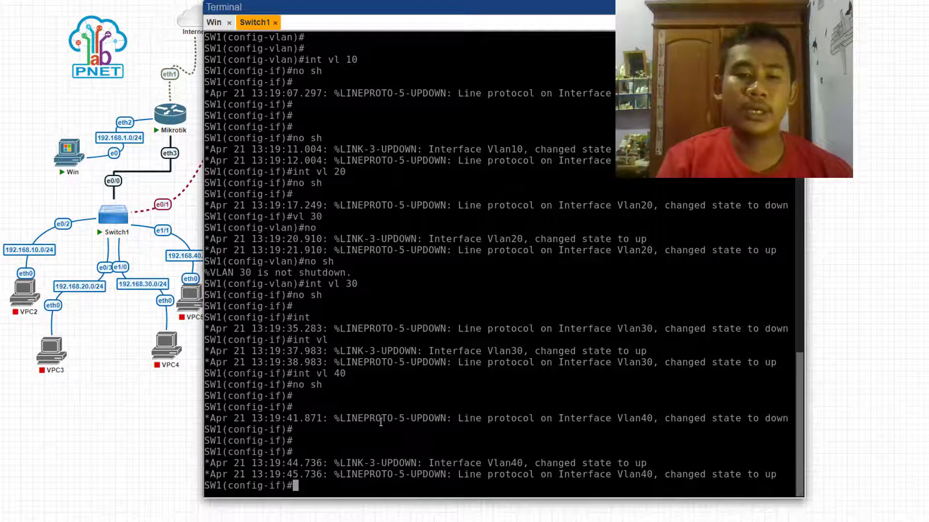
pyautogui.press('Return')
pyautogui.press('Return')
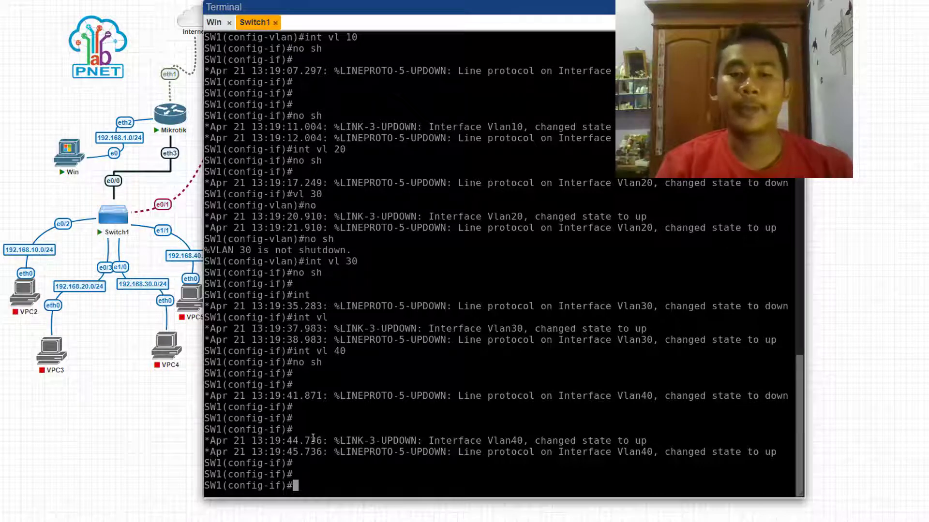
# - Configure interface e0/2 as an access port in VLAN 10 with "swi mo acc" and "swi acc vl 10"
pyautogui.write('int ')
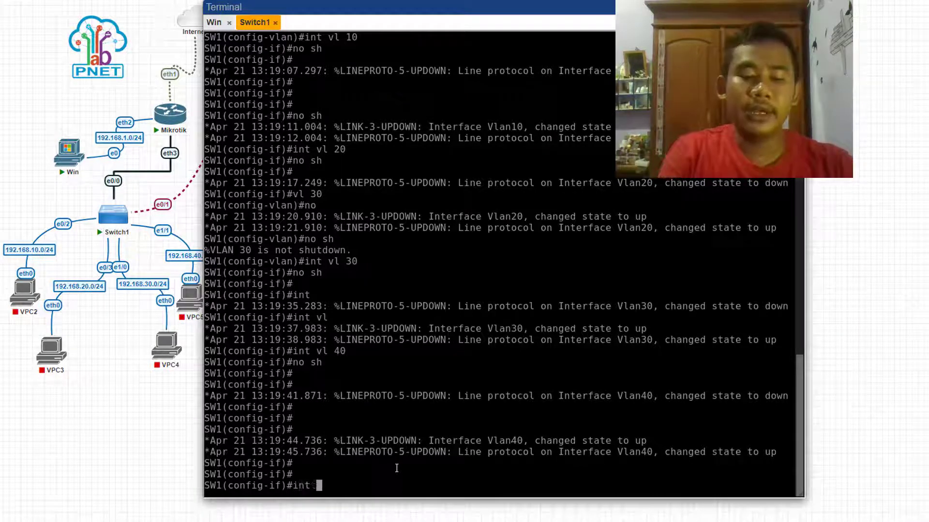
pyautogui.write('e0/2')
pyautogui.press('Return')
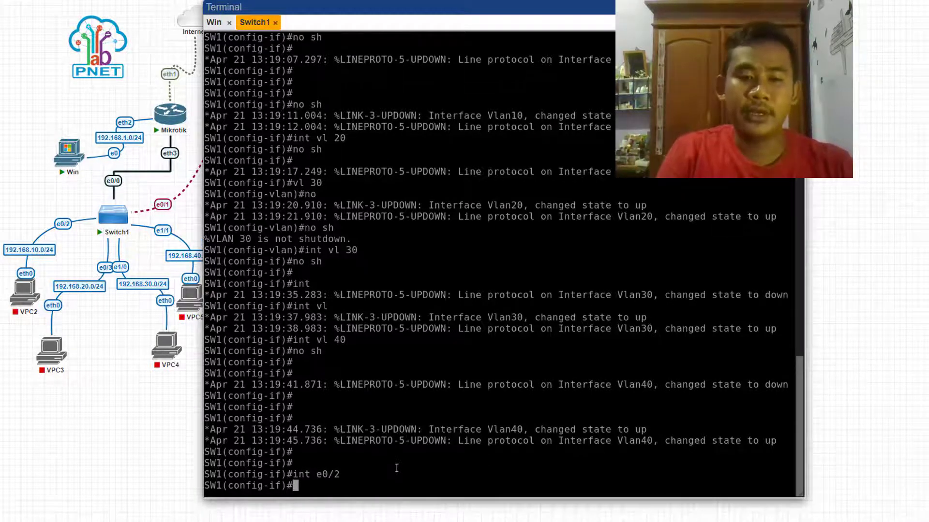
pyautogui.write('swi ')
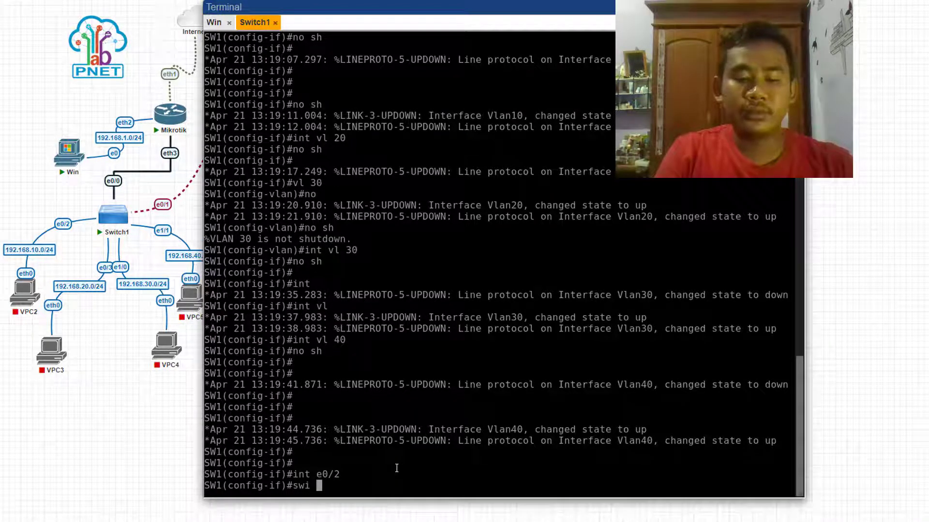
pyautogui.write('mo acc')
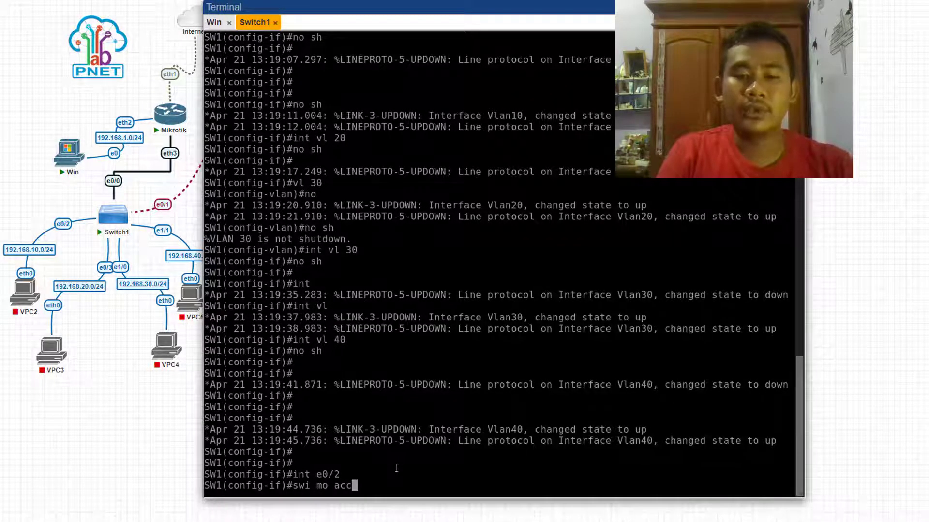
pyautogui.press('Return')
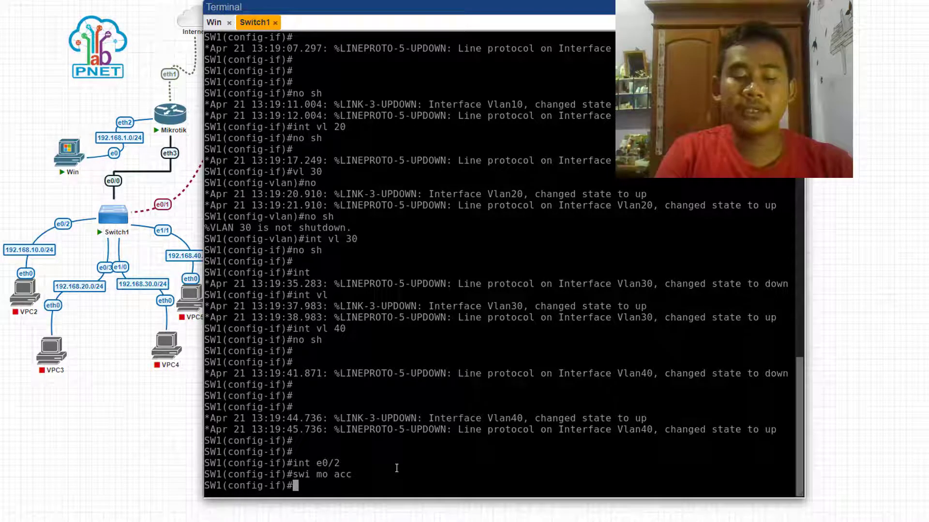
pyautogui.write('swi ')
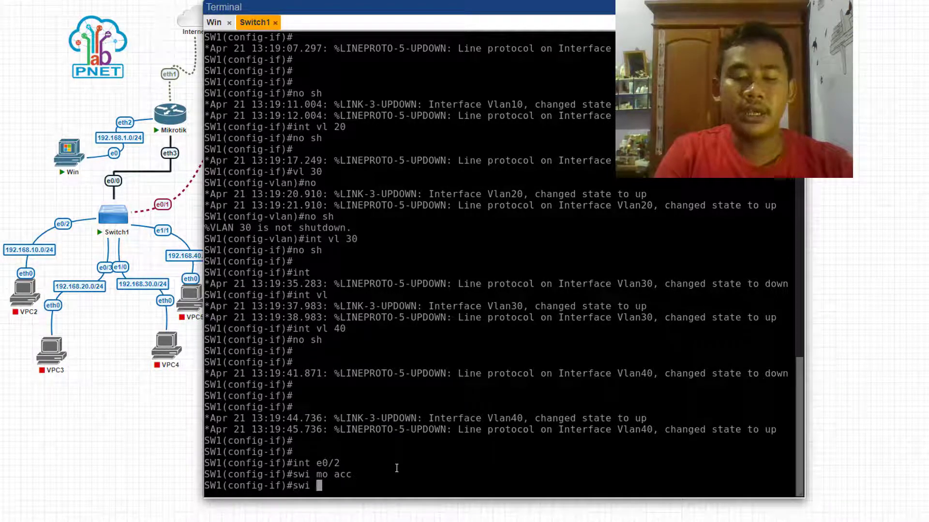
pyautogui.write('acc vl ')
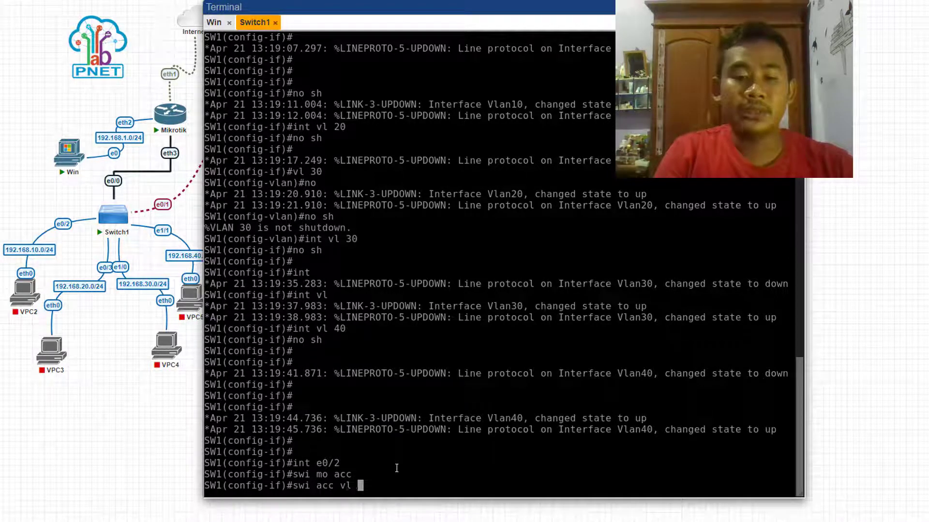
pyautogui.write('10')
pyautogui.press('Return')
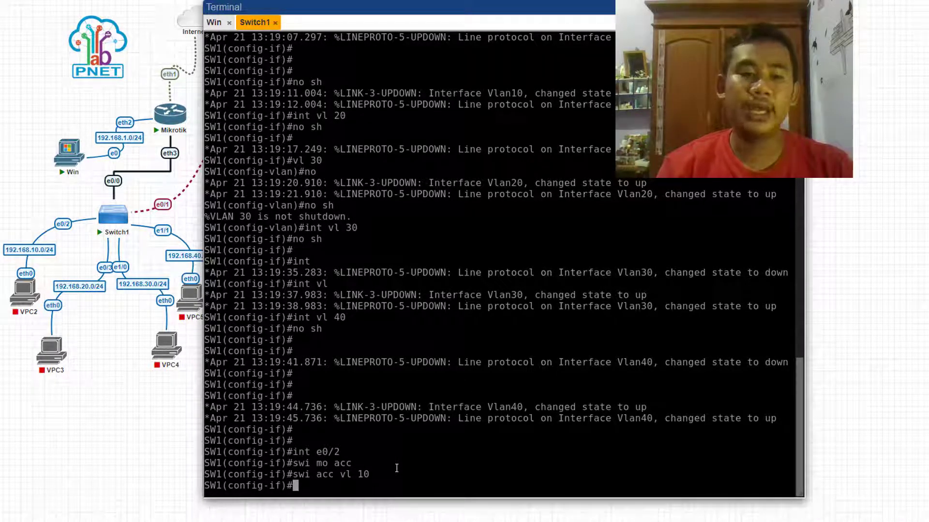
# - Configure interface e0/3 as an access port in VLAN 20 with "swi mo acc" and "swi acc vl 20"
pyautogui.write('int e0/2')
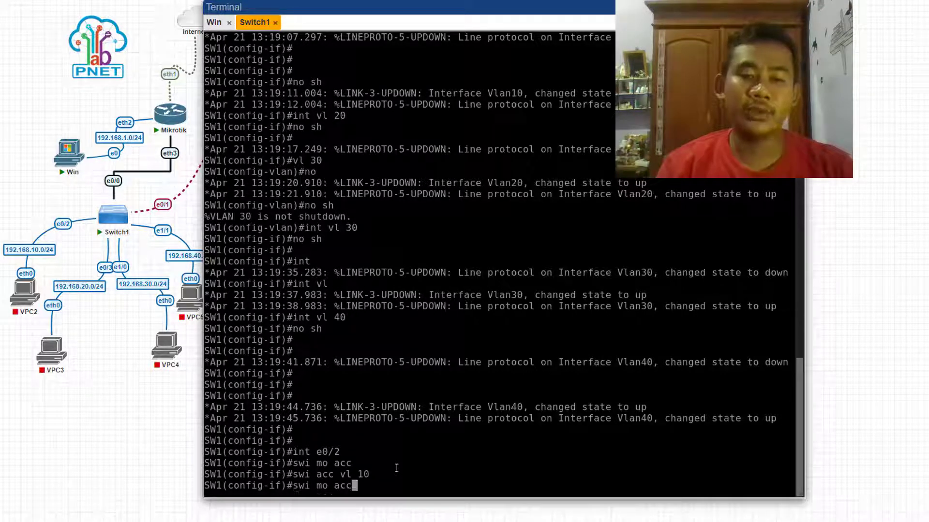
pyautogui.press('BackSpace')
pyautogui.write('3')
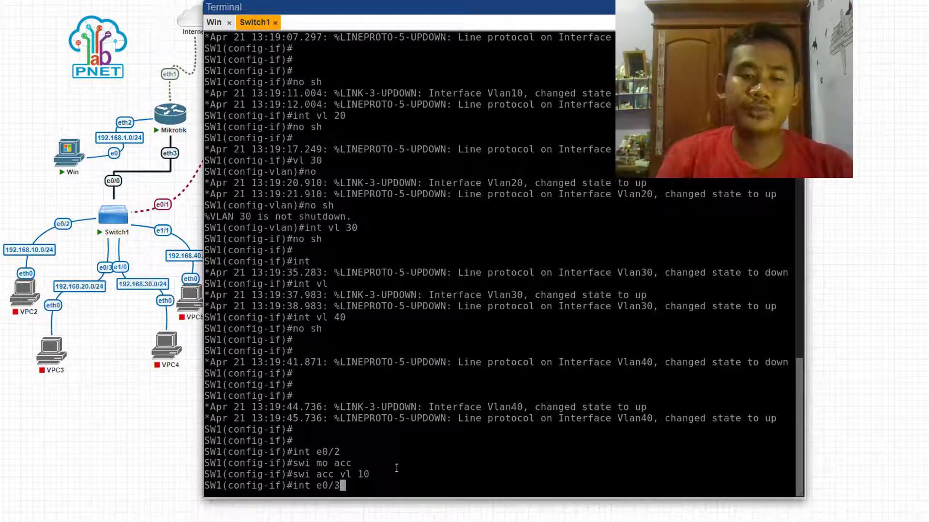
pyautogui.press('Return')
pyautogui.press('Up')
pyautogui.press('Up')
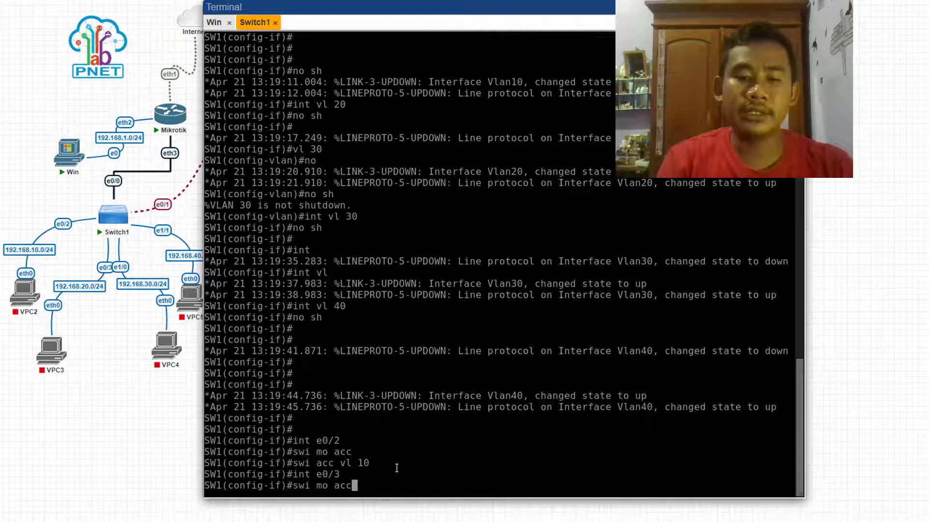
pyautogui.press('Return')
pyautogui.press('Up')
pyautogui.press('Up')
pyautogui.press('Up')
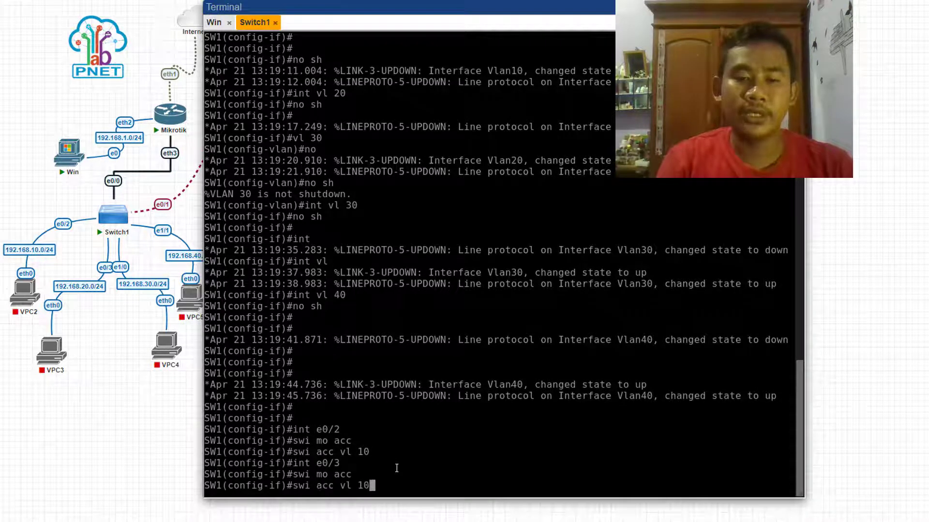
pyautogui.press('Left')
pyautogui.press('BackSpace')
pyautogui.write('2')
pyautogui.press('Return')
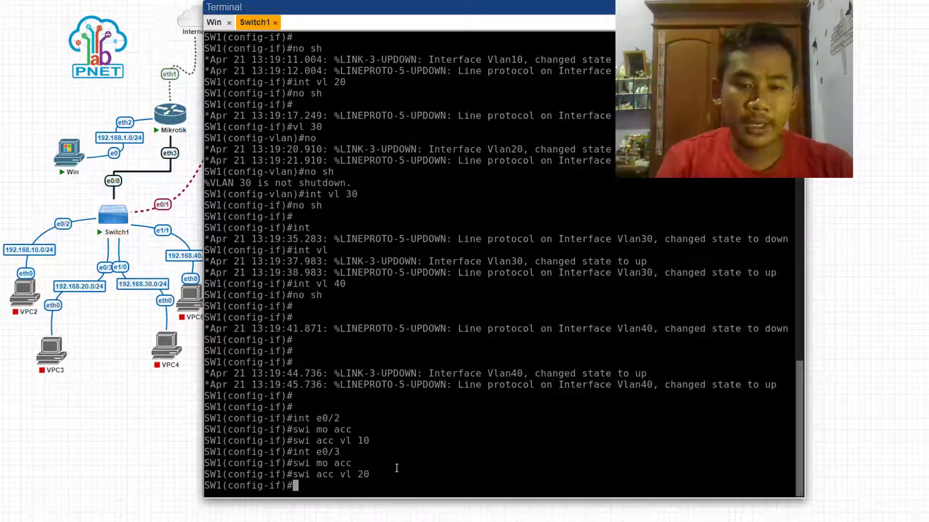
# - Enter configuration of interface e1/0 with "int e1/0" and set it to access mode with "swi mo acc"
pyautogui.press('Up')
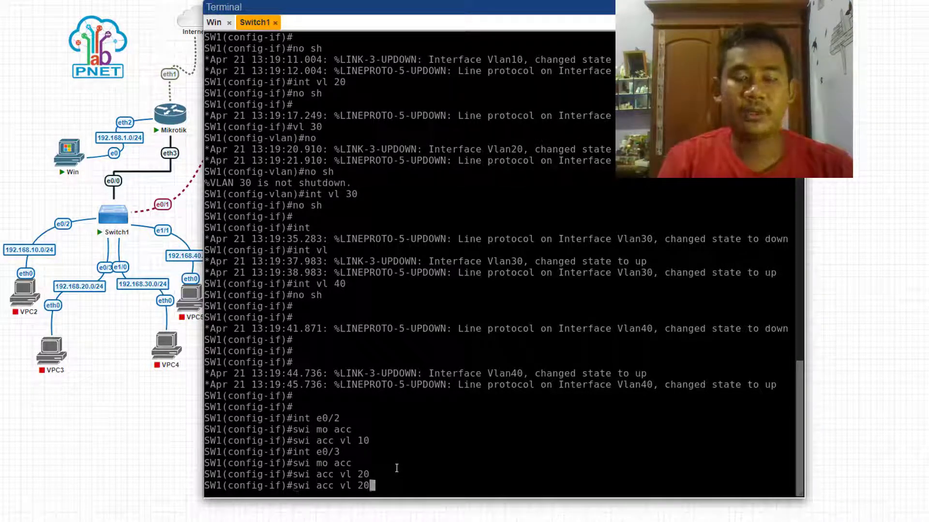
pyautogui.press('Up')
pyautogui.press('Up')
pyautogui.press('BackSpace')
pyautogui.press('BackSpace')
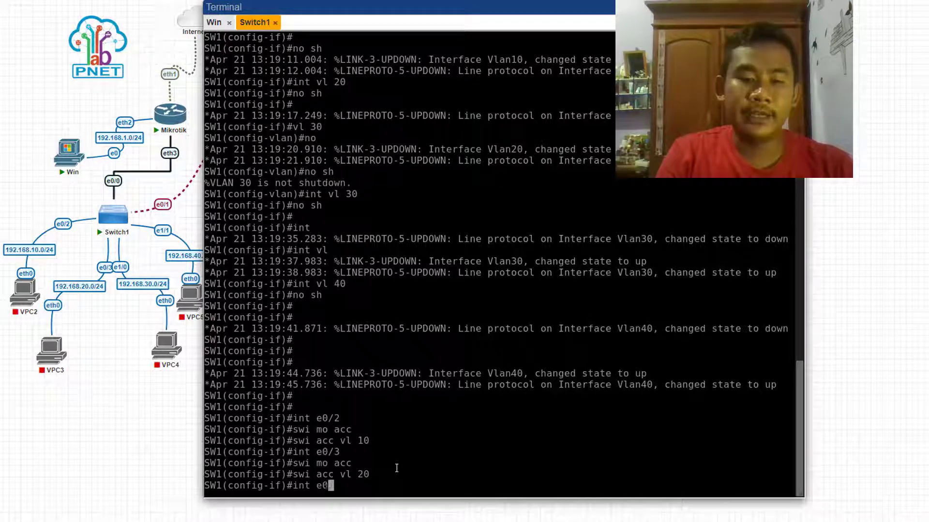
pyautogui.press('BackSpace')
pyautogui.write('1/0')
pyautogui.press('Return')
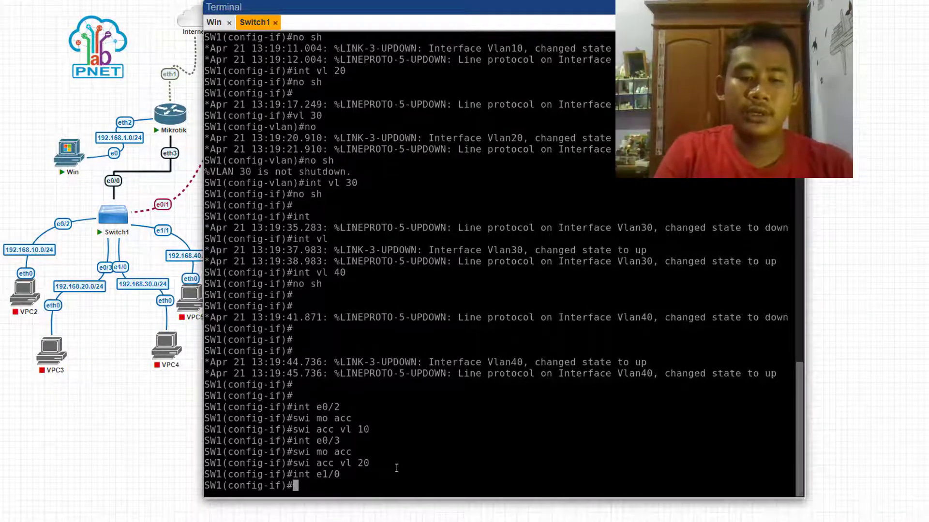
pyautogui.press('Up')
pyautogui.press('Up')
pyautogui.press('Up')
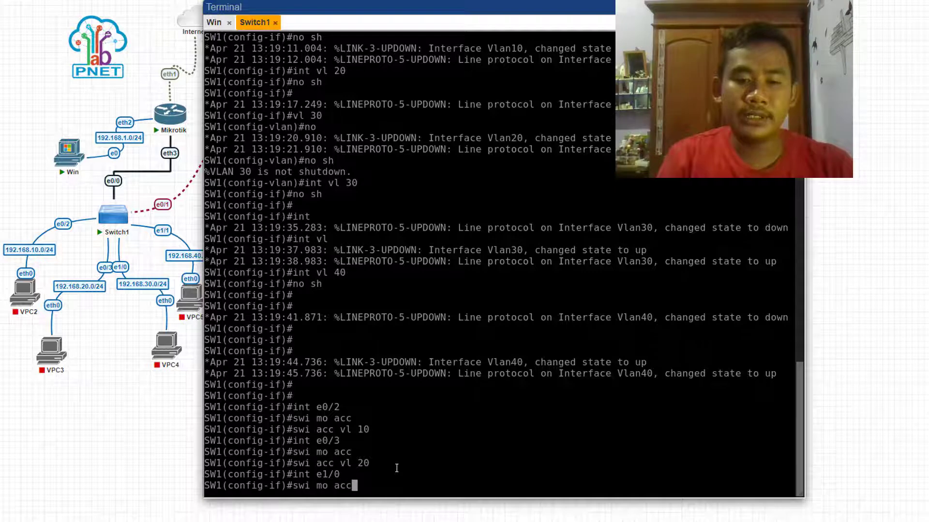
pyautogui.press('Return')
# - Assign interface e1/0 to VLAN 30 with "swi acc vl 30"
pyautogui.press('Up')
pyautogui.press('Up')
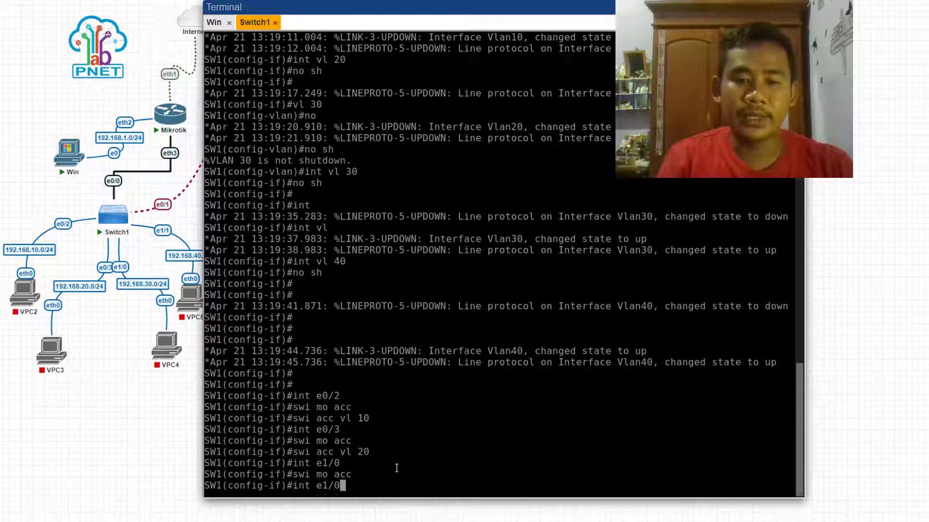
pyautogui.press('Up')
pyautogui.press('Left')
pyautogui.press('BackSpace')
pyautogui.write('3')
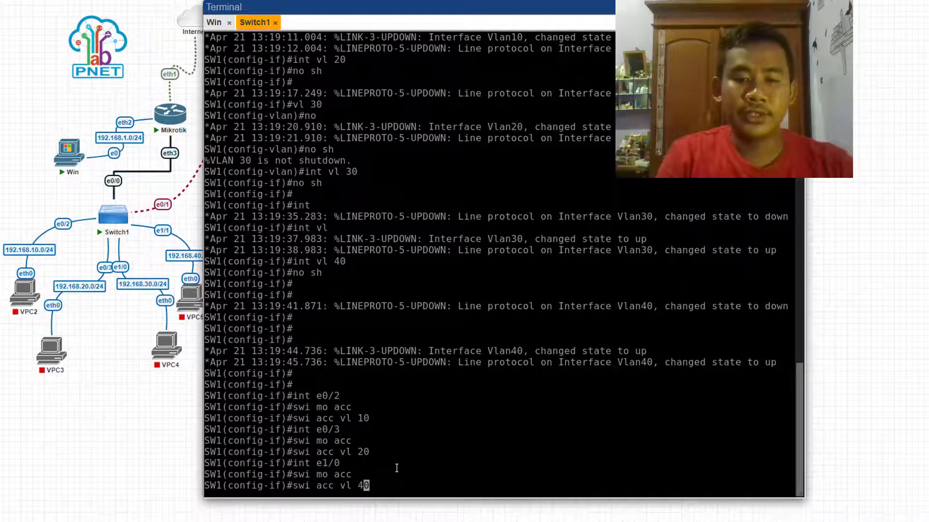
pyautogui.press('Return')
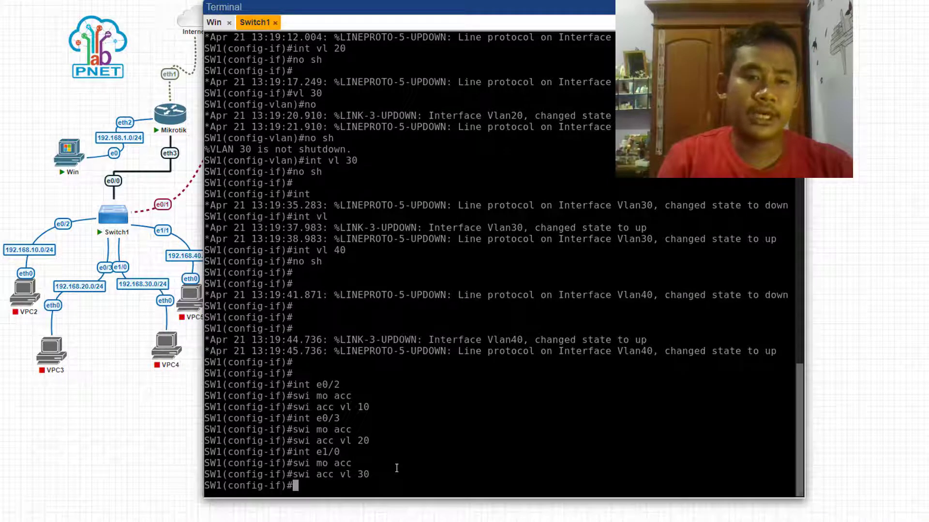
# - Enter configuration of interface e1/1 with "int e1/1" and set it to access mode with "swi mo acc"
pyautogui.press('Up')
pyautogui.press('Up')
pyautogui.press('Up')
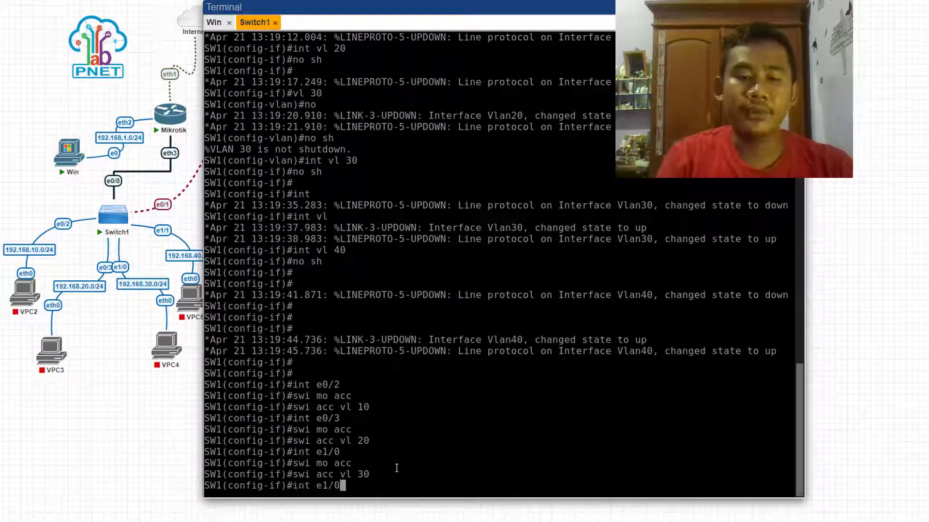
pyautogui.press('BackSpace')
pyautogui.write('1')
pyautogui.press('Return')
pyautogui.press('Up')
pyautogui.press('Up')
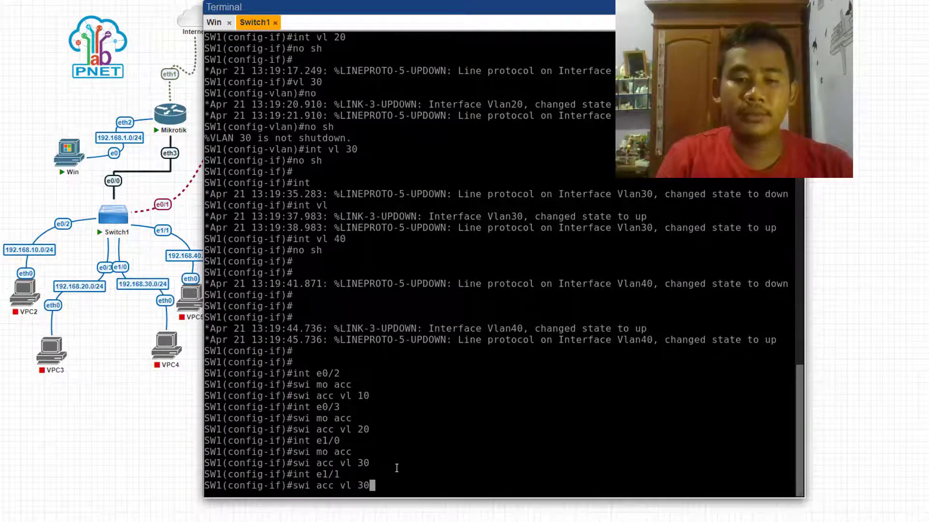
pyautogui.press('Up')
pyautogui.press('Return')
# - Assign interface e1/1 to VLAN 40 with "swi acc vl 40"
pyautogui.press('Up')
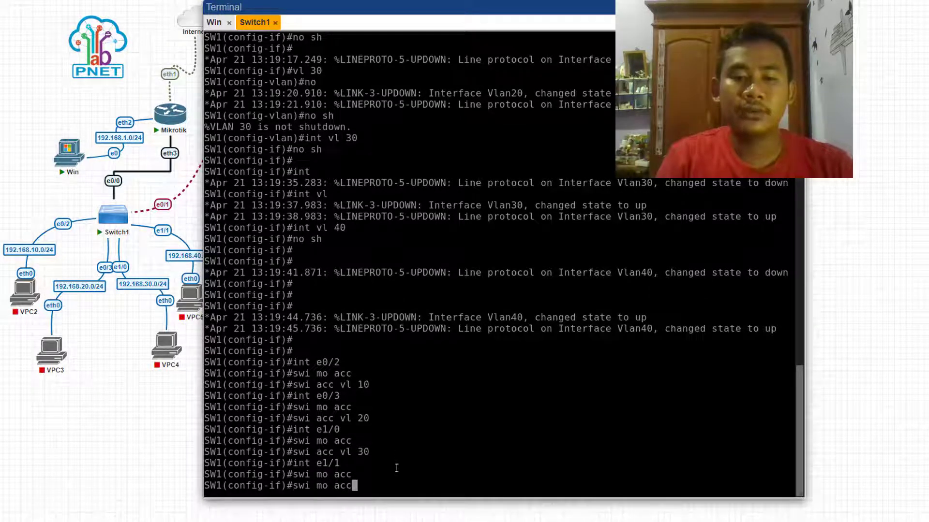
pyautogui.press('Up')
pyautogui.press('Up')
pyautogui.press('BackSpace')
pyautogui.press('BackSpace')
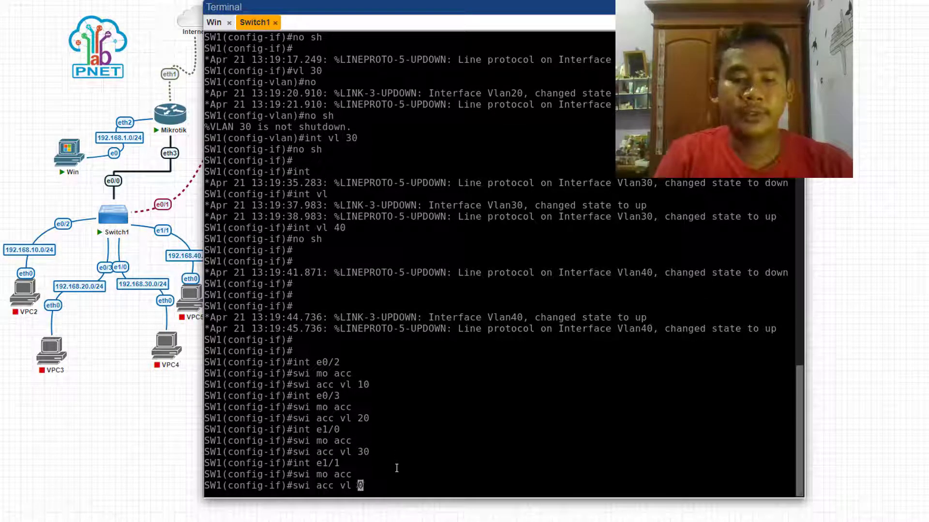
pyautogui.write('40')
pyautogui.press('Return')
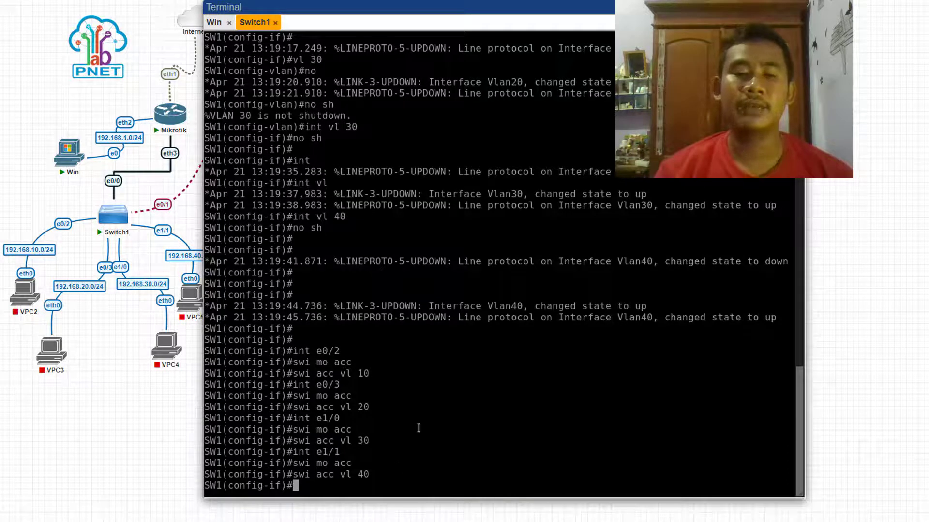
pyautogui.press('Return')
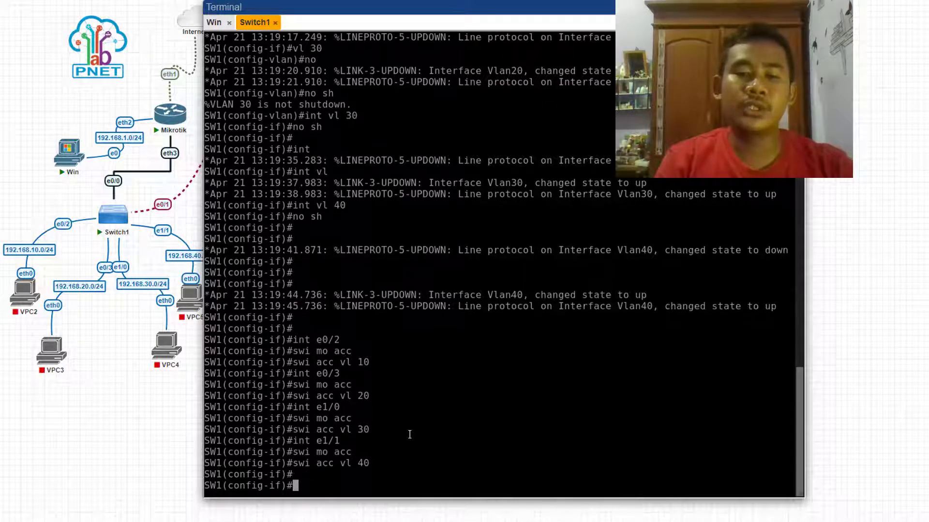
pyautogui.press('Return')
pyautogui.press('Return')
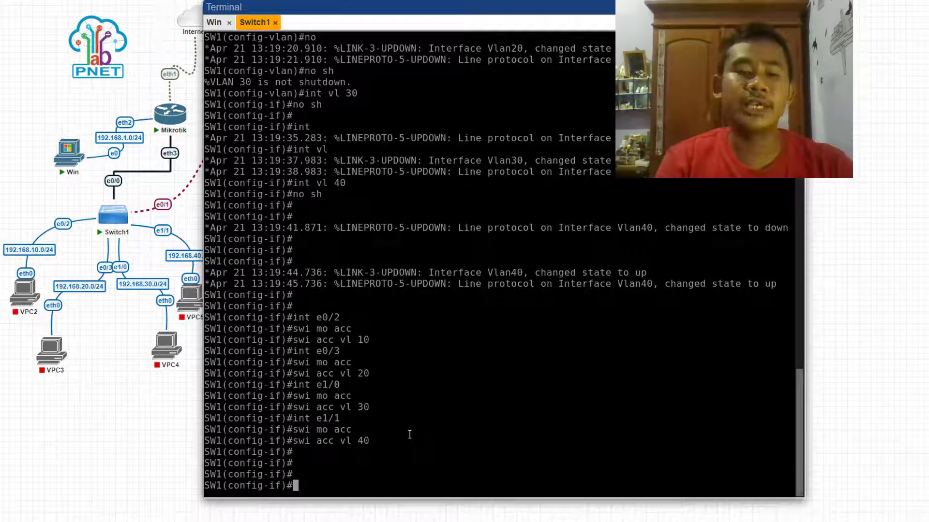
# - Save Switch1's running configuration with "do wr"
pyautogui.write('do ')
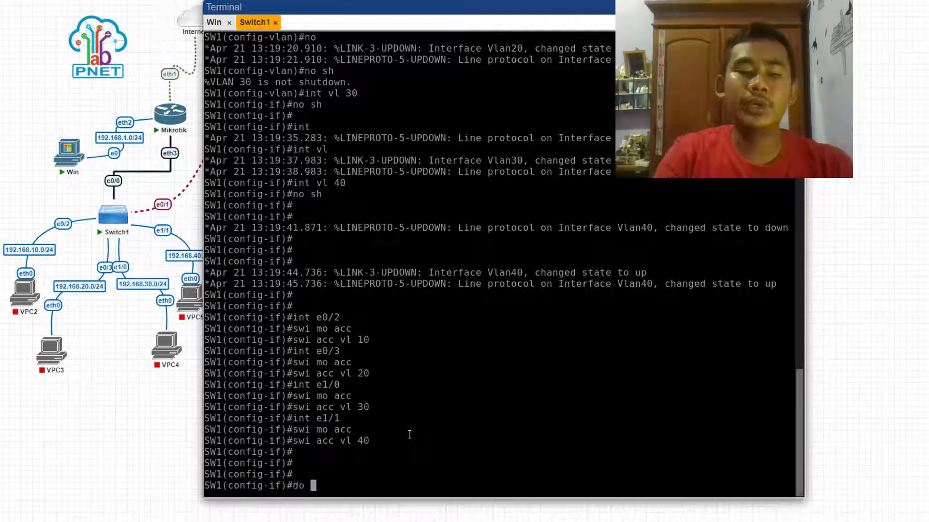
pyautogui.write('wr')
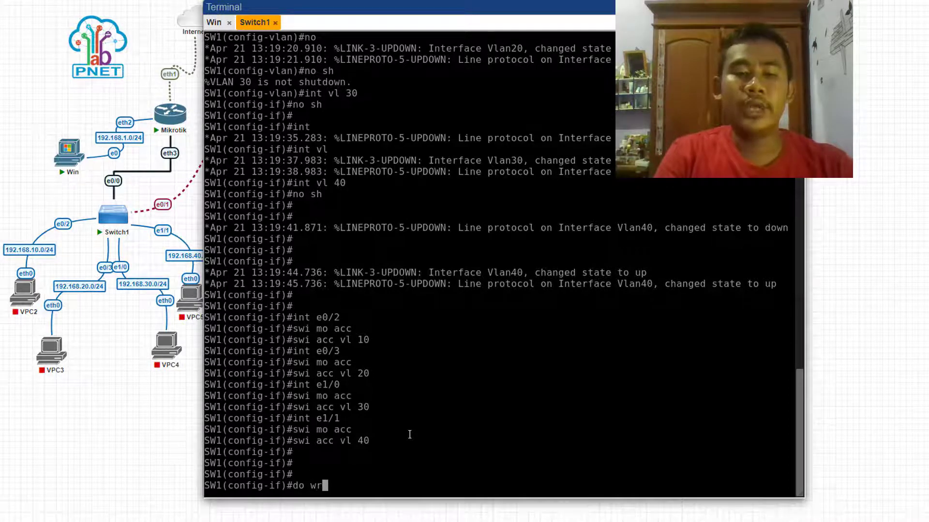
pyautogui.press('Return')
pyautogui.press('Return')
pyautogui.press('Return')
pyautogui.press('Return')
pyautogui.press('Return')
pyautogui.press('Return')
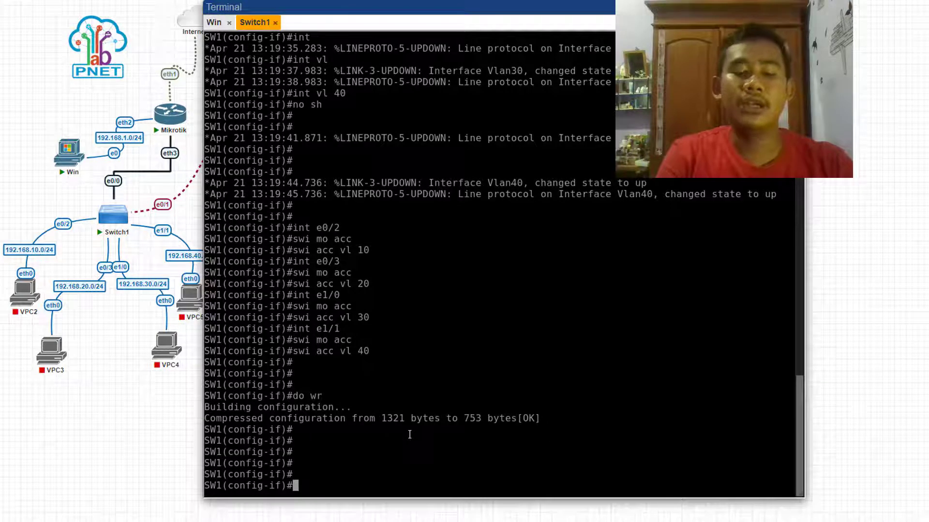
# - Check Switch1's VLANs and their port assignments with "do sh vl br"
pyautogui.write('do ')
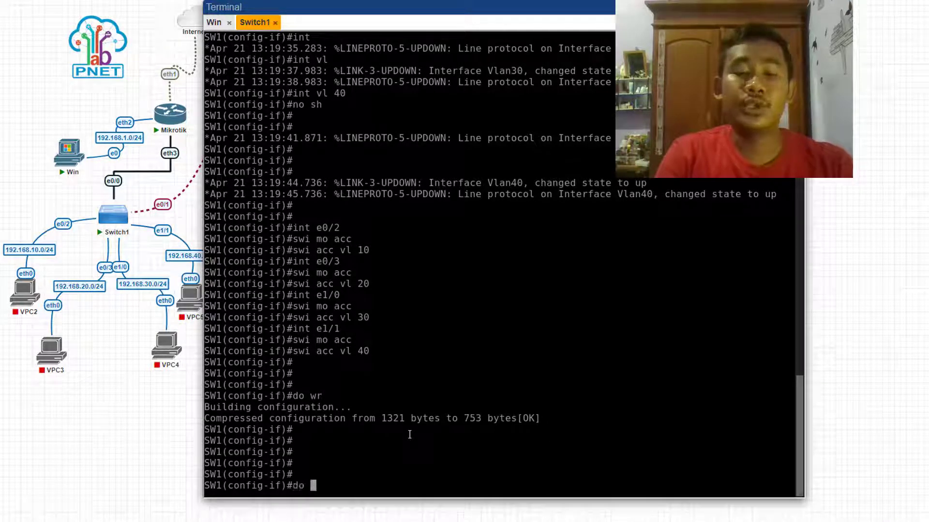
pyautogui.write('sh vl br')
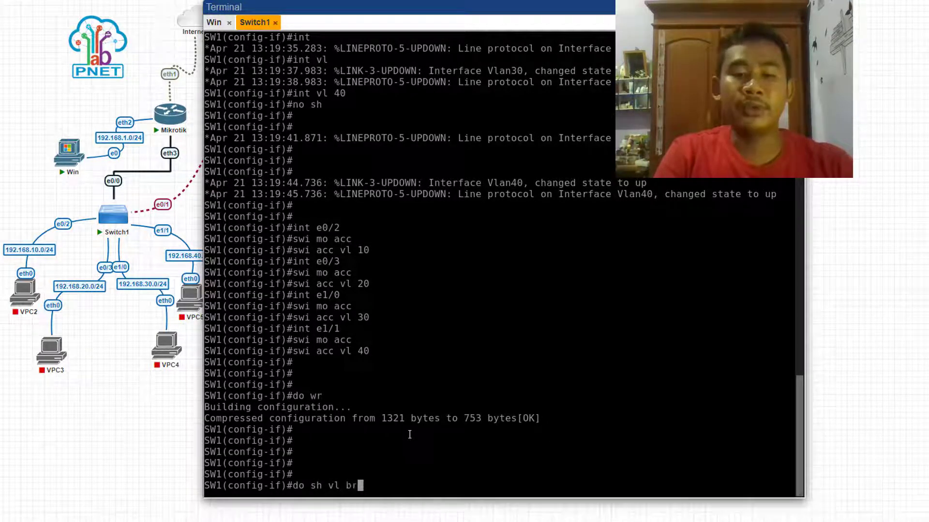
pyautogui.press('Return')
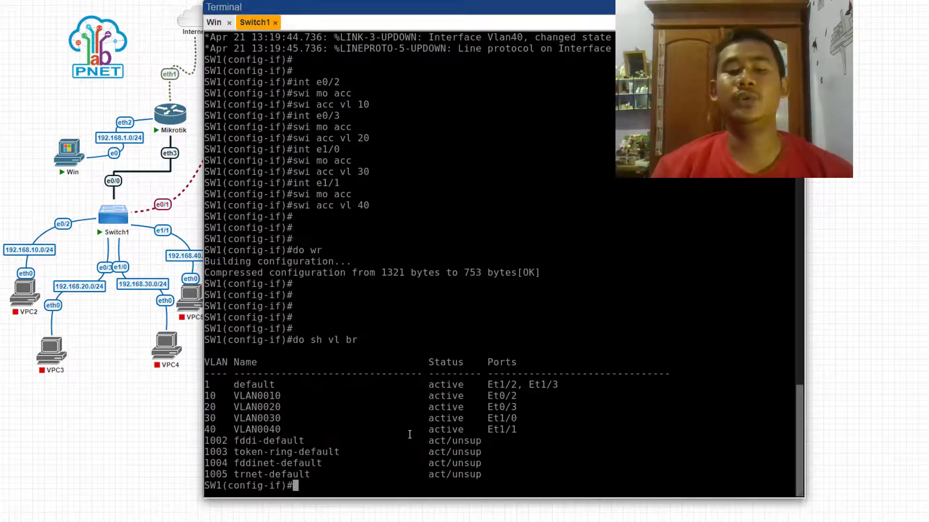
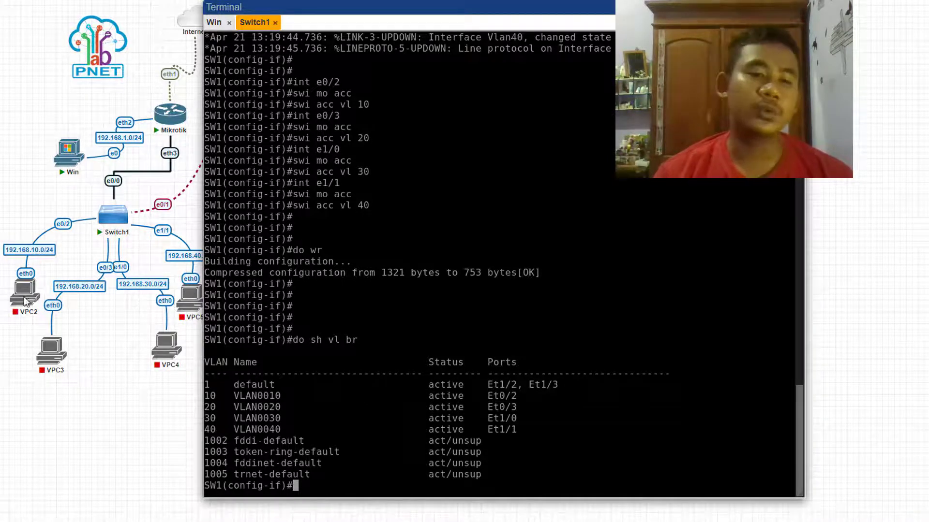
# - Start the nodes VPC2, VPC3, VPC4 and VPC5 in the topology
pyautogui.moveTo(21, 295)
pyautogui.click(16, 273)
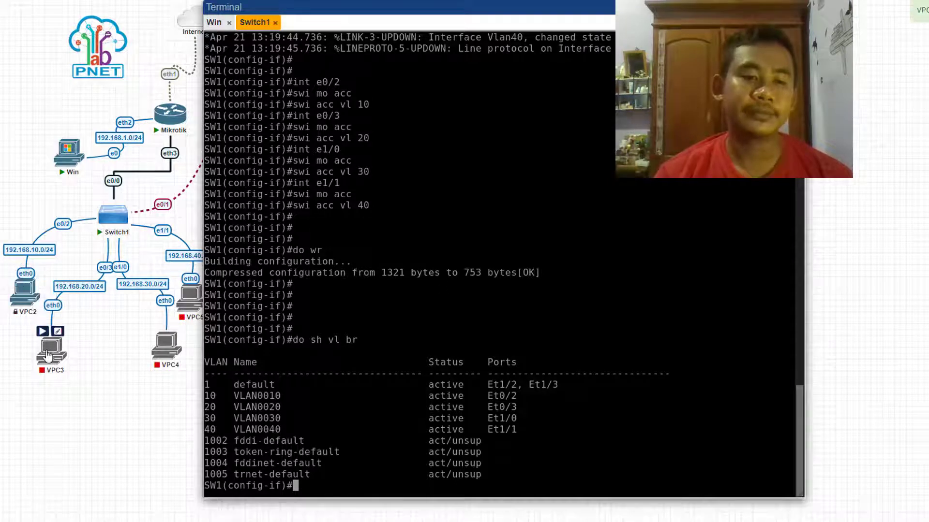
pyautogui.click(42, 332)
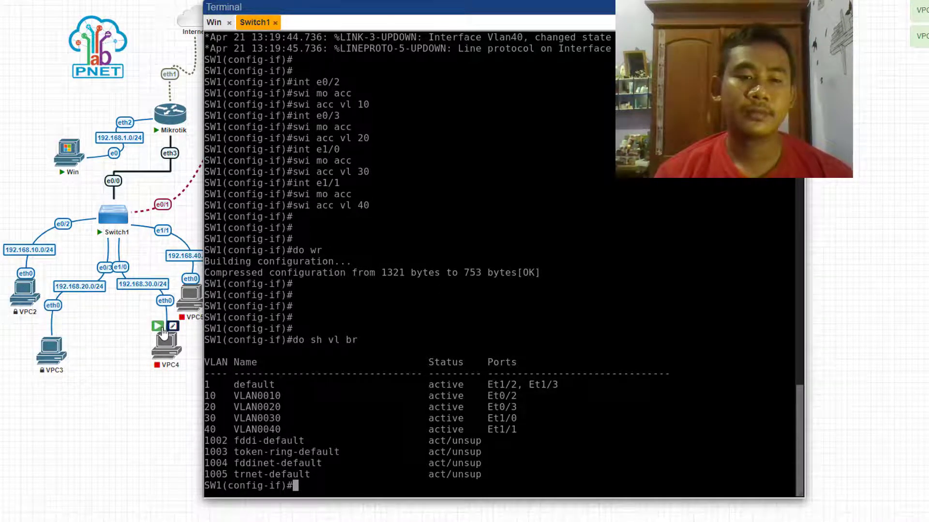
pyautogui.click(182, 278)
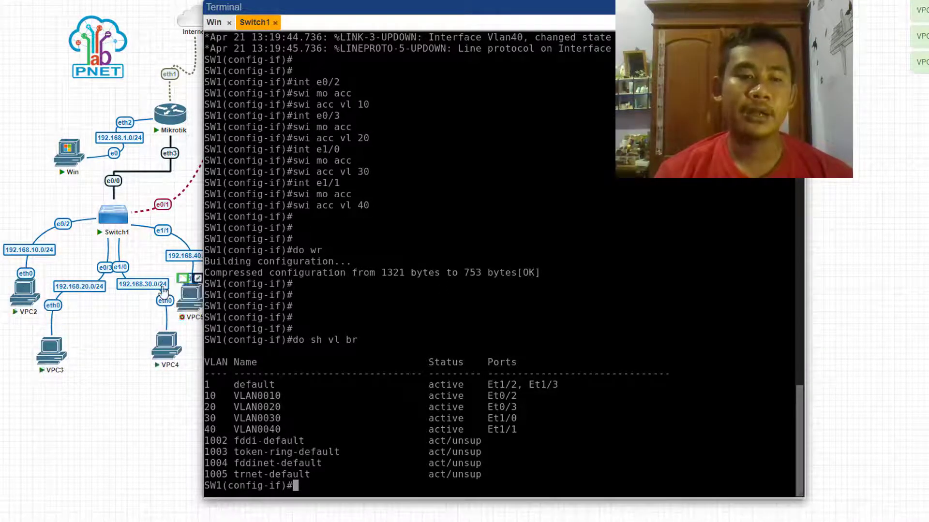
# - Open the consoles of VPC2, VPC3, VPC4 and VPC5
pyautogui.click(21, 295)
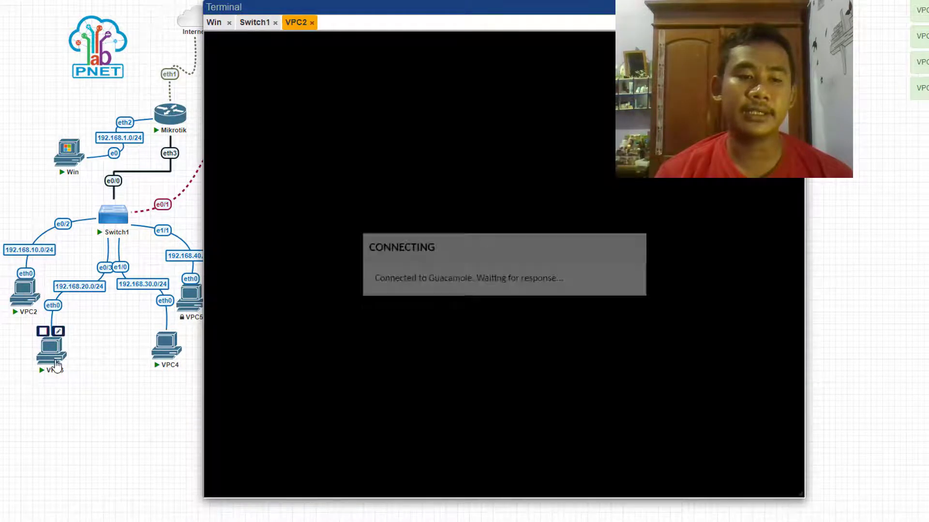
pyautogui.click(51, 350)
pyautogui.click(173, 348)
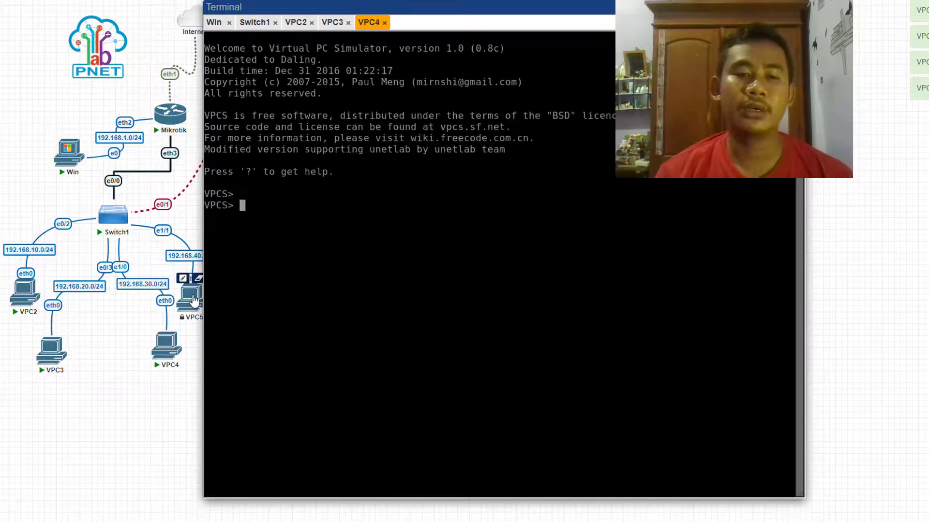
pyautogui.click(182, 278)
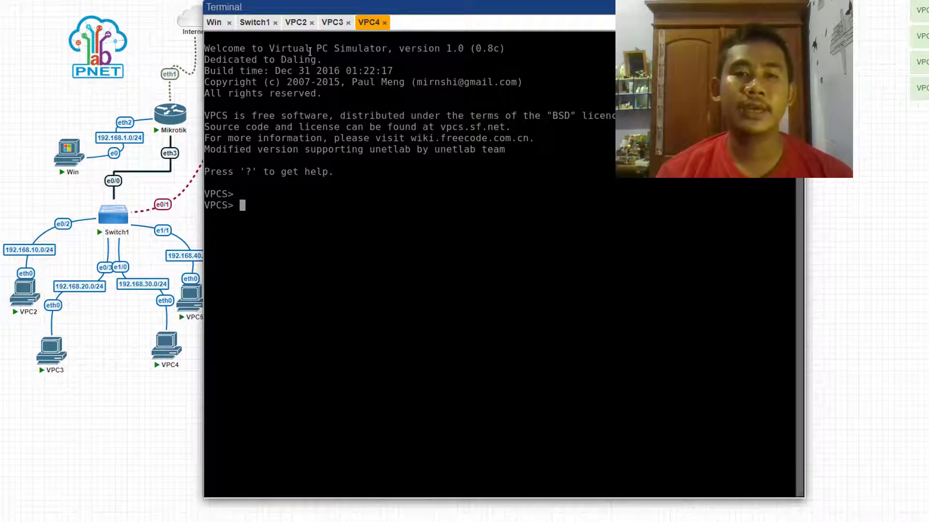
pyautogui.click(190, 296)
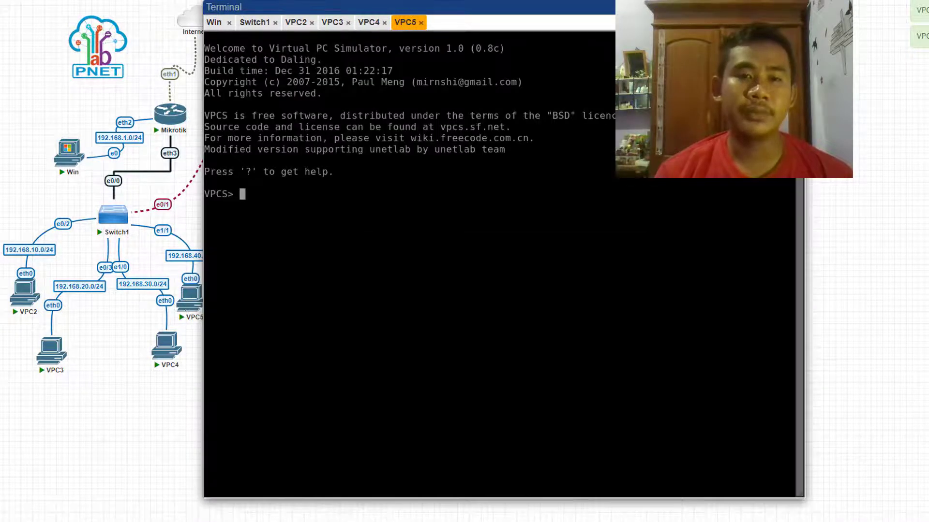
# - Request an IP address by DHCP on VPC2 with "ip dhcp"
pyautogui.click(296, 22)
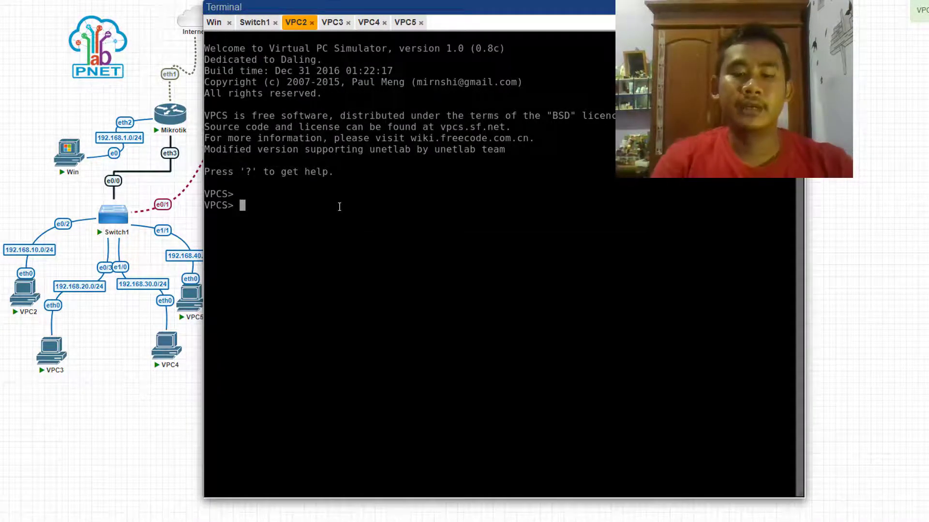
pyautogui.write('ip dhcp')
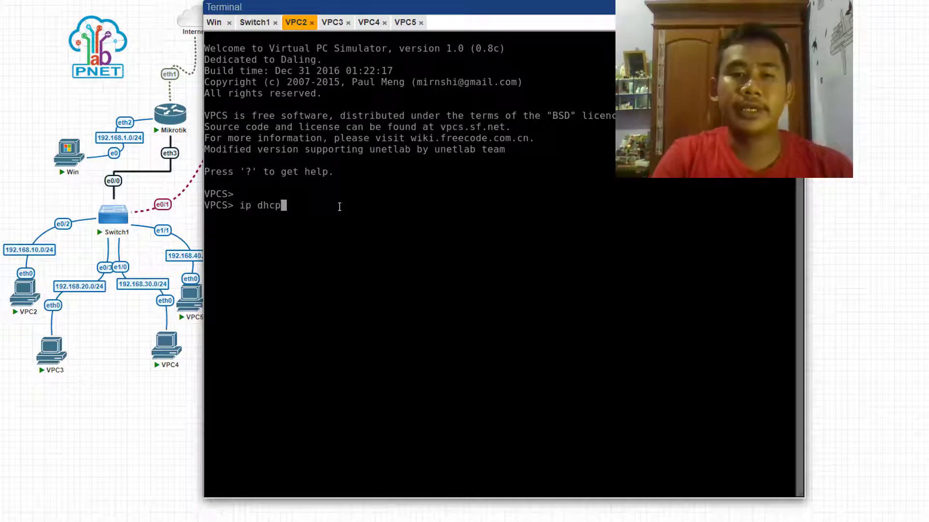
pyautogui.press('Return')
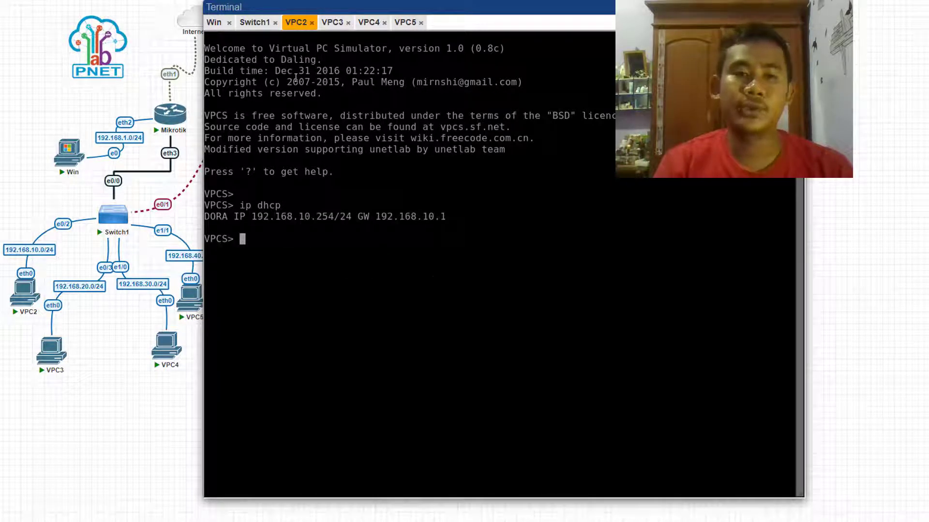
# - Request an IP address by DHCP on VPC3 with "ip dhcp"
pyautogui.click(333, 23)
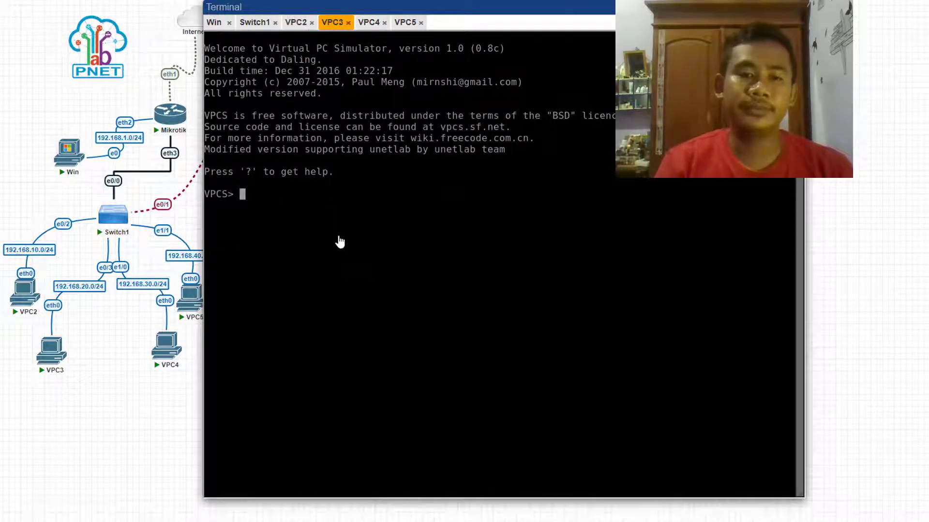
pyautogui.write('ip d')
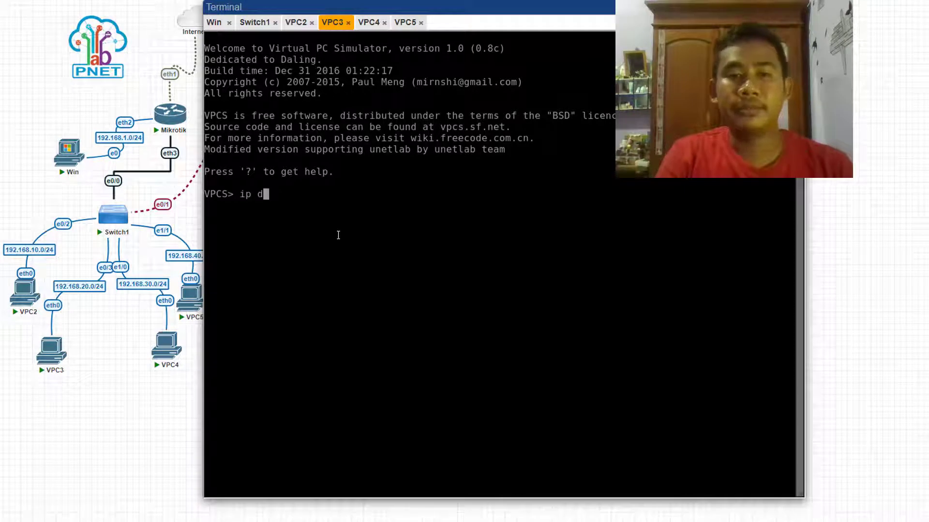
pyautogui.write('hcpp')
pyautogui.press('Return')
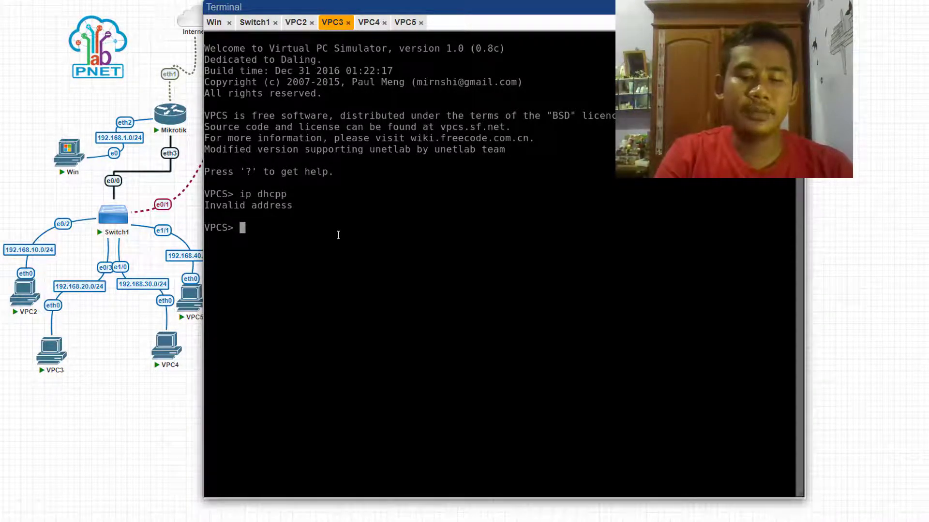
pyautogui.write('ipd')
pyautogui.press('BackSpace')
pyautogui.write('dhcp')
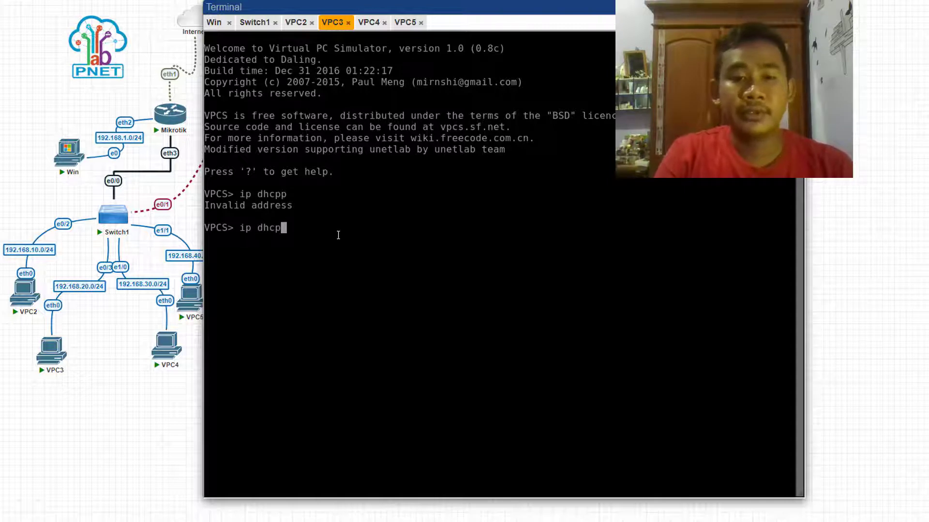
pyautogui.press('Return')
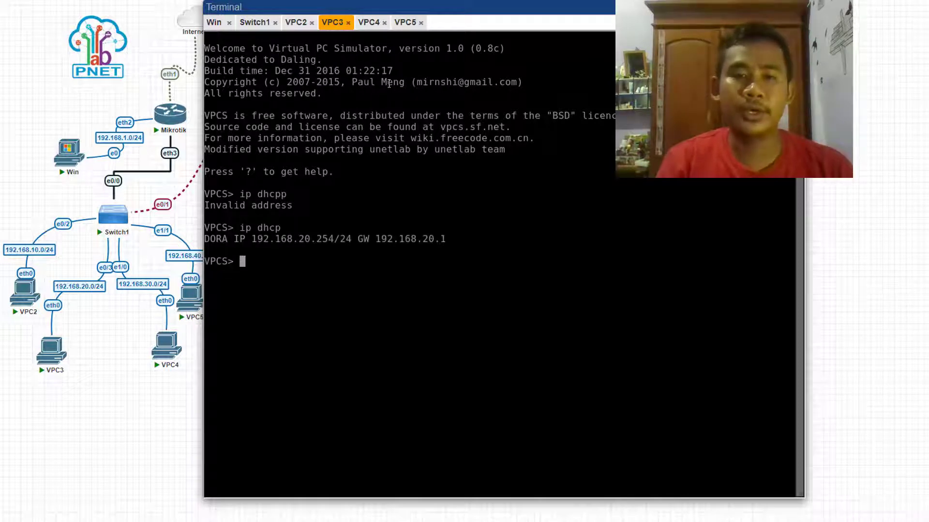
# - Request an IP address by DHCP on VPC4 with "ip dhcp"
pyautogui.click(370, 22)
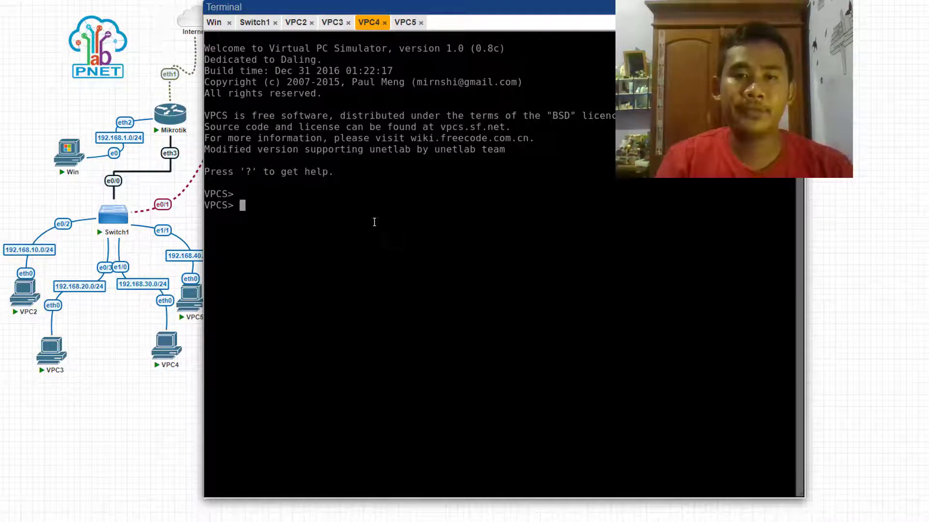
pyautogui.write('ip dhcp')
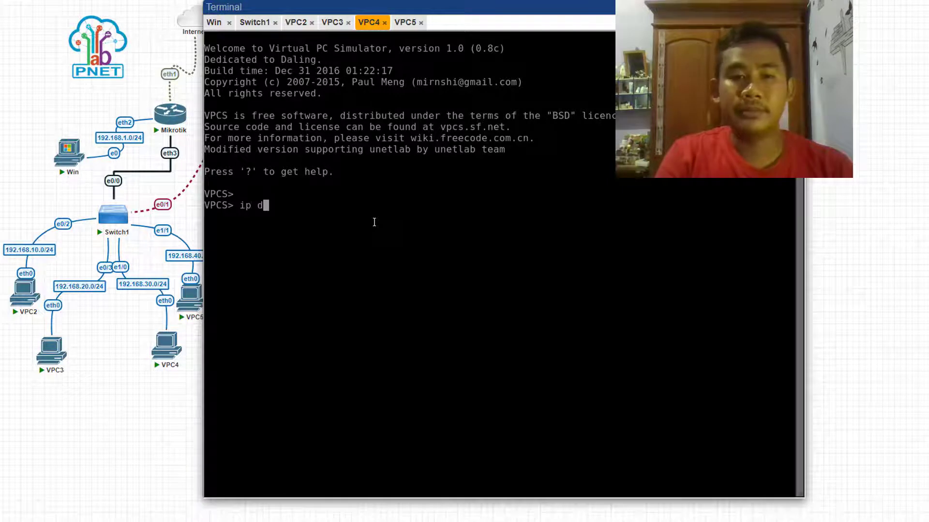
pyautogui.press('Return')
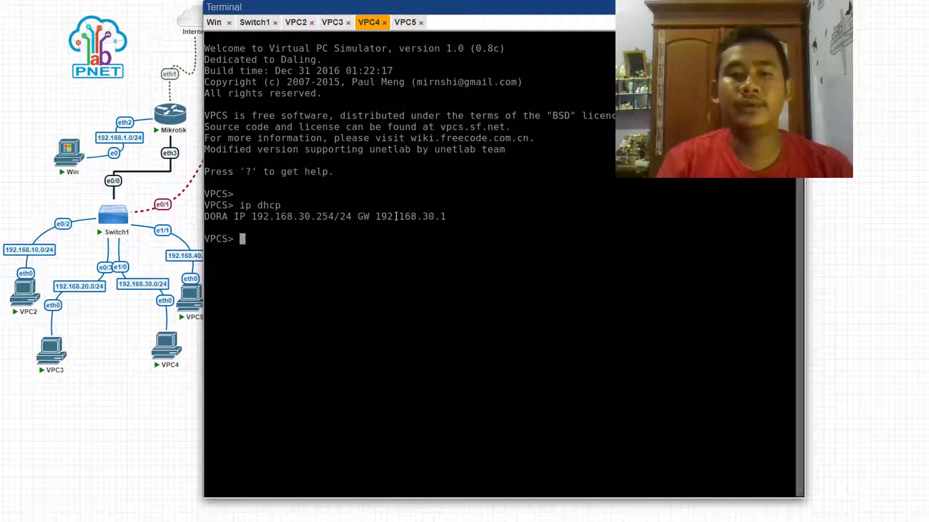
# - Request an IP address by DHCP on VPC5 with "ip dhcp"
pyautogui.click(405, 22)
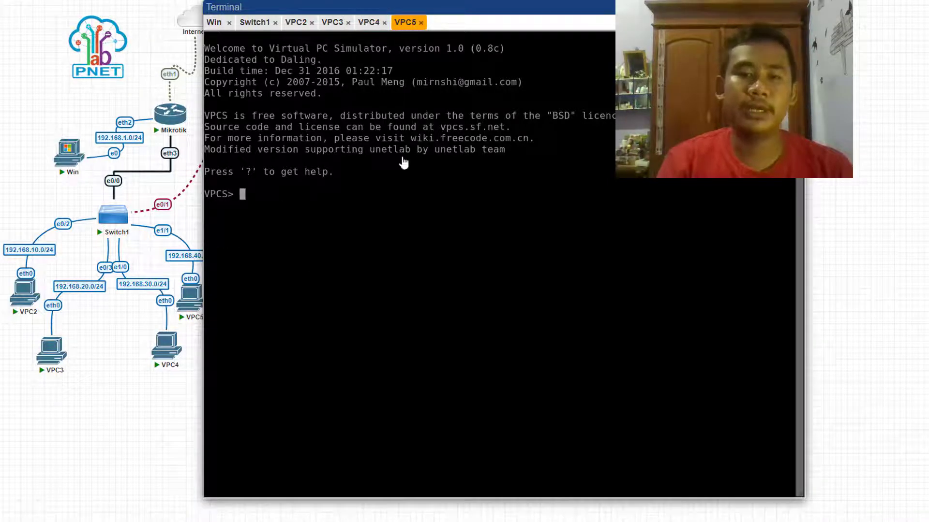
pyautogui.write('ip dhcp')
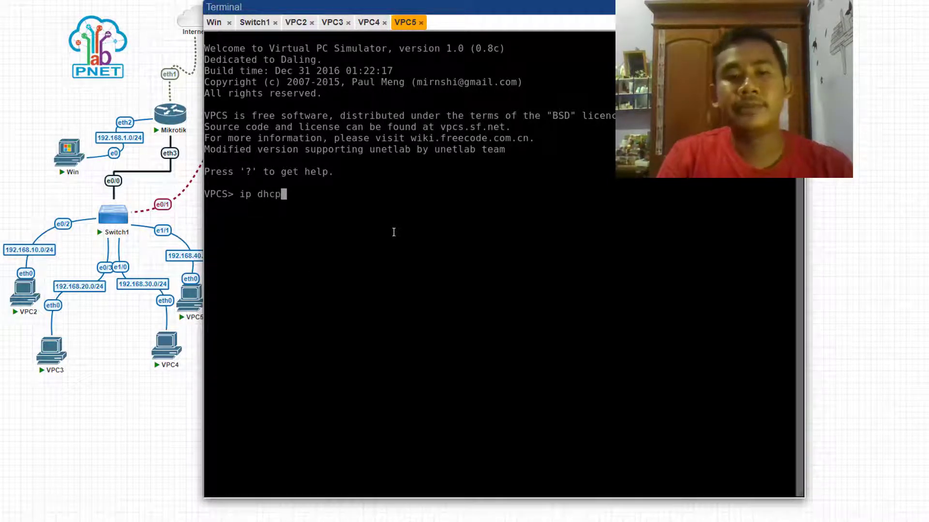
pyautogui.press('Return')
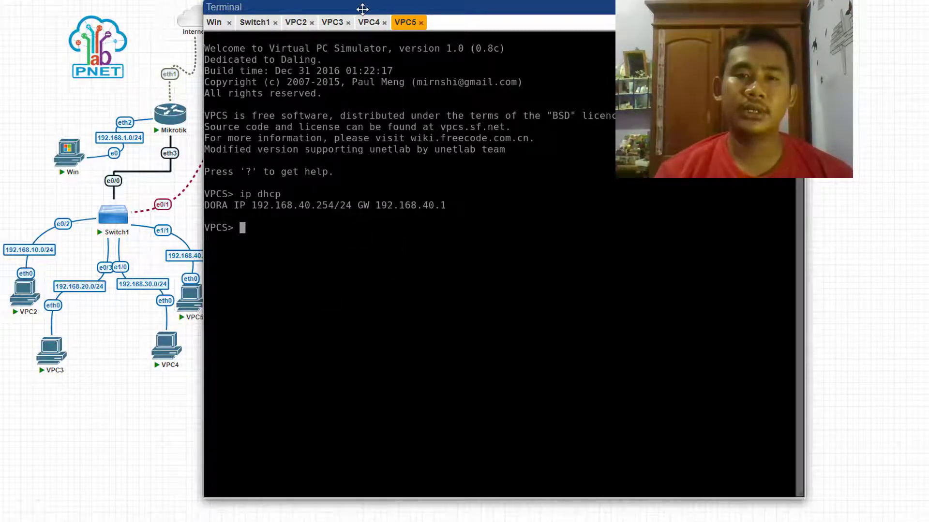
# - Move the terminal clear of Switch2, open Switch2's console and enter global configuration mode with "en" and "conf t"
pyautogui.moveTo(362, 9); pyautogui.dragTo(569, 1)
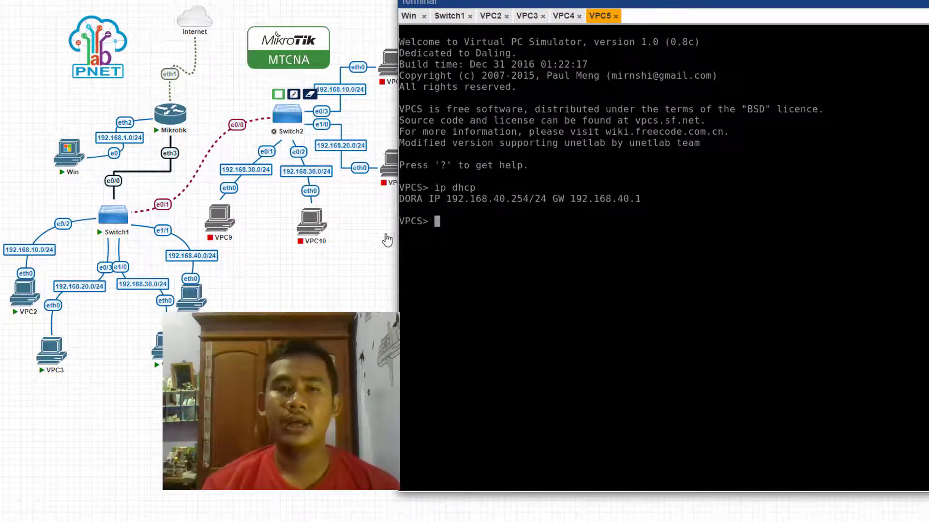
pyautogui.click(288, 126)
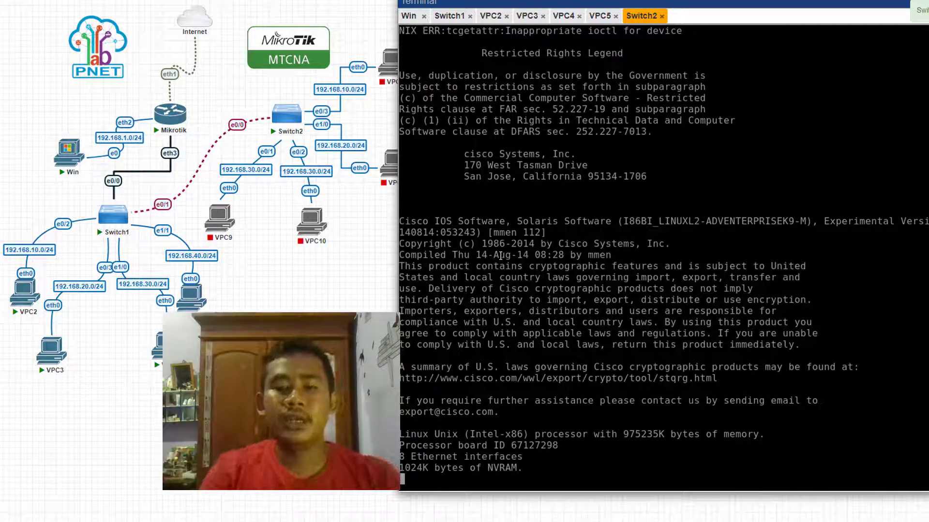
pyautogui.press('Return')
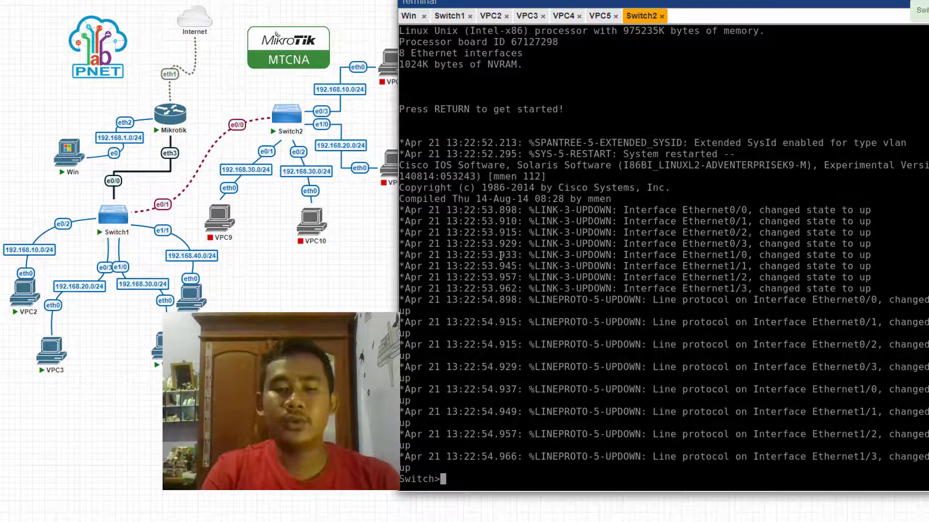
pyautogui.press('Return')
pyautogui.press('Return')
pyautogui.write('en')
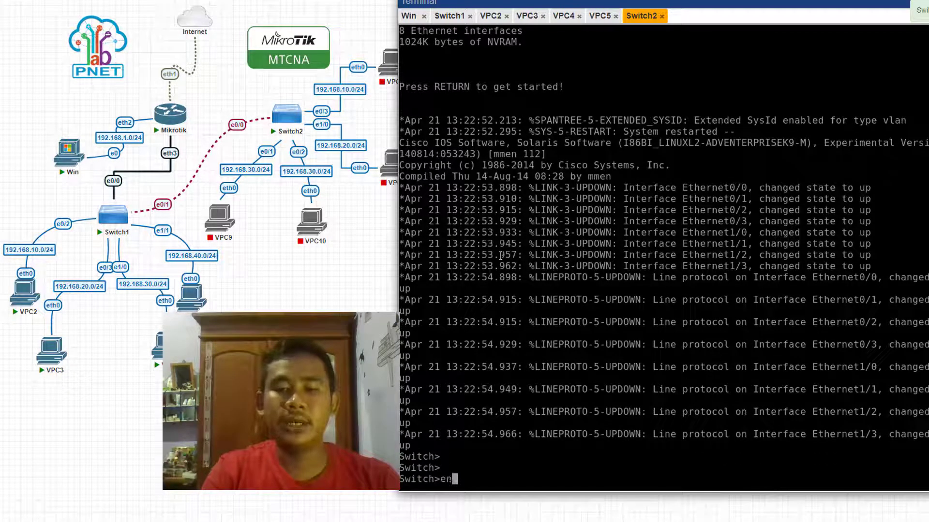
pyautogui.press('Return')
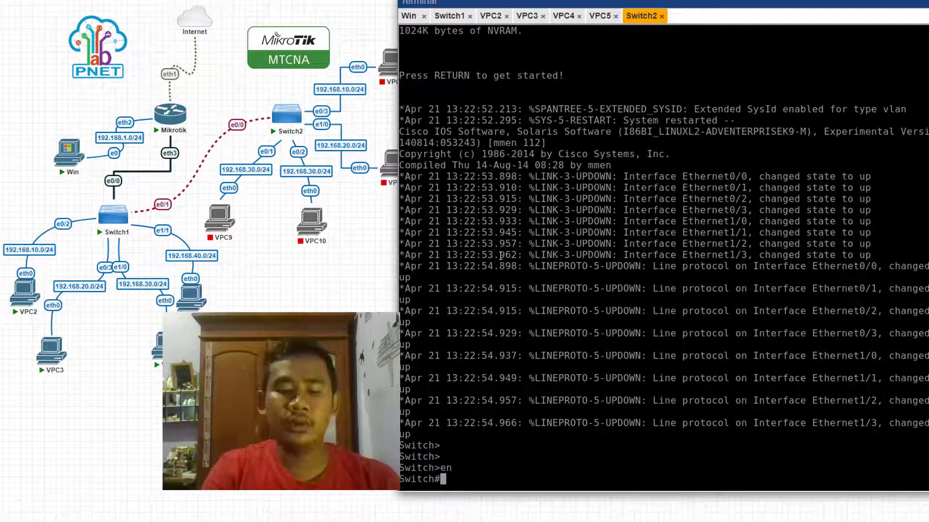
pyautogui.write('conf t')
pyautogui.press('Return')
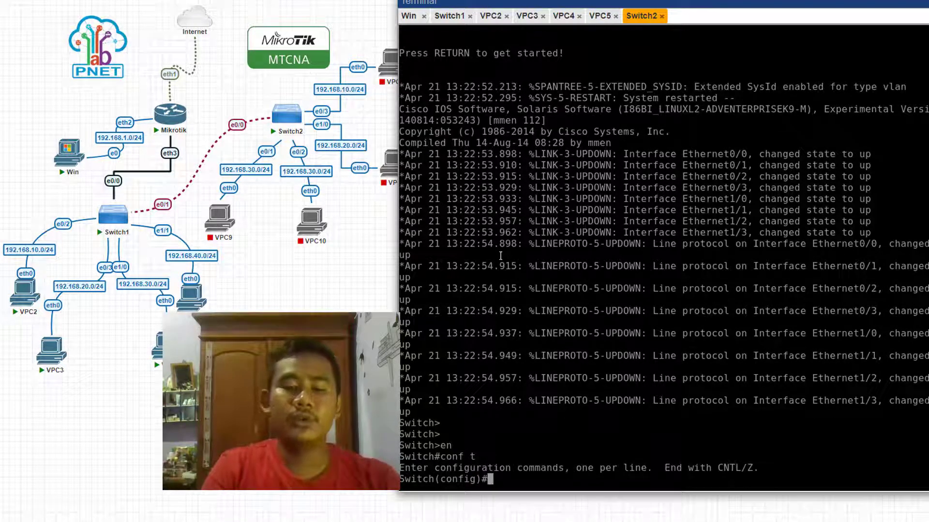
# - Set Switch2's hostname to SW2
pyautogui.write('hostname')
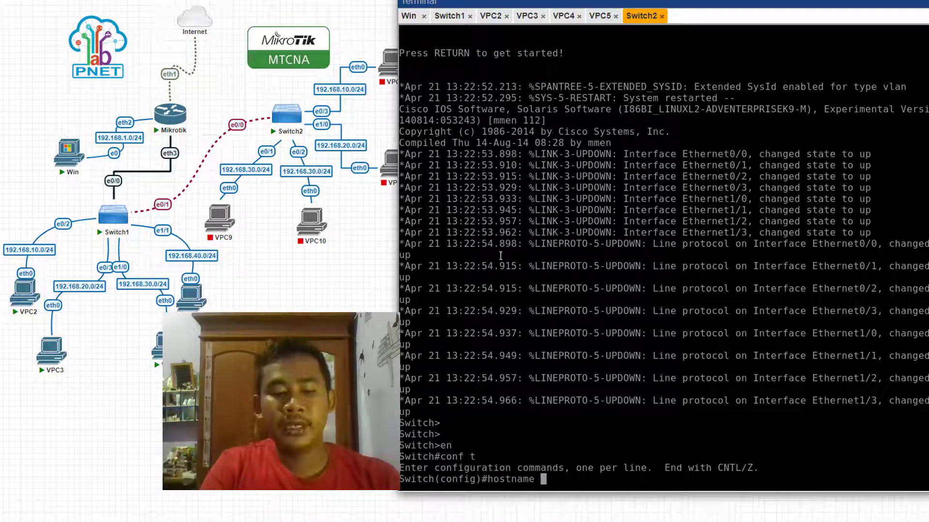
pyautogui.write(' SW2')
pyautogui.press('Return')
pyautogui.press('Return')
pyautogui.press('Return')
pyautogui.press('Return')
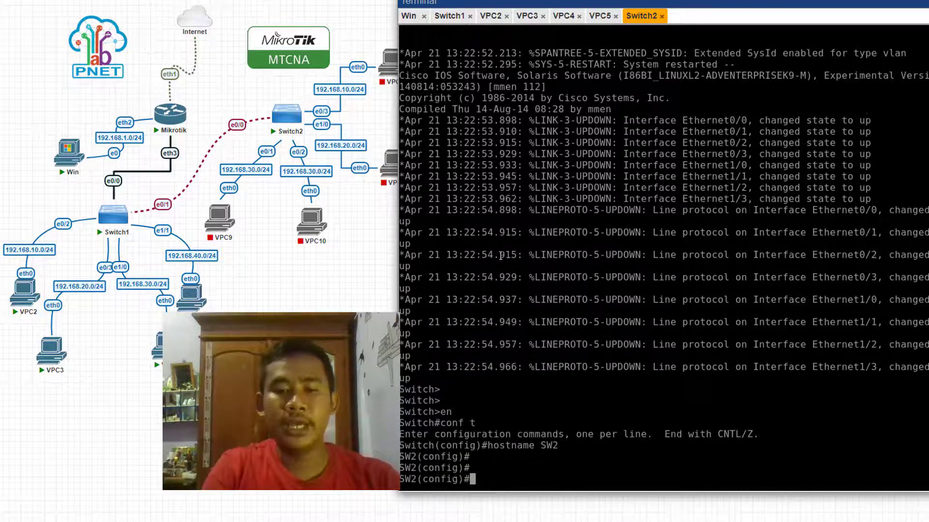
# - Configure interface e0/0 on SW2 as a dot1q trunk with "swi tr en do" and "swi mo tr"
pyautogui.moveTo(287, 130)
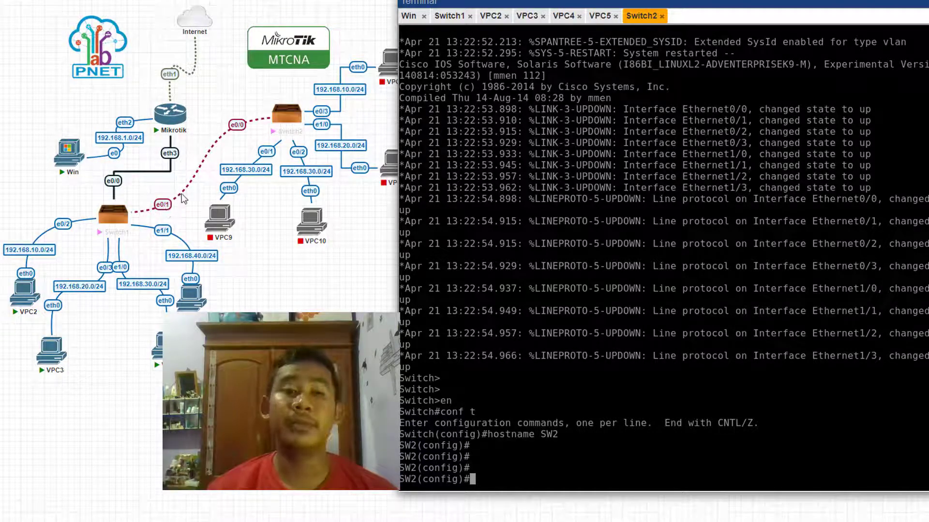
pyautogui.moveTo(128, 214)
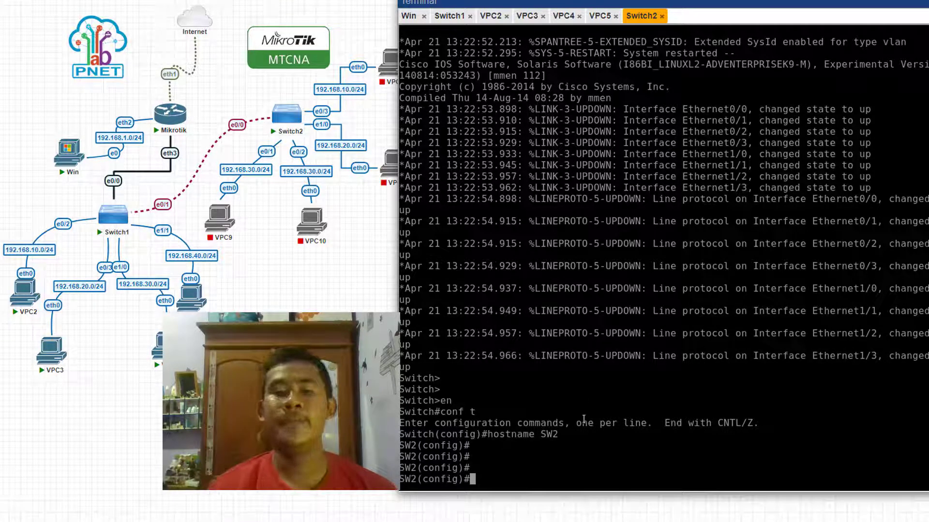
pyautogui.write('int e0/0')
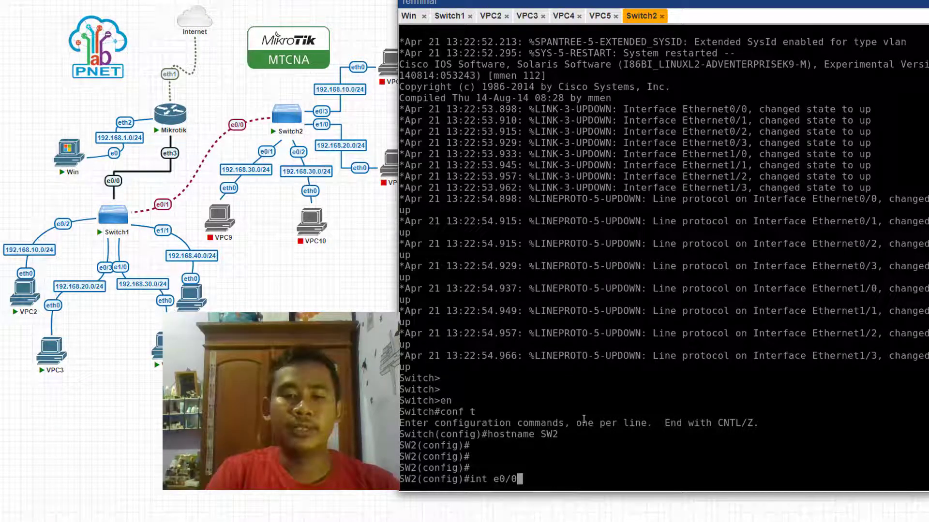
pyautogui.press('Return')
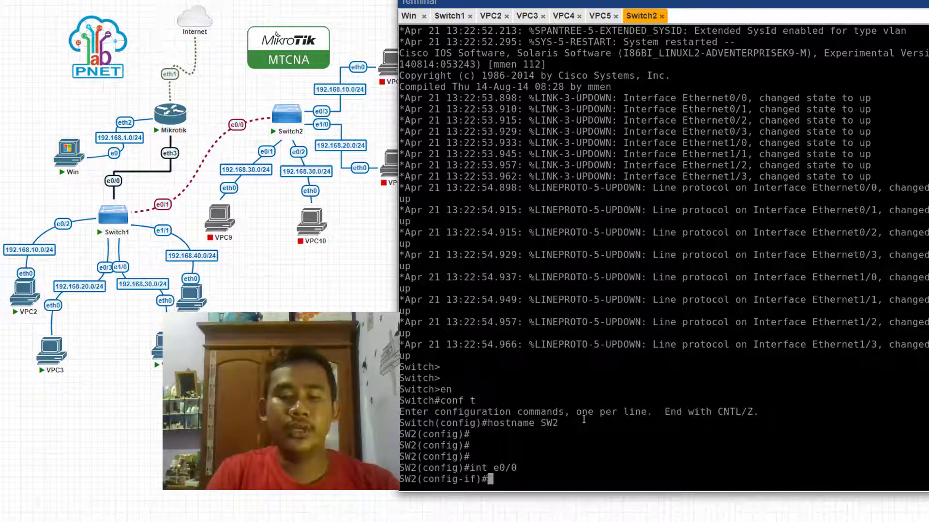
pyautogui.write('swi')
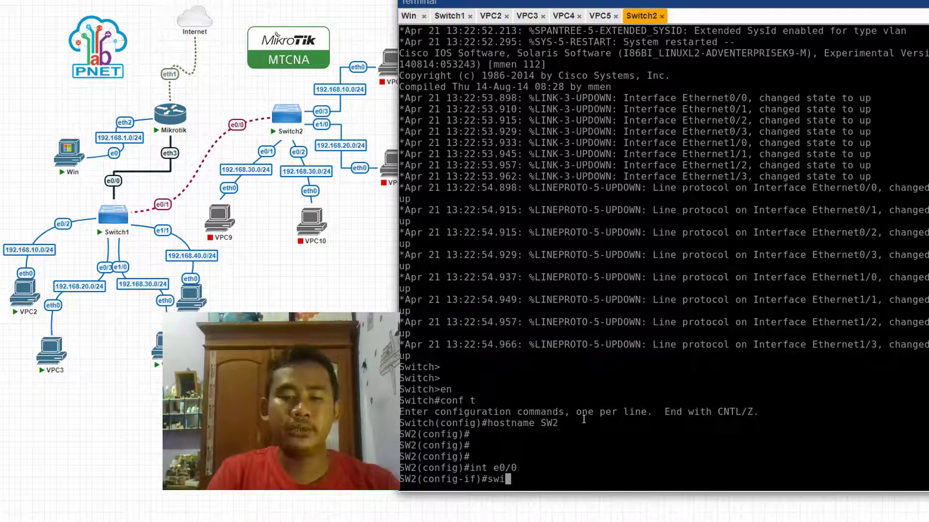
pyautogui.write(' tr en do')
pyautogui.press('Return')
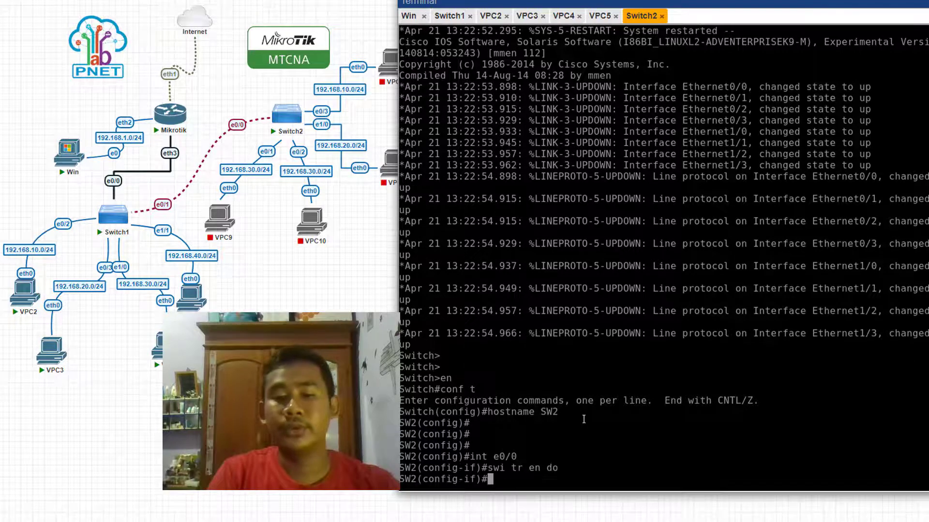
pyautogui.press('Return')
pyautogui.press('Return')
pyautogui.write('swi')
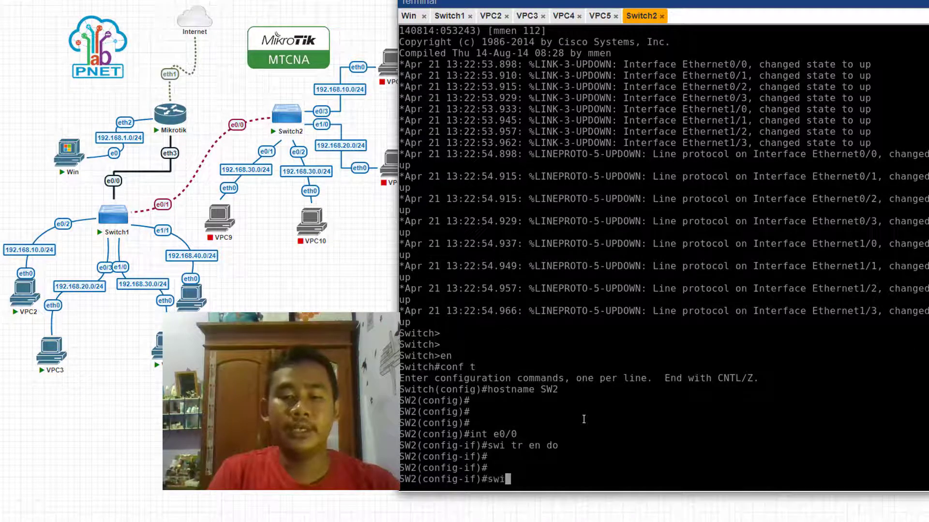
pyautogui.write(' mo tr')
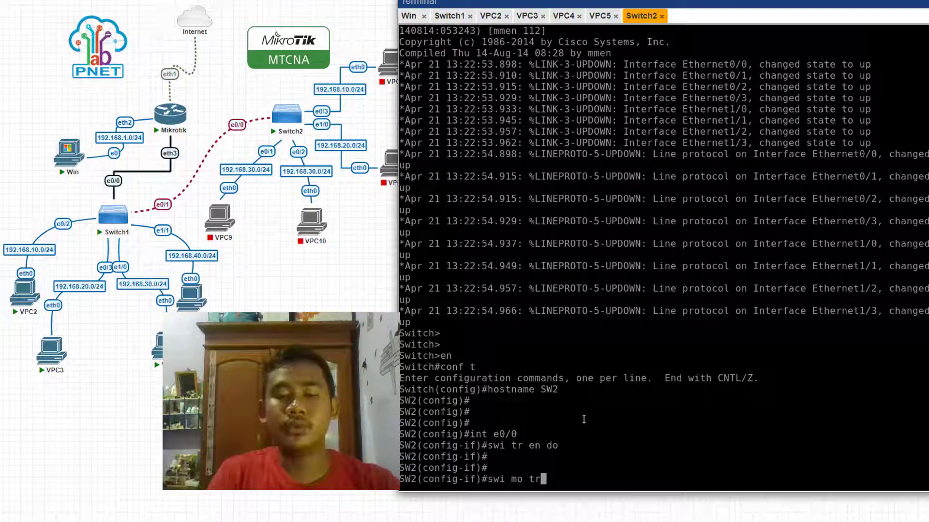
pyautogui.press('Return')
pyautogui.press('Return')
pyautogui.press('Return')
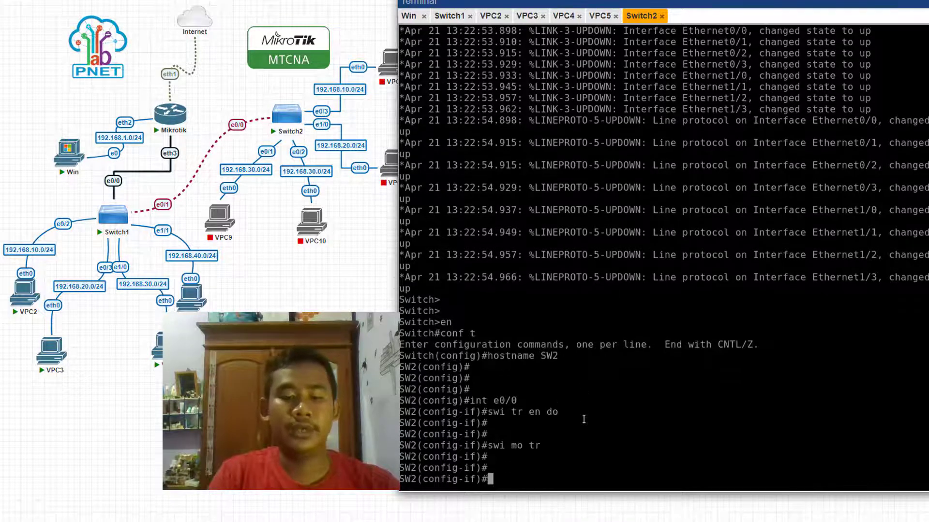
# - Check SW2's trunk interfaces with "do sho int tr"
pyautogui.write('do')
pyautogui.press('BackSpace')
pyautogui.press('BackSpace')
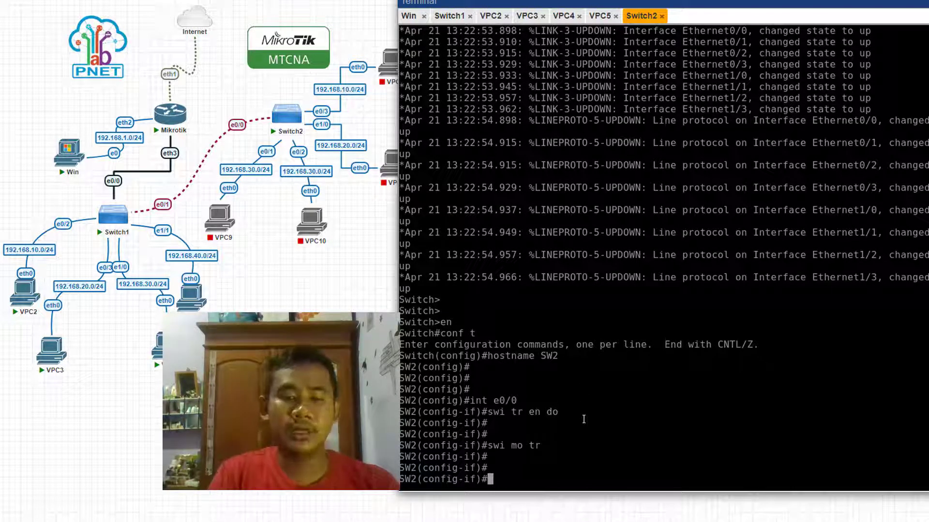
pyautogui.write('do ')
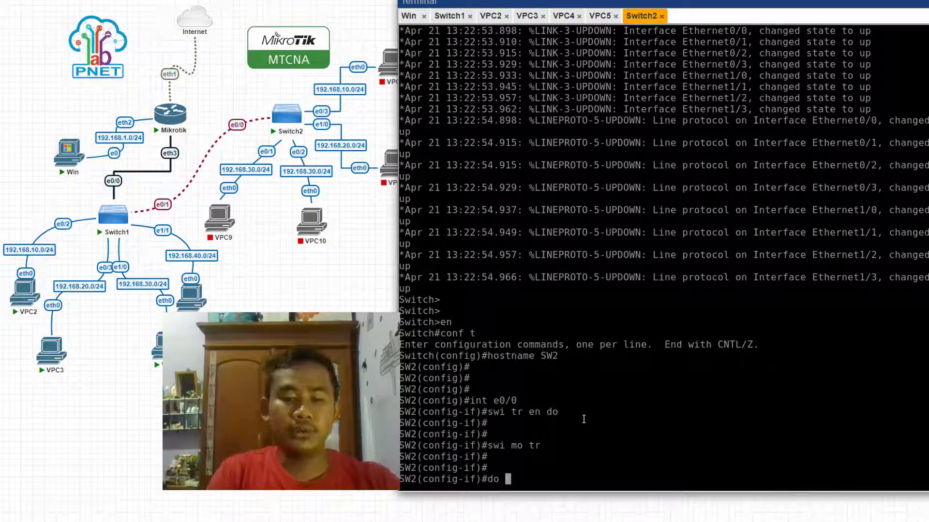
pyautogui.write('sho int tr')
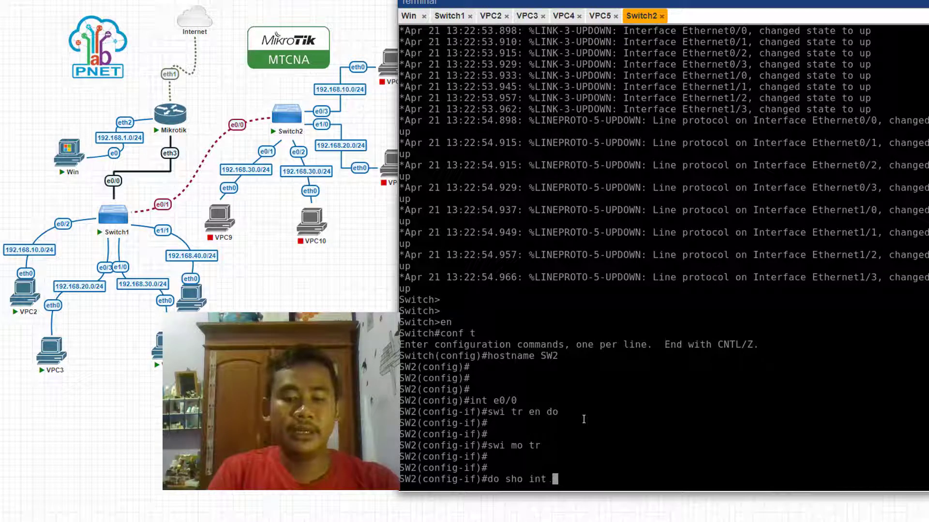
pyautogui.press('Return')
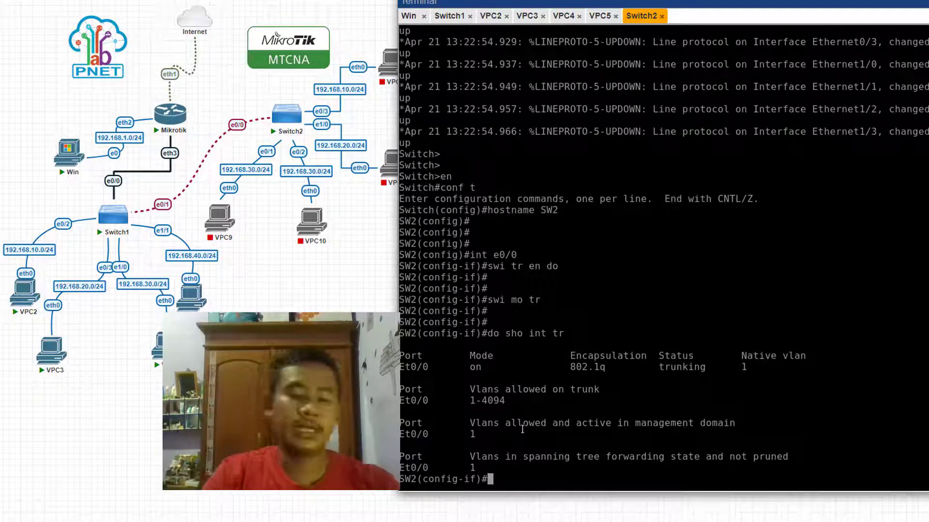
# - Create VLANs 10, 20 and 30 on SW2 with "vl 10,20,30"
pyautogui.write('vl ')
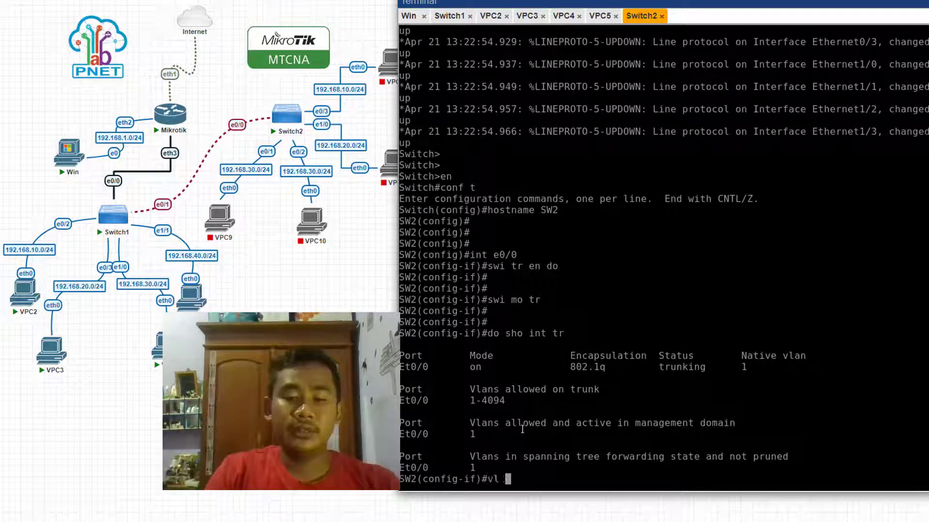
pyautogui.write('10,20')
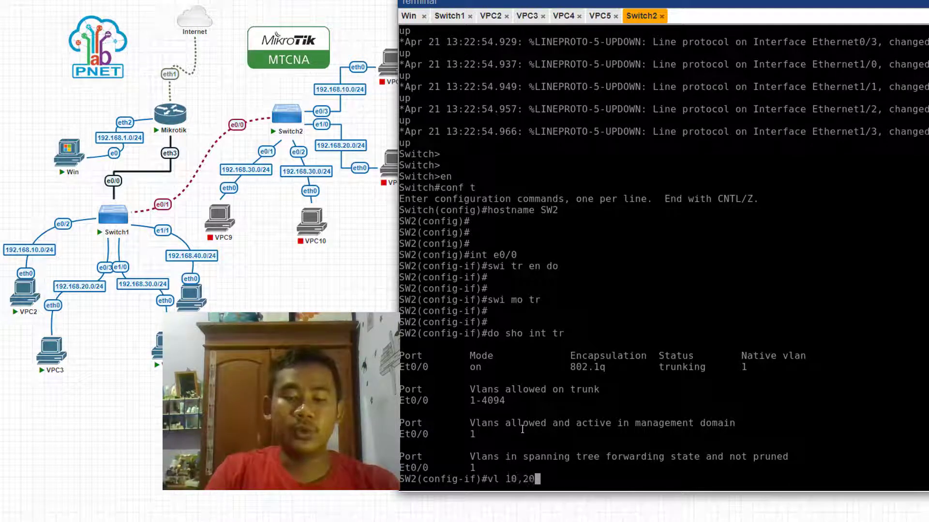
pyautogui.write(',30')
pyautogui.press('Return')
pyautogui.press('Return')
pyautogui.press('Return')
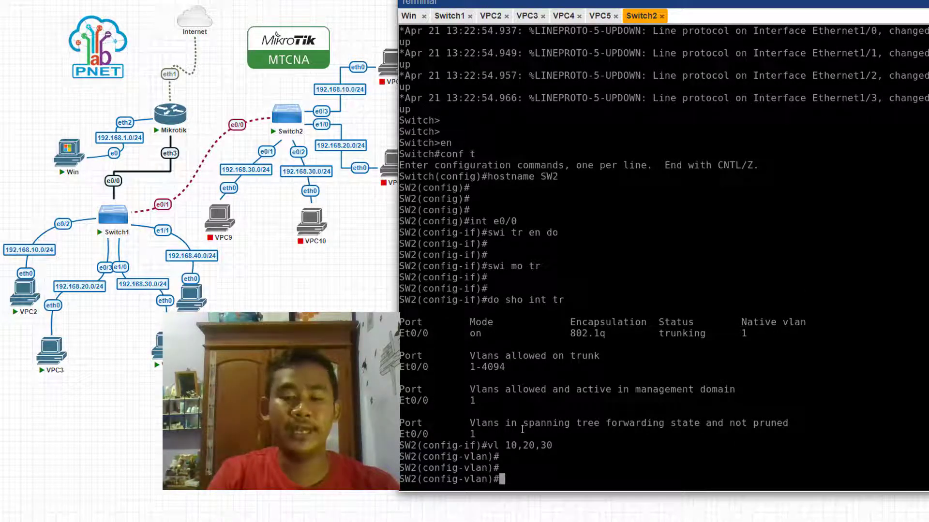
# - Bring up the VLAN 10 interface on SW2 with "int vl 10" and "no sh"
pyautogui.write('int ')
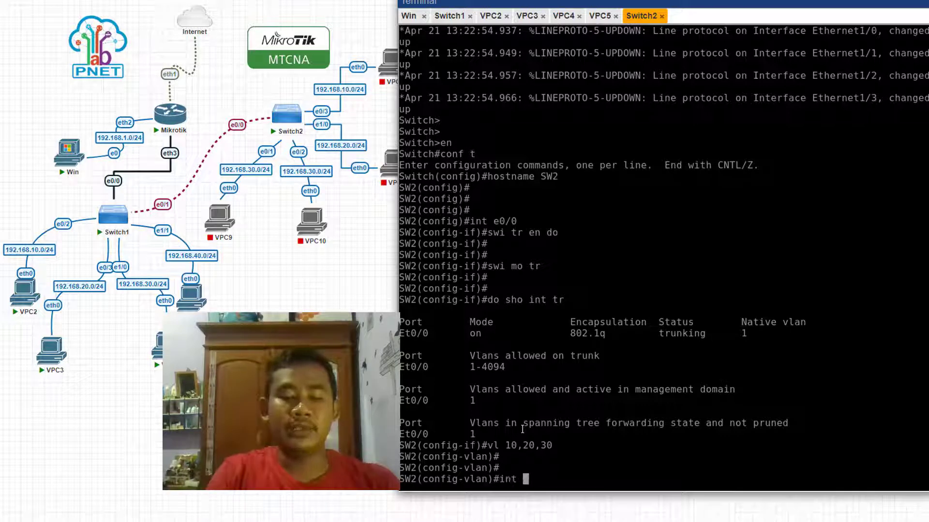
pyautogui.write('vl 10')
pyautogui.press('Return')
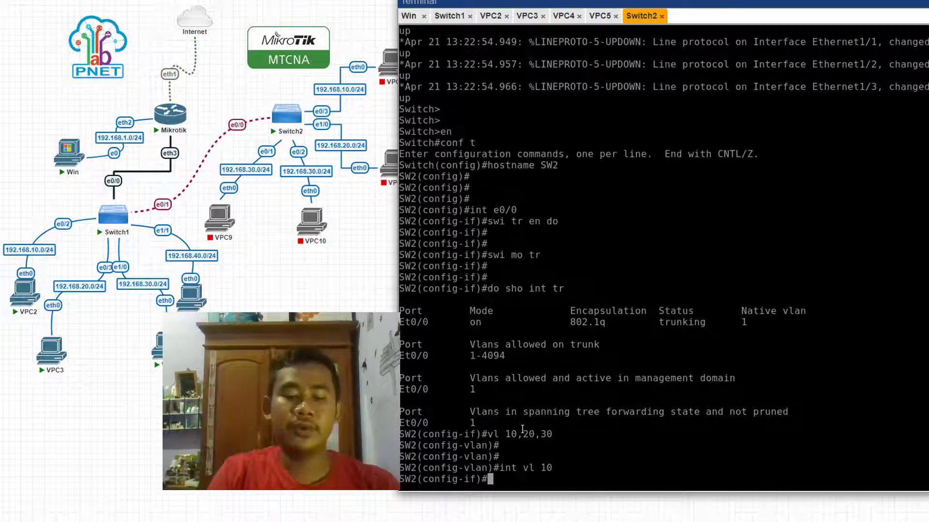
pyautogui.write('no sh')
pyautogui.press('Return')
pyautogui.press('Return')
pyautogui.press('Return')
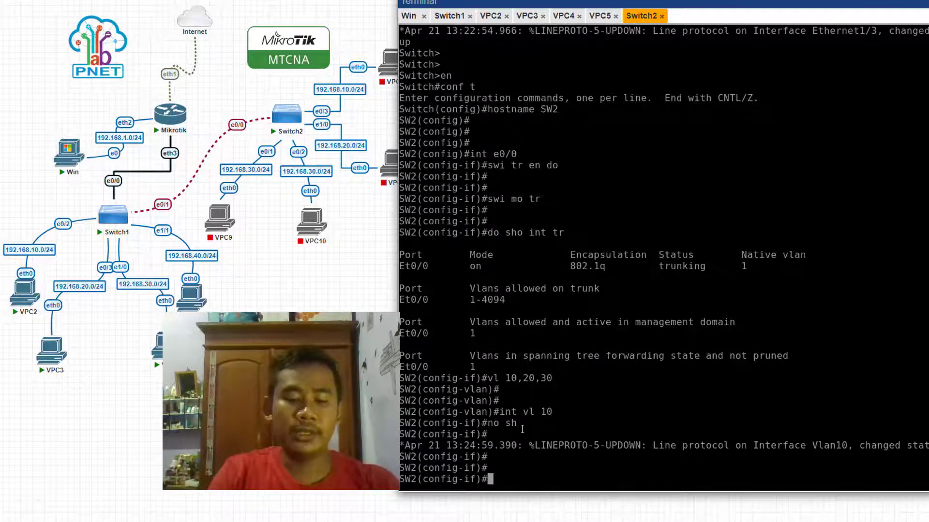
# - Bring up the VLAN 20 interface on SW2 with "int vl 20" and "no sh"
pyautogui.write('int vl 20')
pyautogui.press('Return')
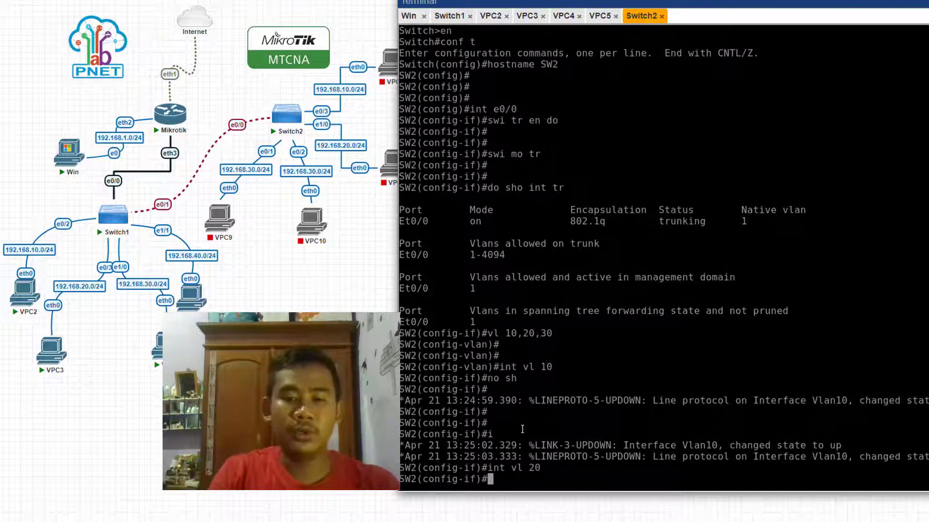
pyautogui.write('no sh')
pyautogui.press('Return')
pyautogui.press('Return')
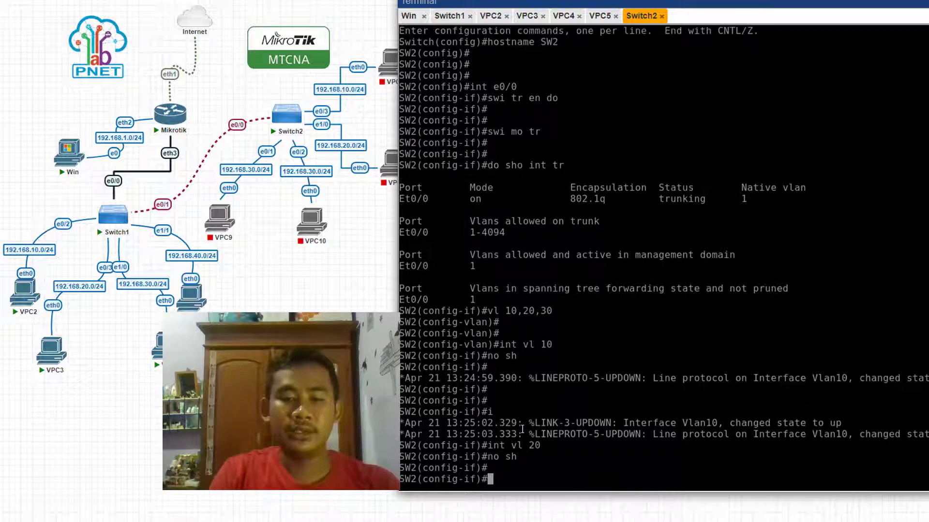
pyautogui.press('Return')
# - Bring up the VLAN 30 interface on SW2 with "int vl 30" and "no sh"
pyautogui.write('int')
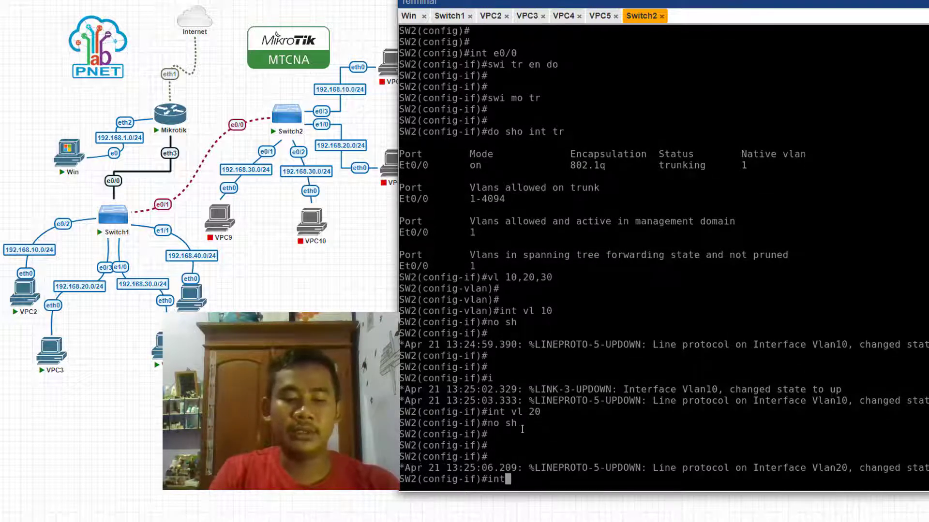
pyautogui.write(' vl 30')
pyautogui.press('Return')
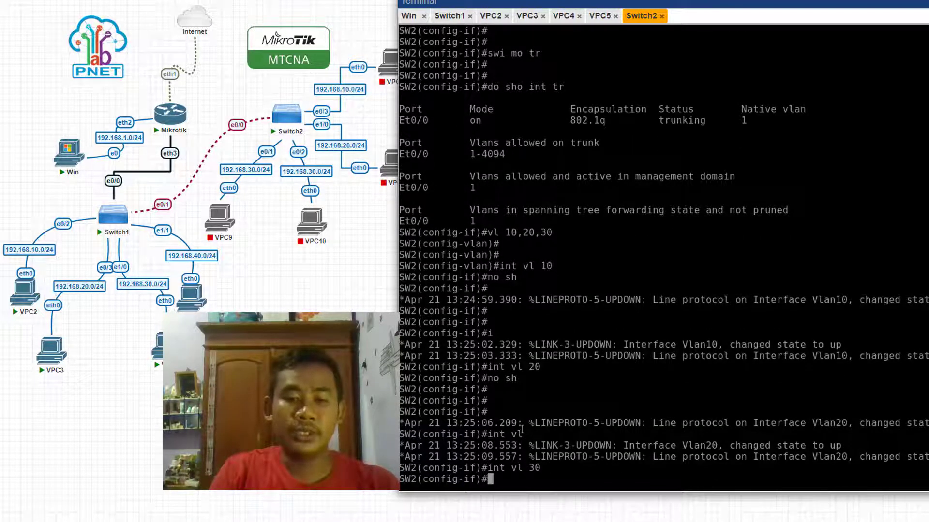
pyautogui.write('no sh')
pyautogui.press('Return')
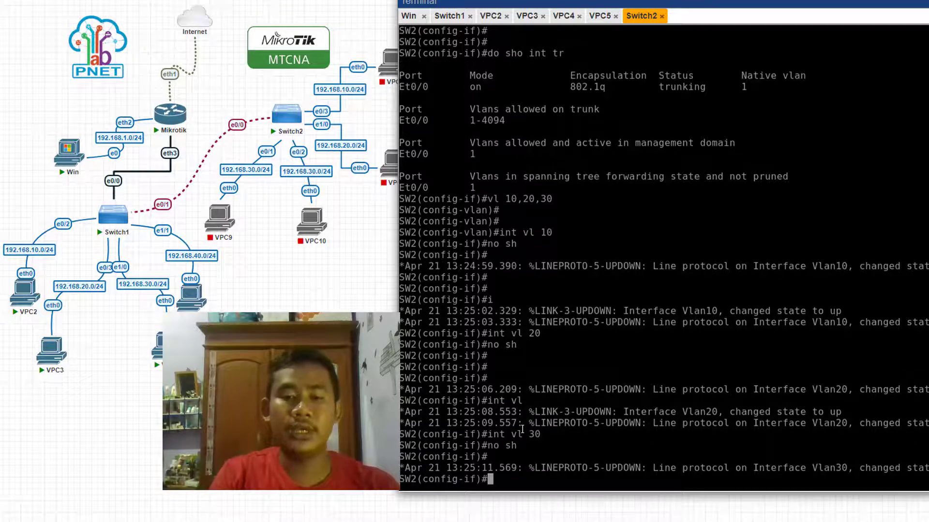
pyautogui.press('Return')
pyautogui.press('Return')
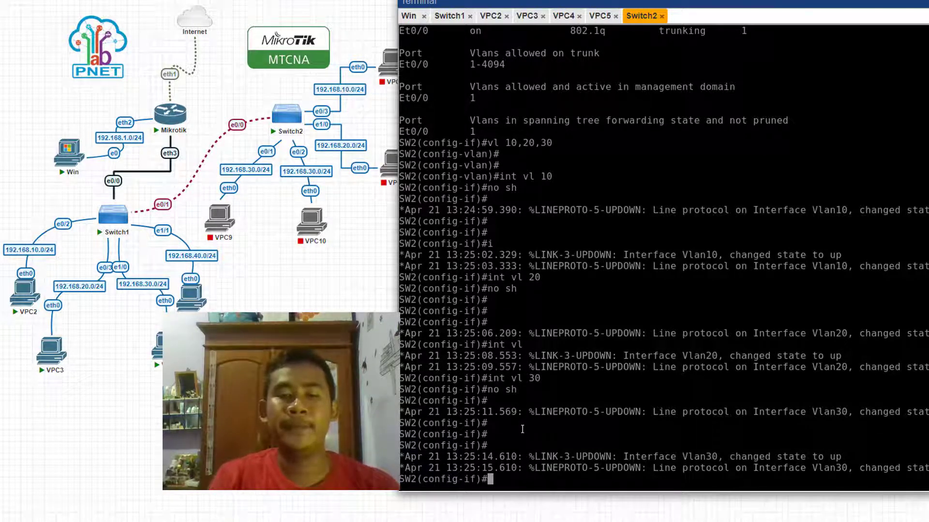
pyautogui.press('Return')
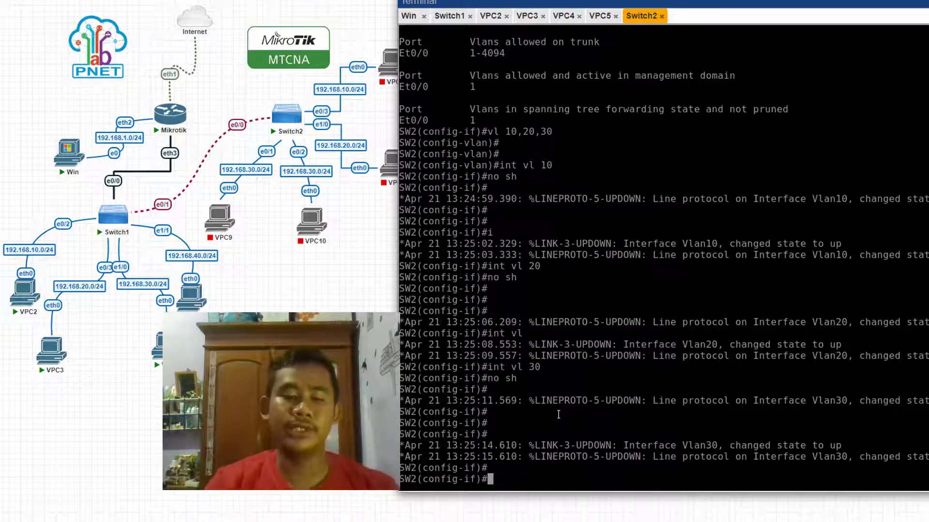
# - Configure SW2 interfaces e0/1-2 as access ports in VLAN 30 with "swi mo acc" and "swi acc vl 30"
pyautogui.write('int ra')
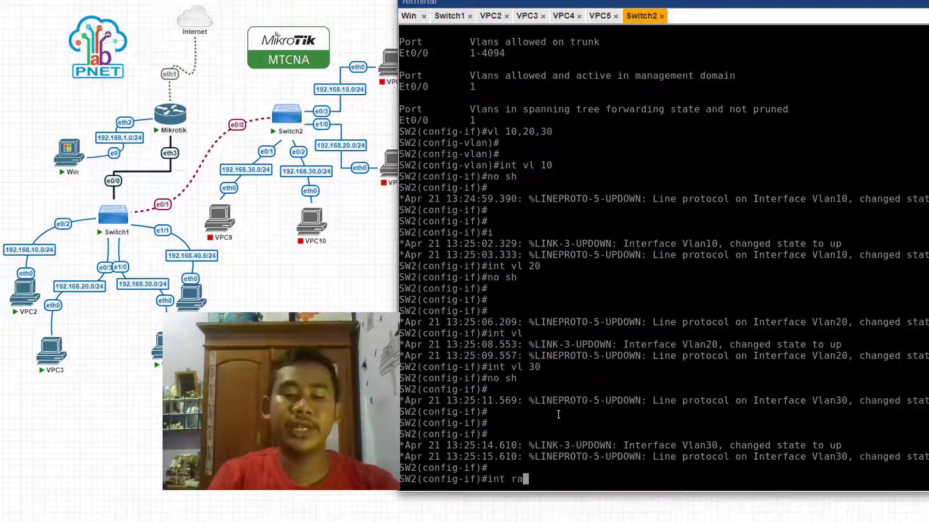
pyautogui.write(' e0')
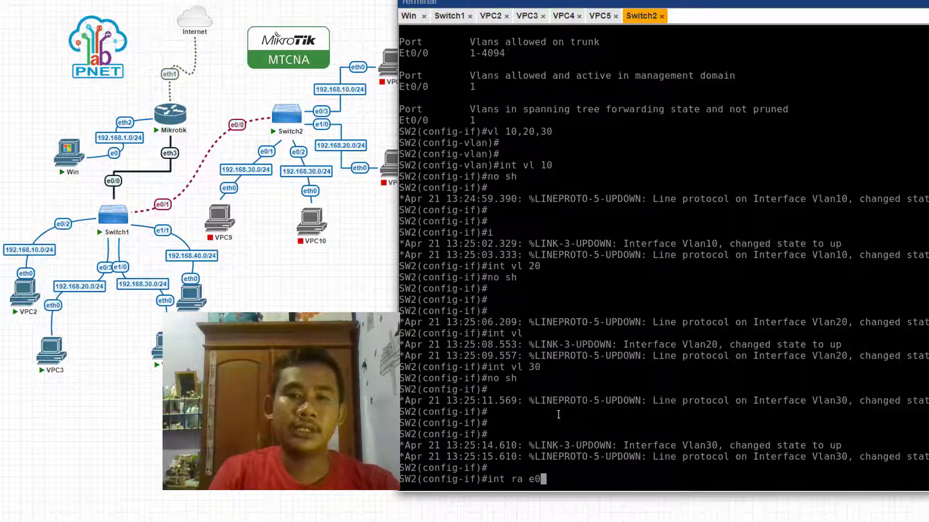
pyautogui.write('/1-2')
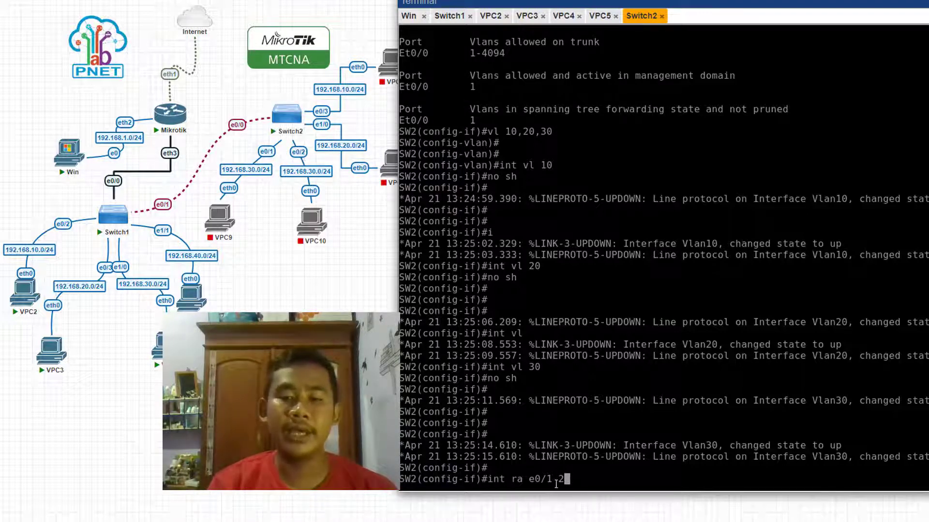
pyautogui.press('Return')
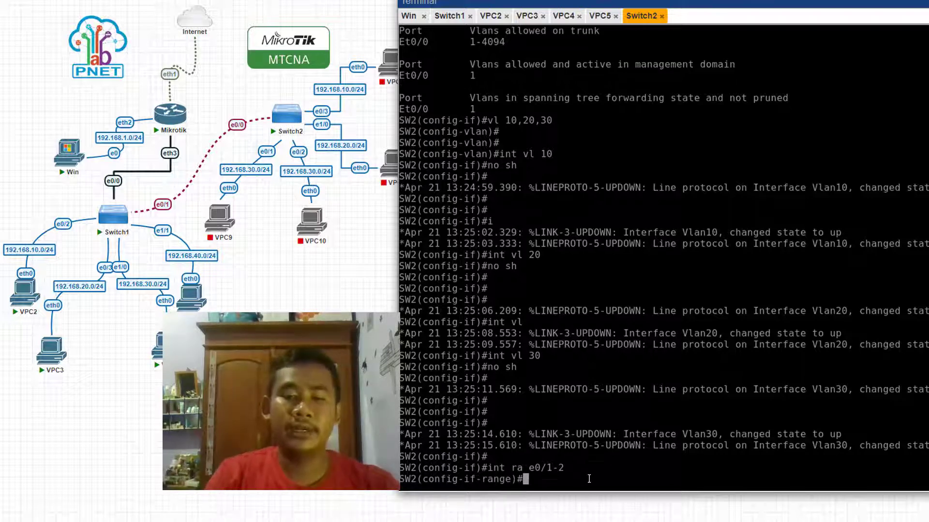
pyautogui.write('swi')
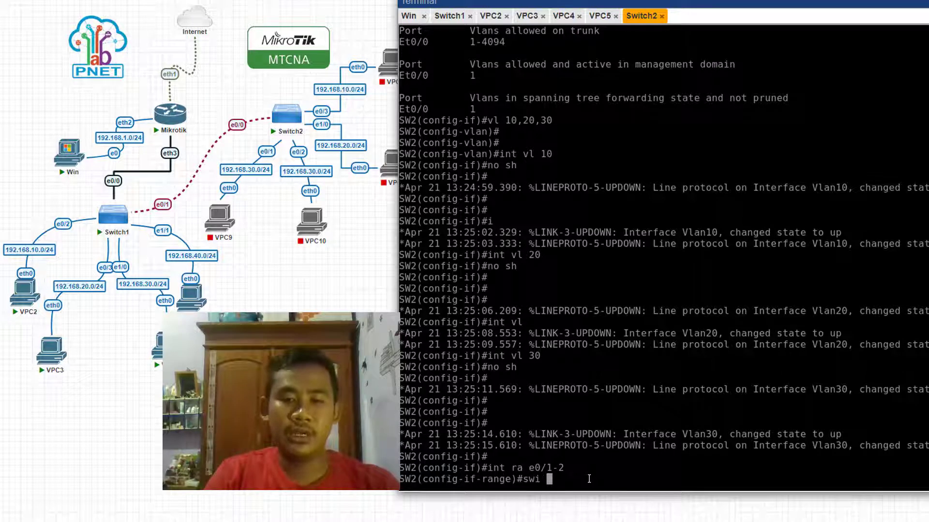
pyautogui.write(' m')
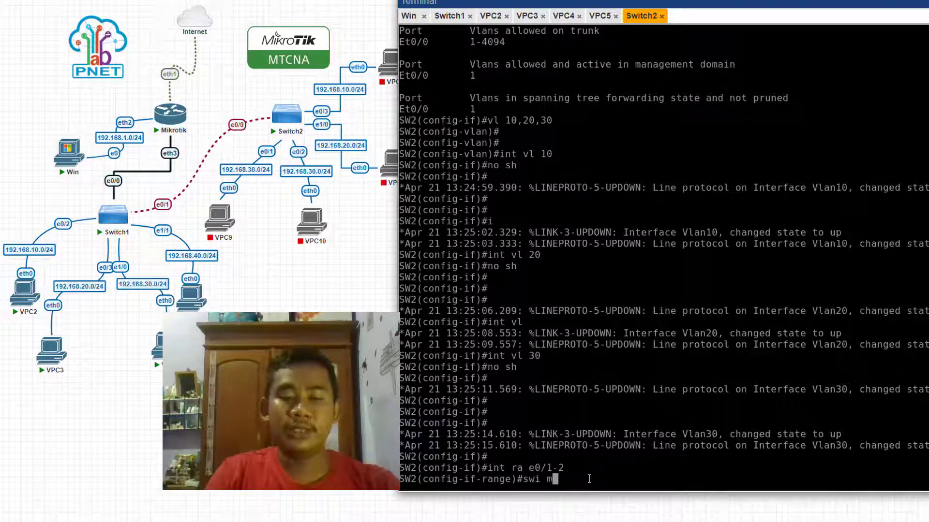
pyautogui.write('o acc')
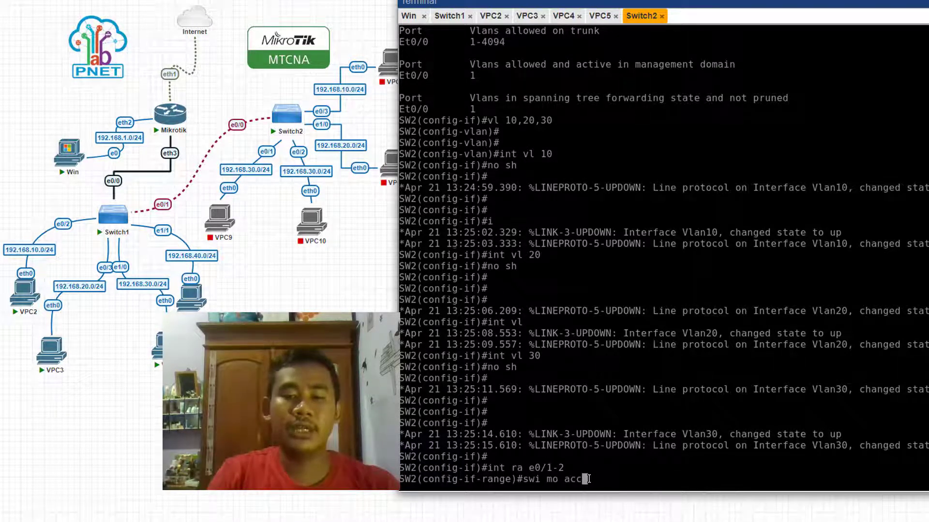
pyautogui.press('Return')
pyautogui.write('swi')
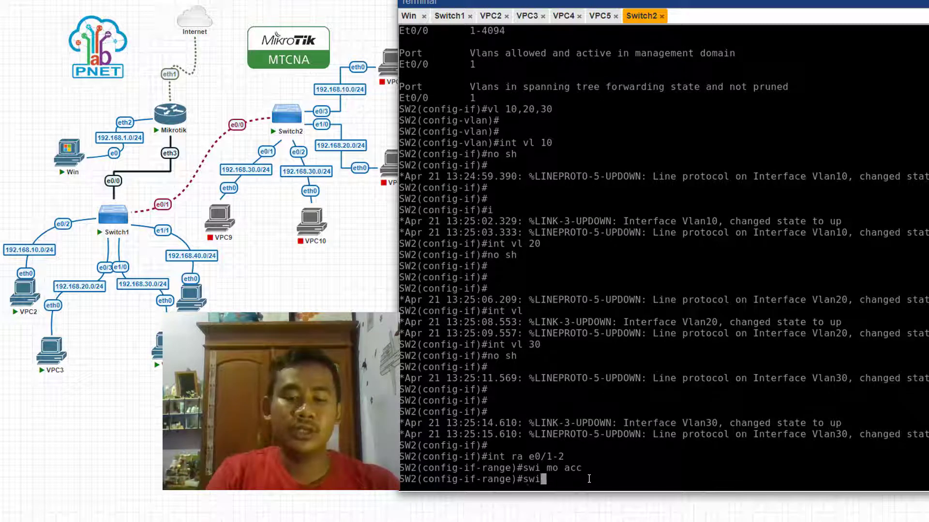
pyautogui.write(' acc vl ')
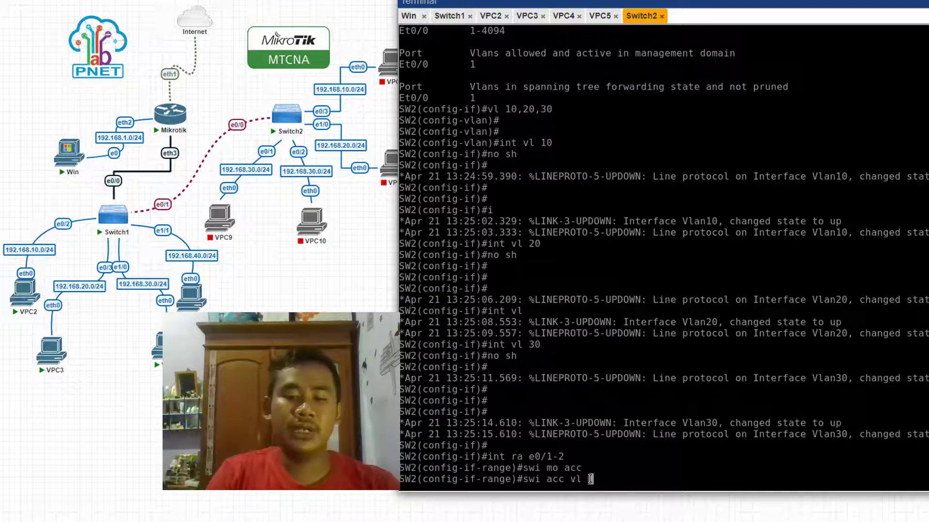
pyautogui.write('30')
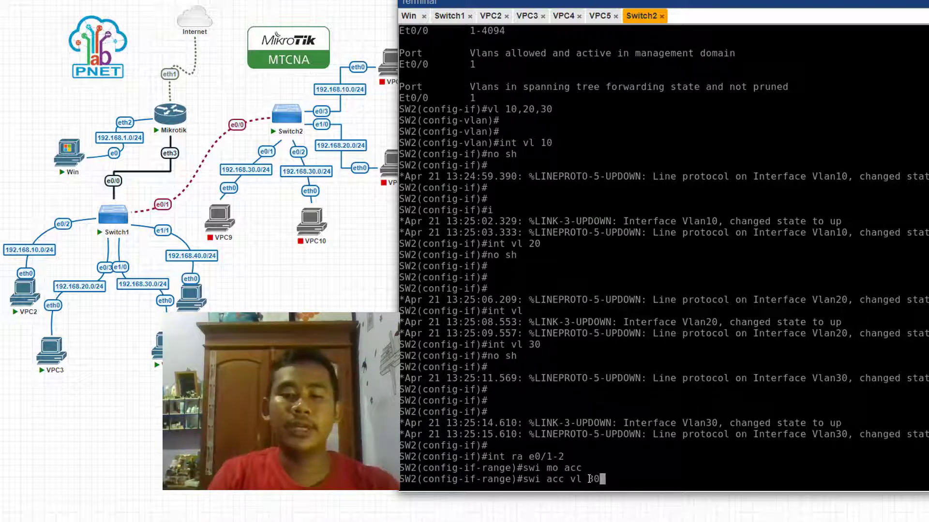
pyautogui.press('Return')
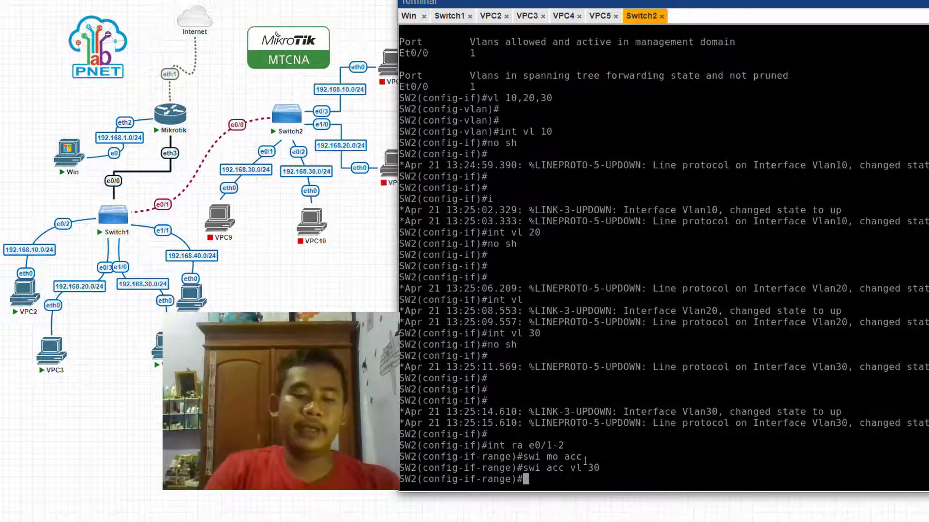
# - Configure SW2 interface e1/0 as an access port in VLAN 20 with "swi mo acc" and "swi acc vl 20"
pyautogui.write('int e')
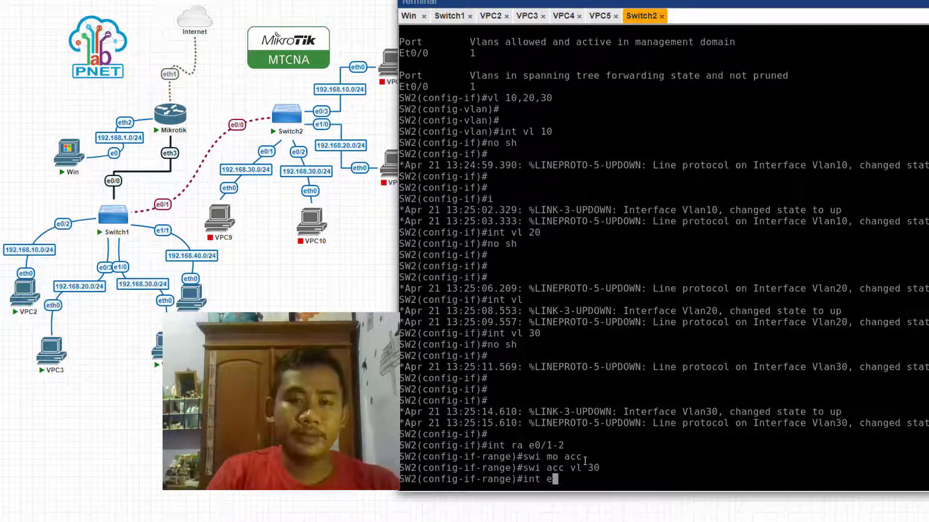
pyautogui.write('1/0')
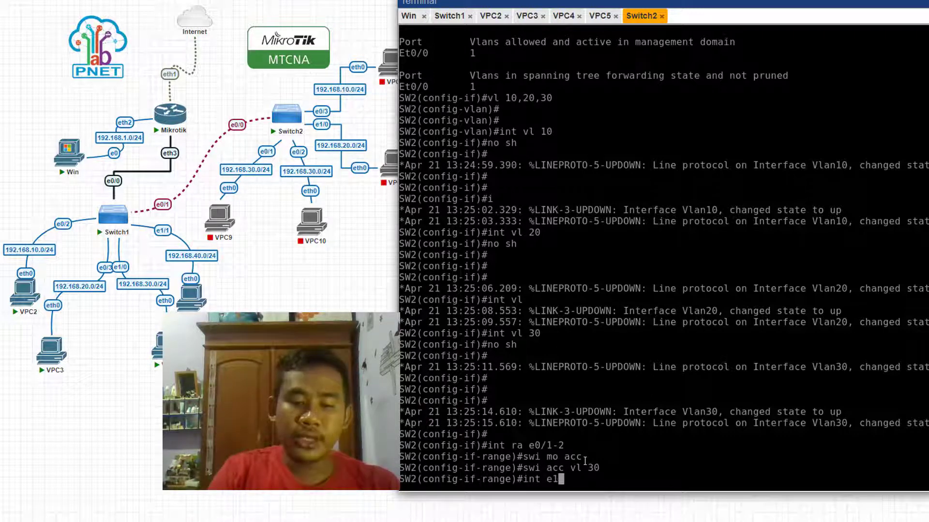
pyautogui.press('Return')
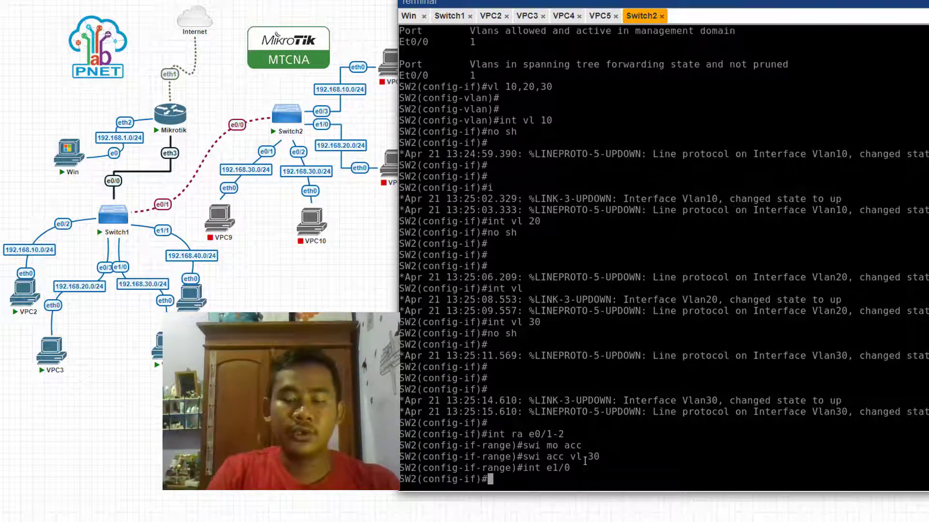
pyautogui.write('swi')
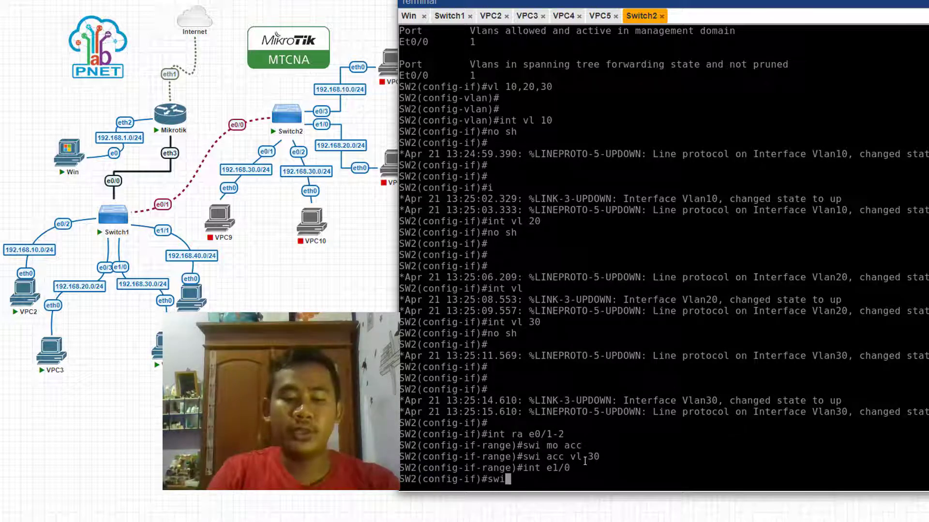
pyautogui.write(' mo ac')
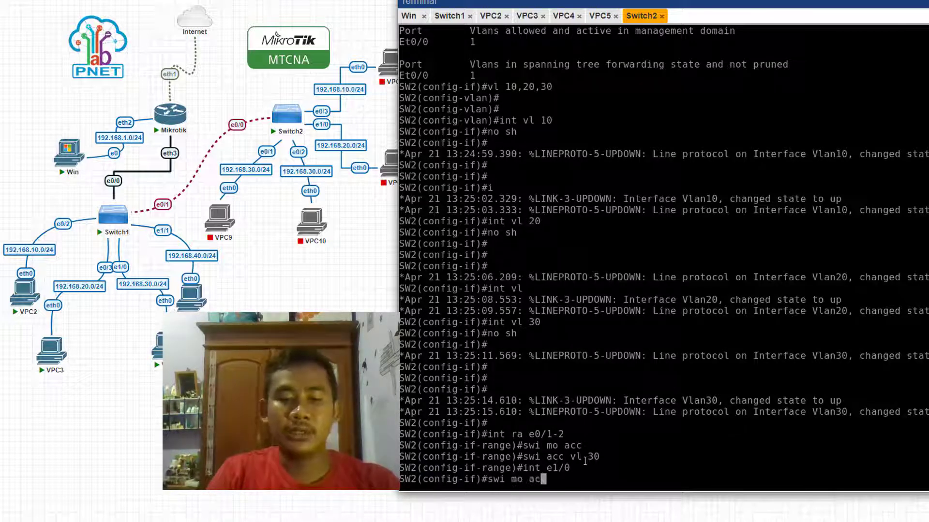
pyautogui.write('c')
pyautogui.press('Return')
pyautogui.write('swi ')
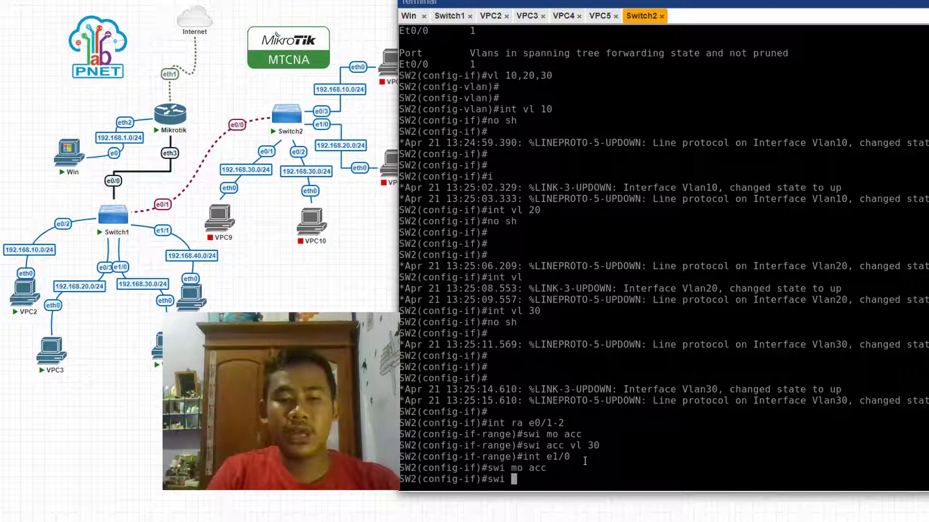
pyautogui.write('acc vl')
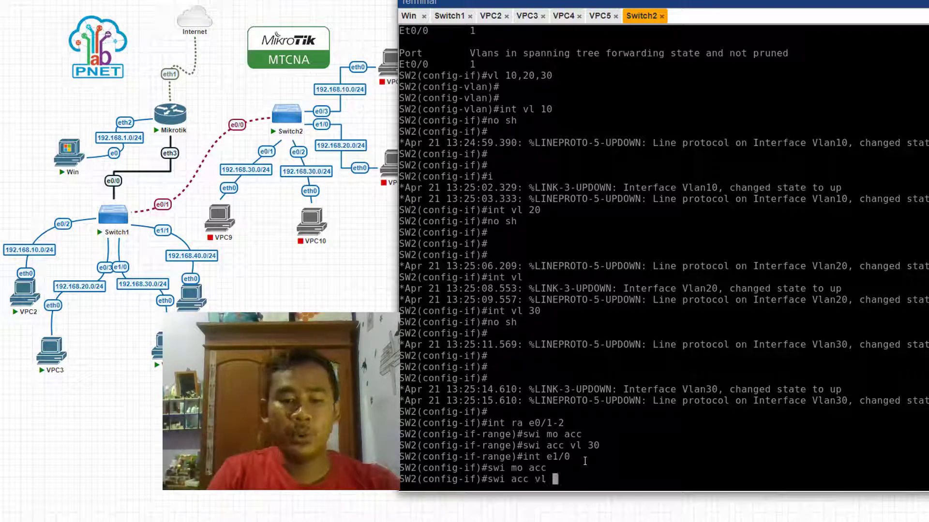
pyautogui.write(' 20')
pyautogui.press('Return')
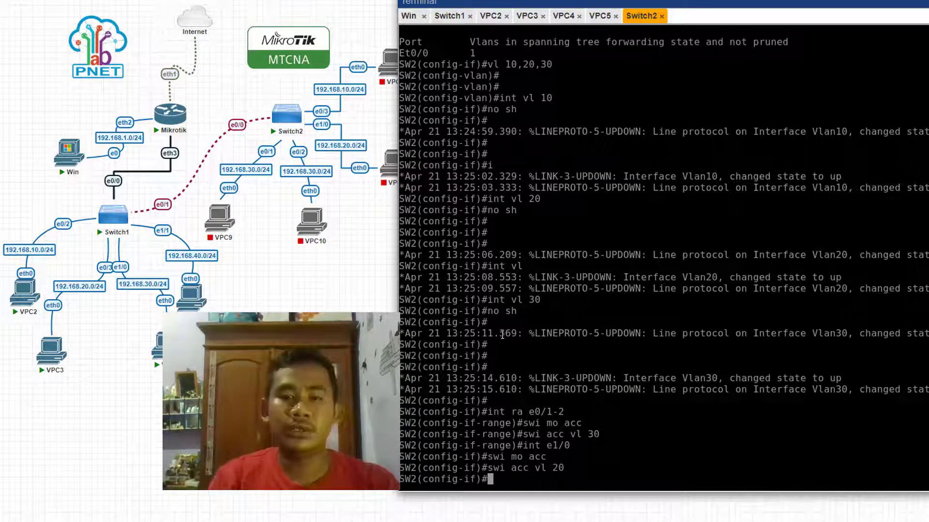
# - Configure SW2 interface e0/3 as an access port in VLAN 10 with "swi mo acc" and "swi acc vl 10"
pyautogui.write('int ')
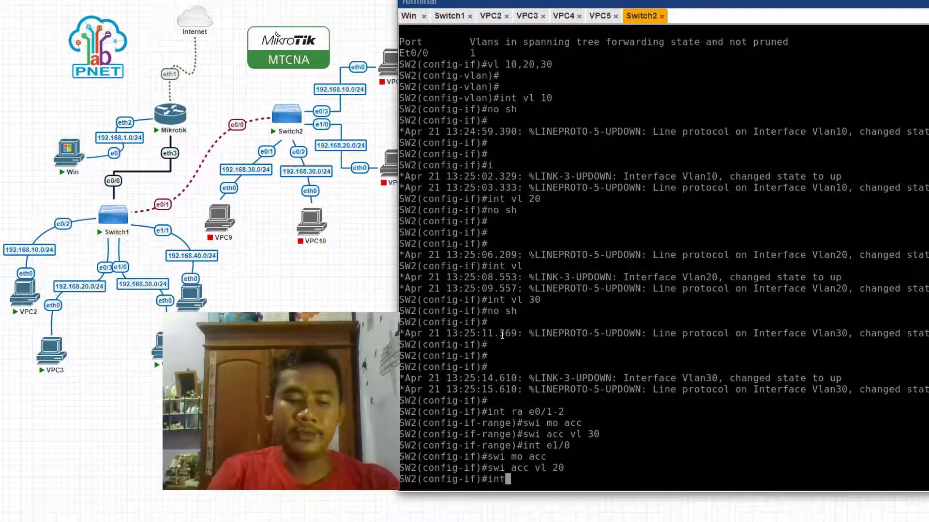
pyautogui.write('e0/3')
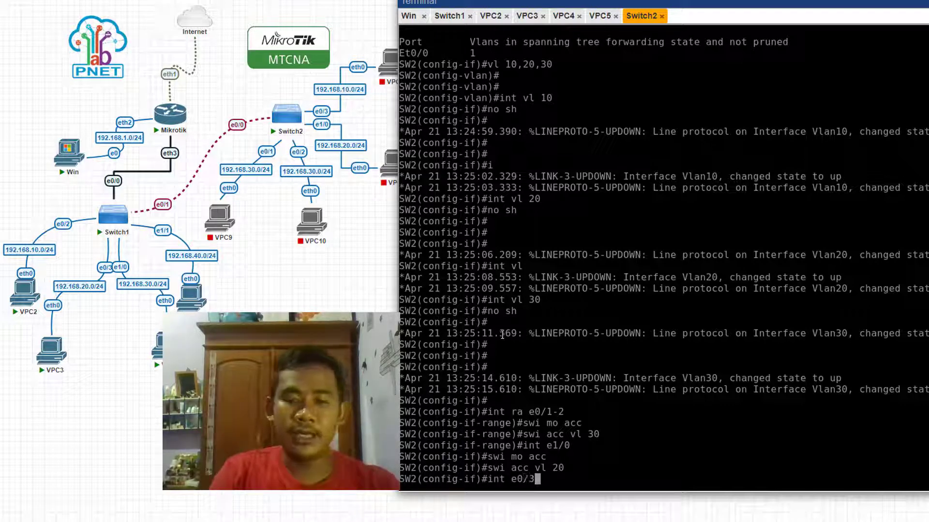
pyautogui.press('Return')
pyautogui.write('swi ')
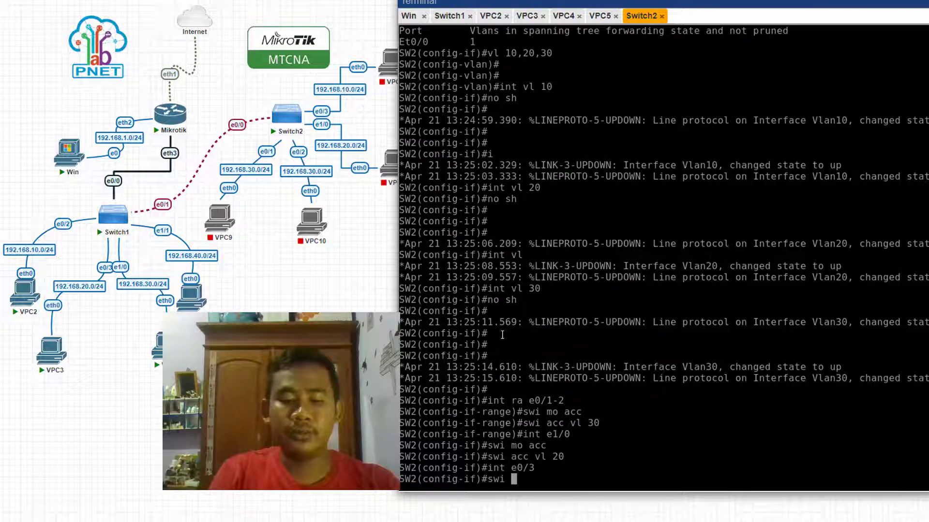
pyautogui.write('mo acc')
pyautogui.press('Return')
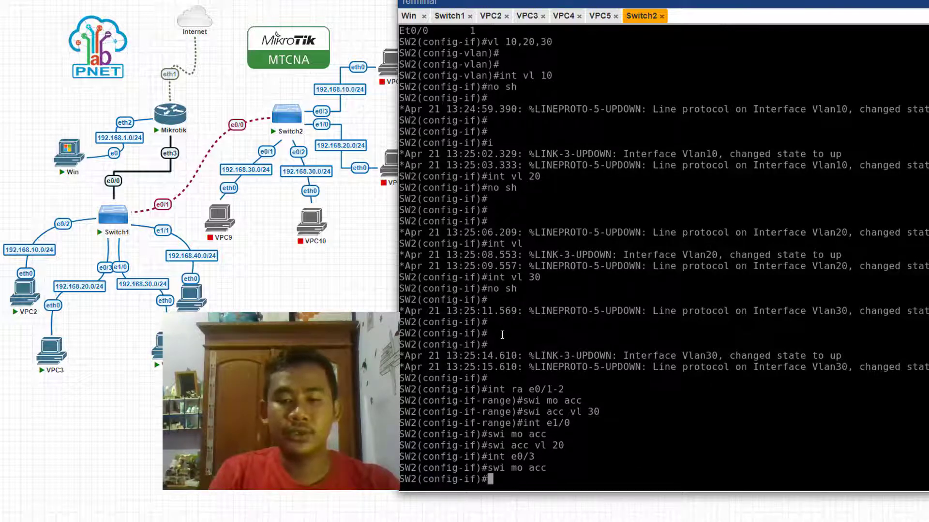
pyautogui.write('swi acc')
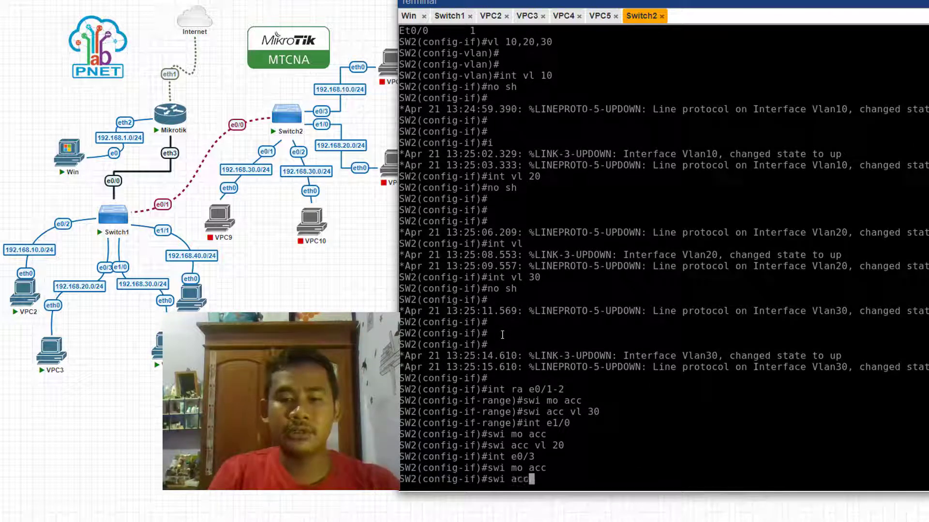
pyautogui.write(' vl 10')
pyautogui.press('Return')
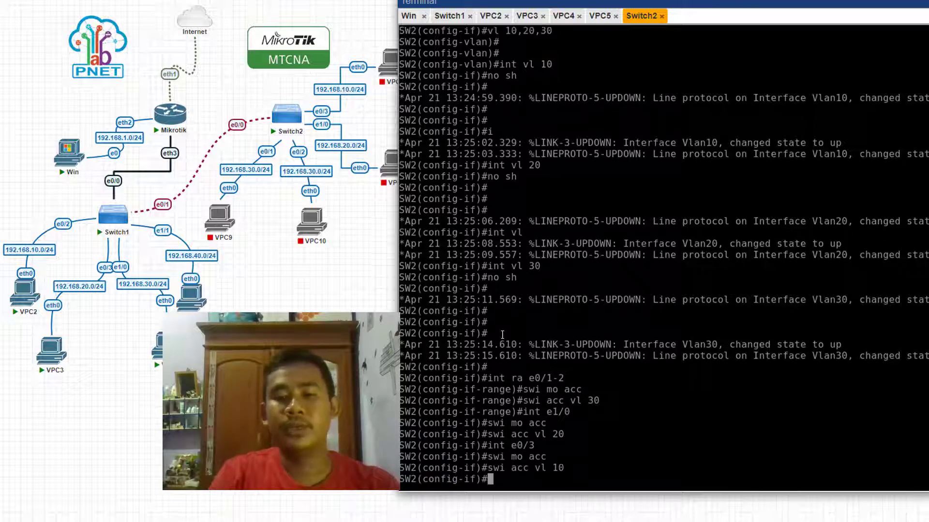
# - Save SW2's running configuration with "do wr"
pyautogui.press('Return')
pyautogui.press('Return')
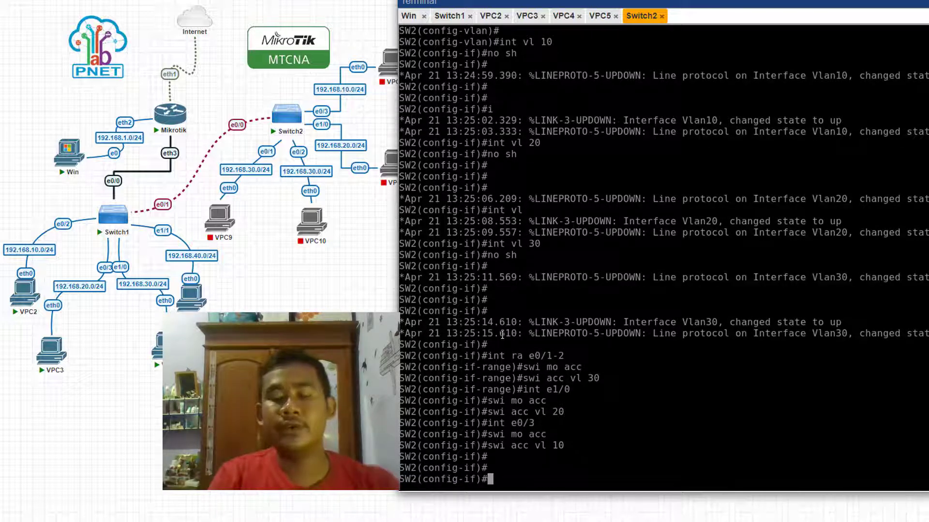
pyautogui.press('Return')
pyautogui.press('Return')
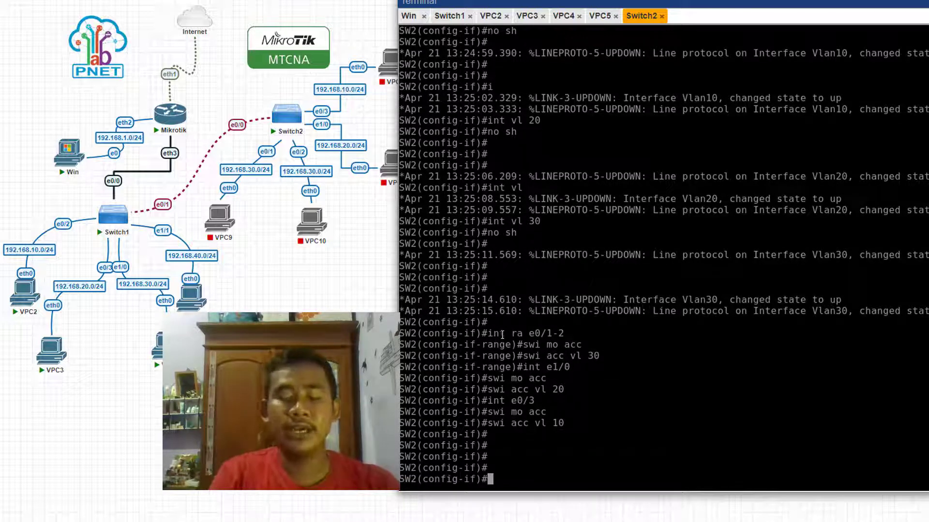
pyautogui.write('do wr')
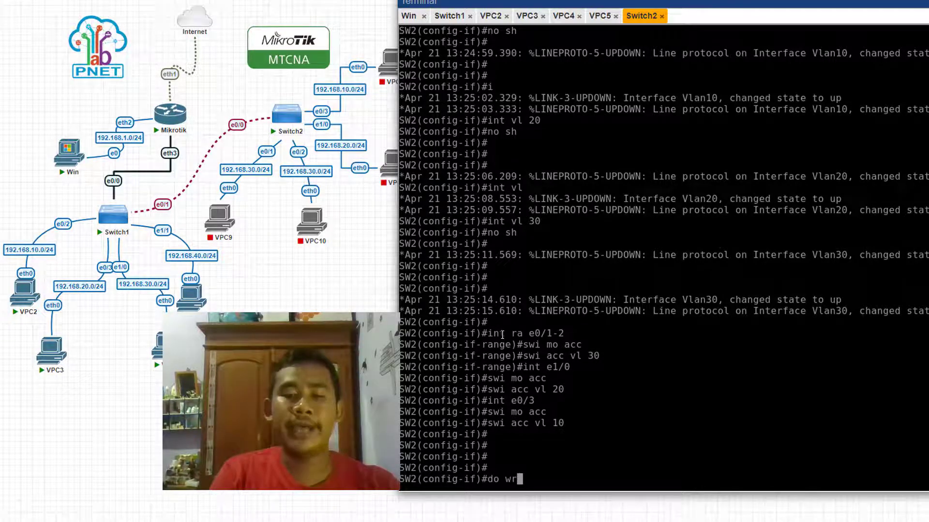
pyautogui.press('Return')
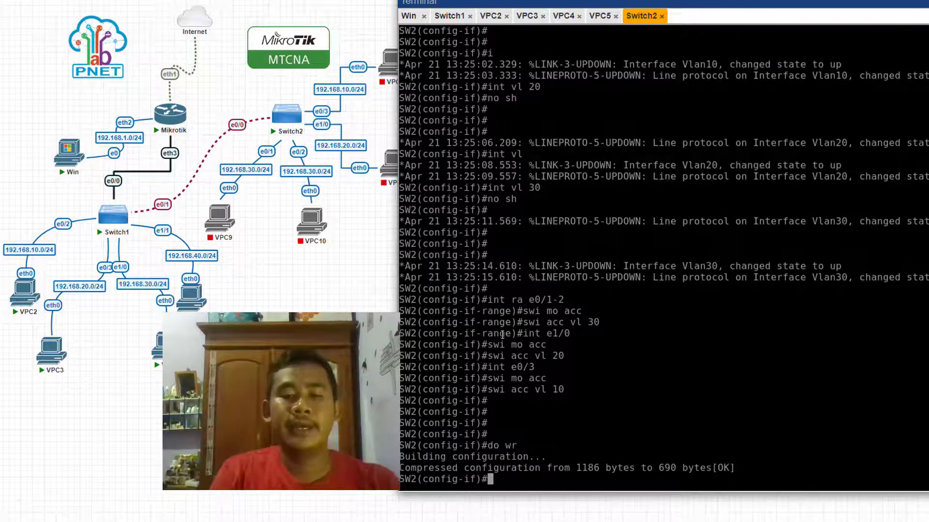
pyautogui.press('Return')
pyautogui.press('Return')
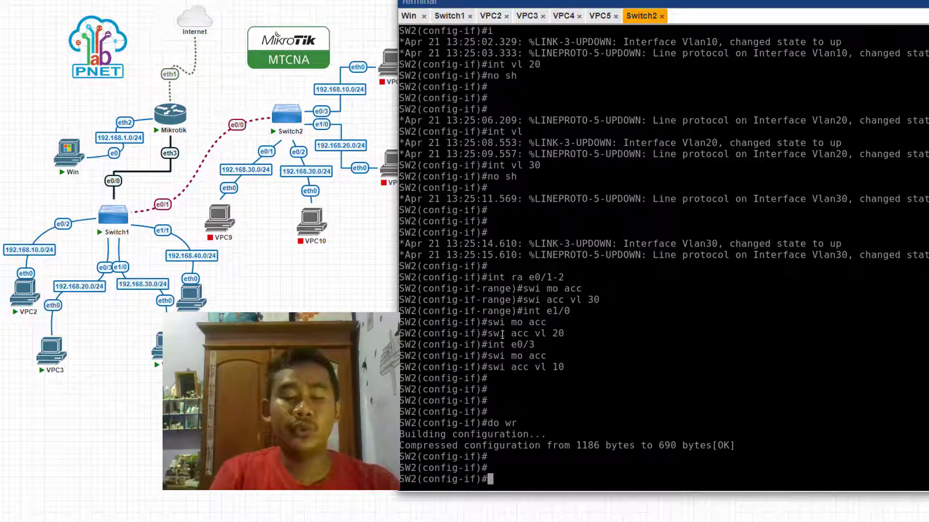
# - Display SW2's VLAN summary with "do sh vl br" to check the access port assignments
pyautogui.write('do sh ')
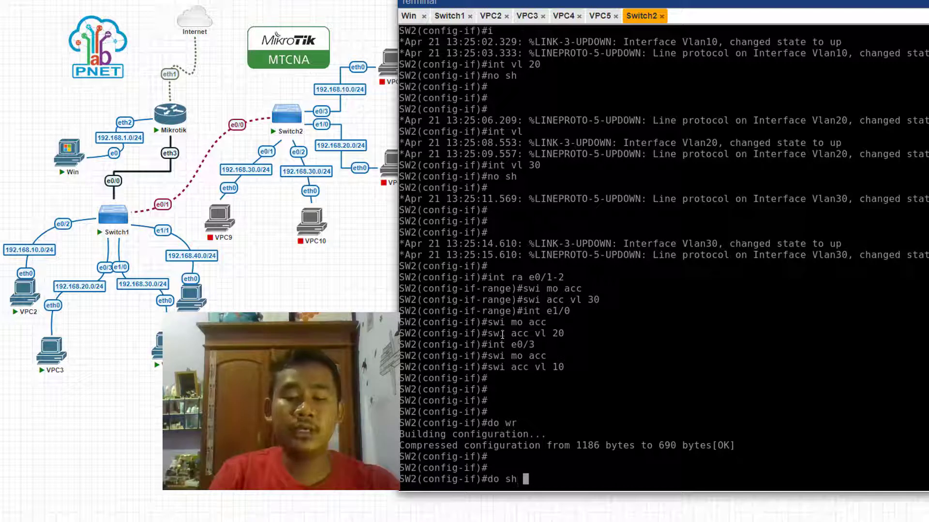
pyautogui.write('i')
pyautogui.press('BackSpace')
pyautogui.write('vl br')
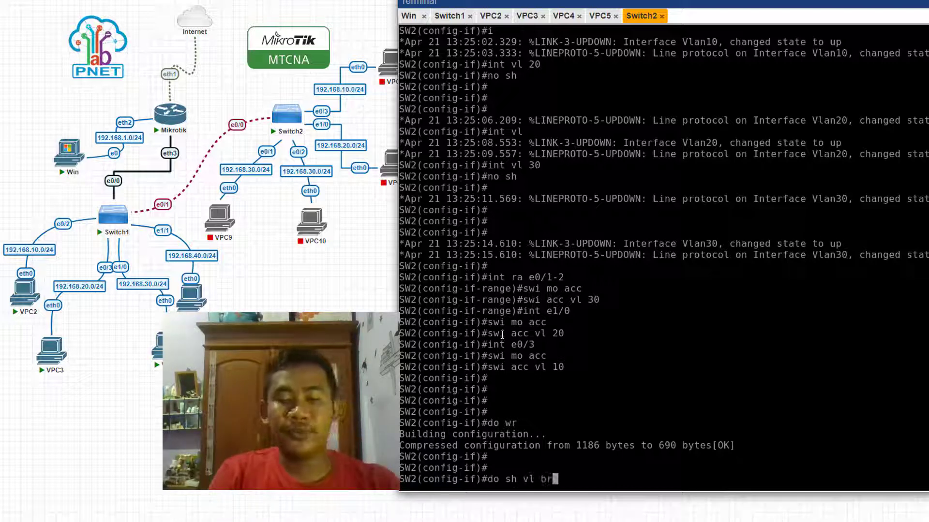
pyautogui.press('Return')
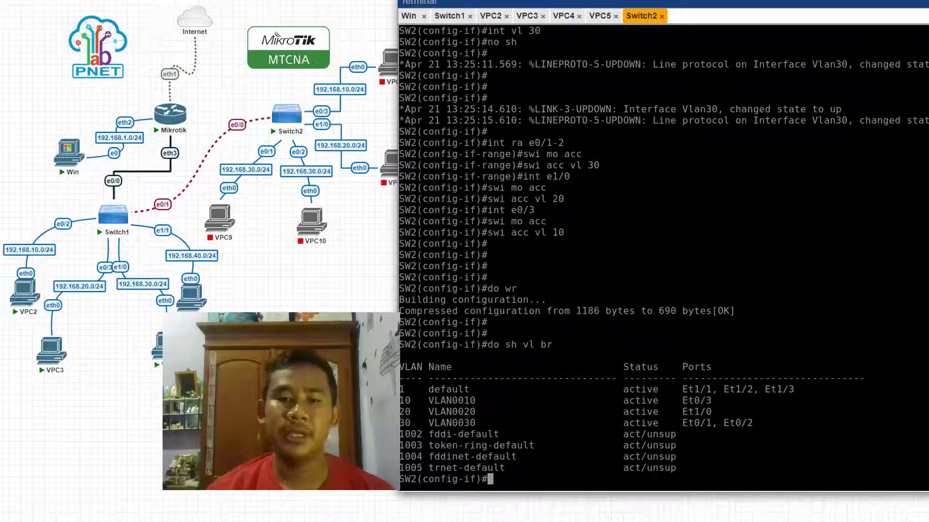
# - Start the four VPCs connected to Switch2: VPC9, VPC10, VPC12 and VPC11
pyautogui.moveTo(220, 220)
pyautogui.click(211, 199)
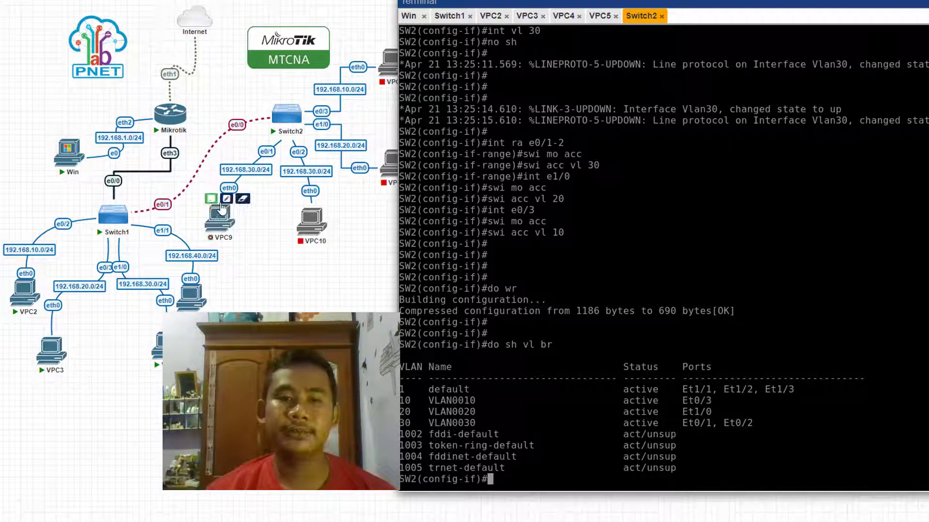
pyautogui.moveTo(314, 230)
pyautogui.click(303, 202)
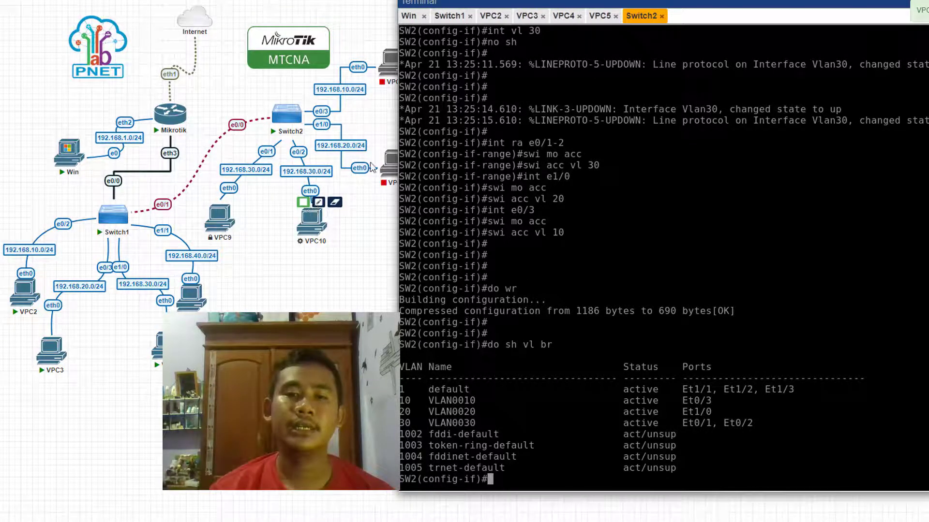
pyautogui.click(384, 143)
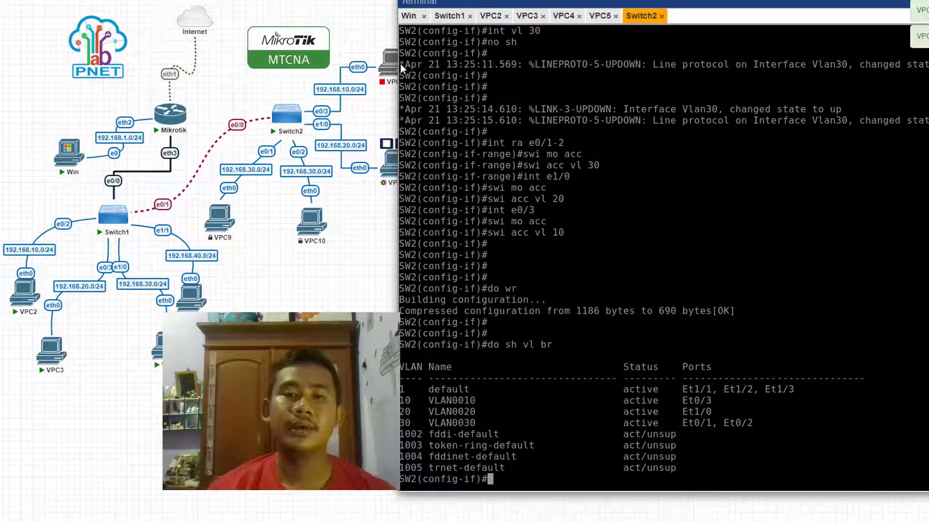
pyautogui.click(385, 43)
# - Open console sessions for VPC9, VPC10, VPC12 and VPC11 from the topology
pyautogui.moveTo(218, 231)
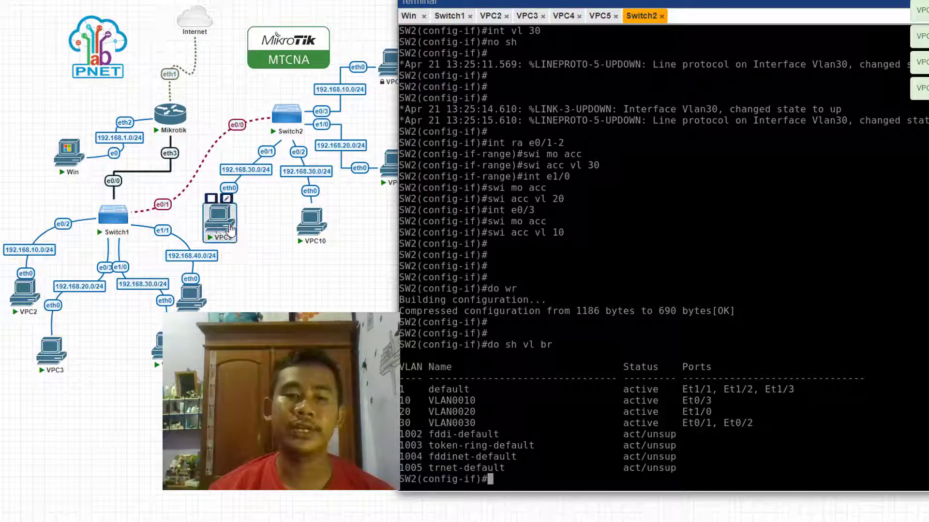
pyautogui.click(214, 225)
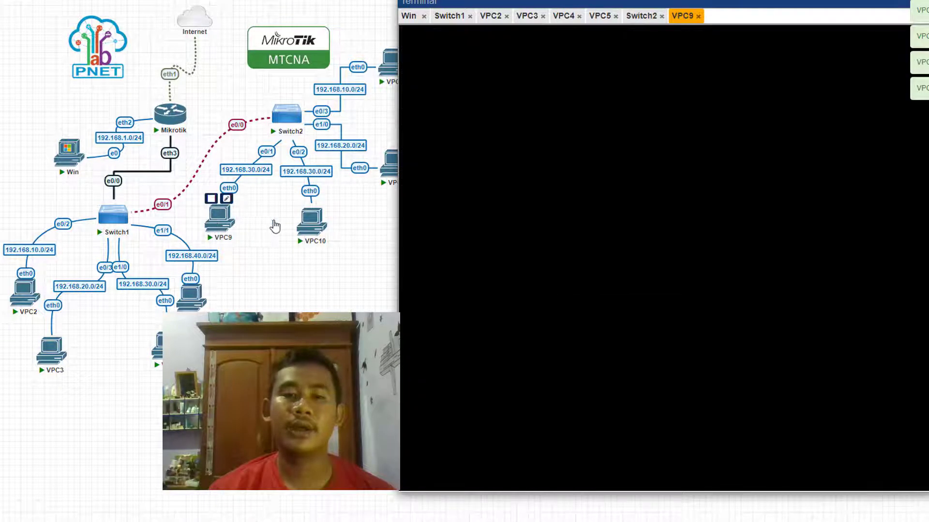
pyautogui.click(311, 222)
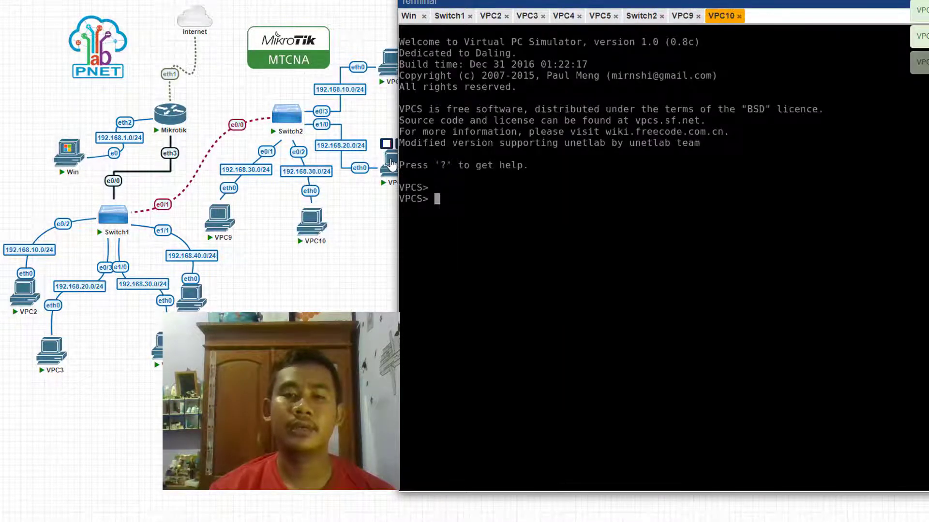
pyautogui.click(391, 80)
pyautogui.click(389, 71)
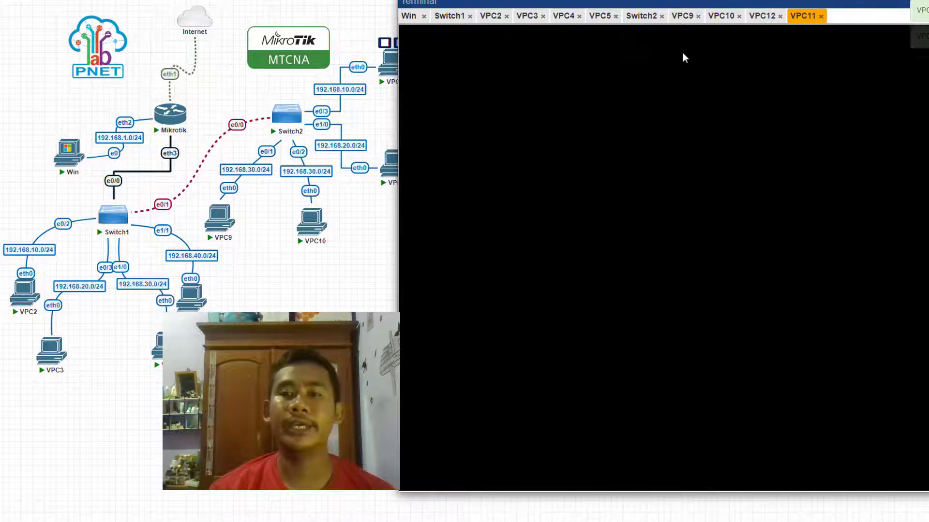
# - Request DHCP addresses on VPC9 and VPC10 in VLAN 30 with "ip dhcp"
pyautogui.click(682, 19)
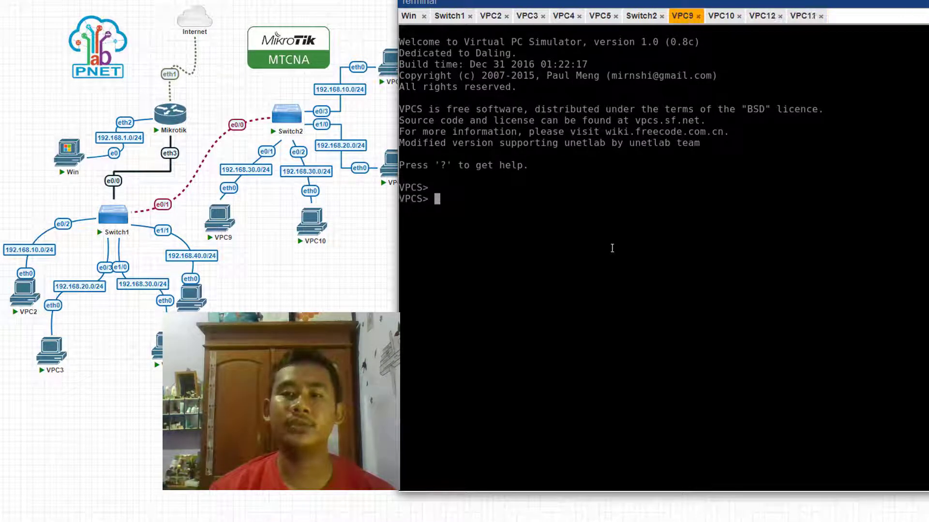
pyautogui.write('ip dhcp')
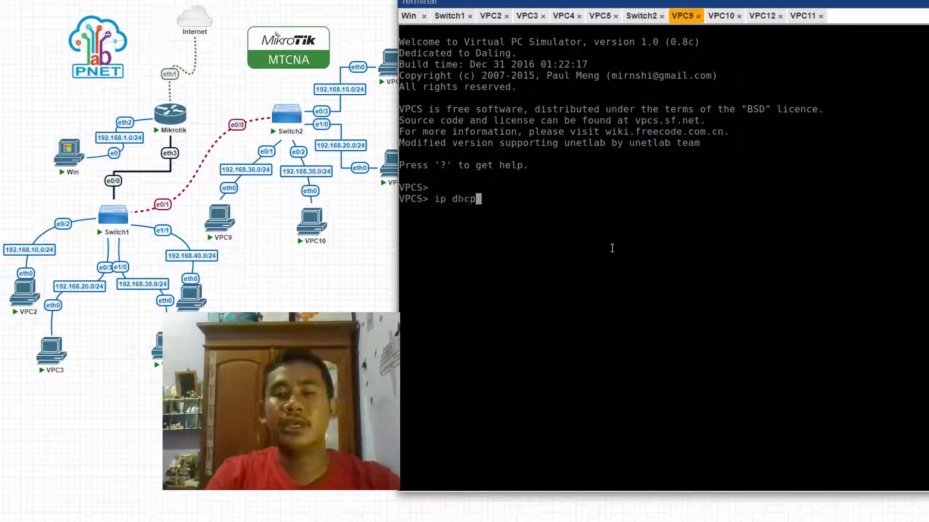
pyautogui.press('Return')
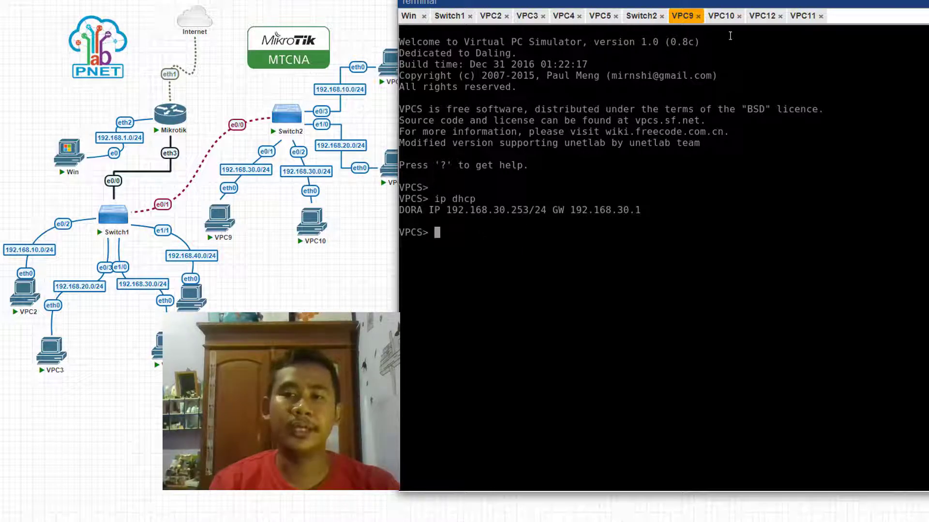
pyautogui.click(722, 16)
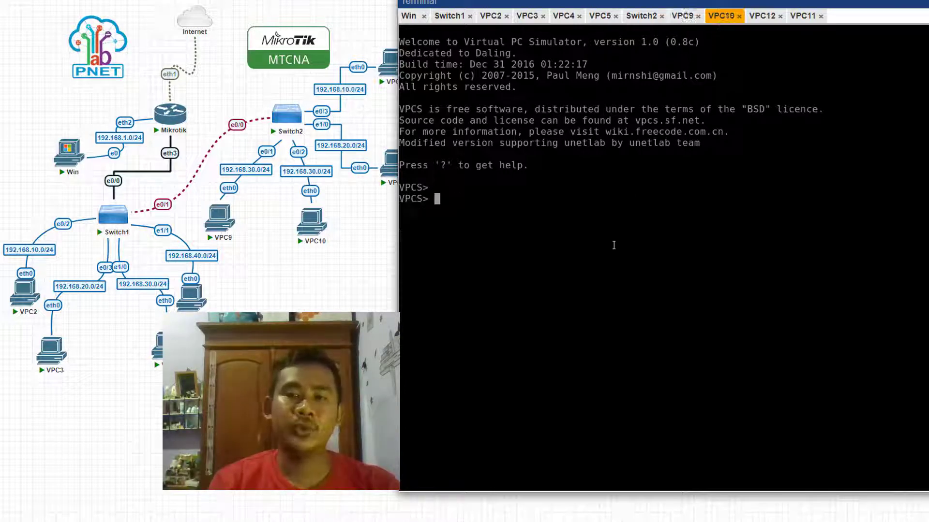
pyautogui.write('ip dhcp')
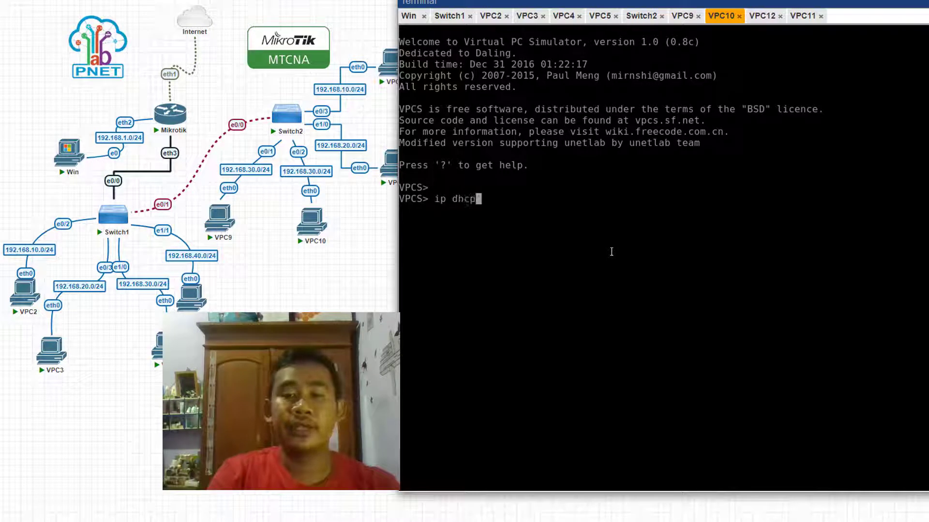
pyautogui.press('Return')
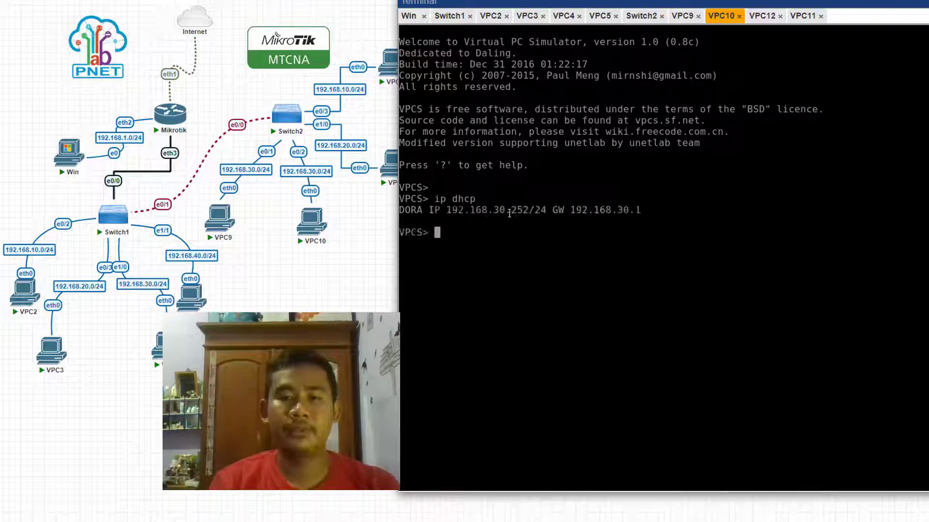
# - Request DHCP addresses on VPC12 in VLAN 20 and VPC11 in VLAN 10 with "ip dhcp"
pyautogui.click(762, 15)
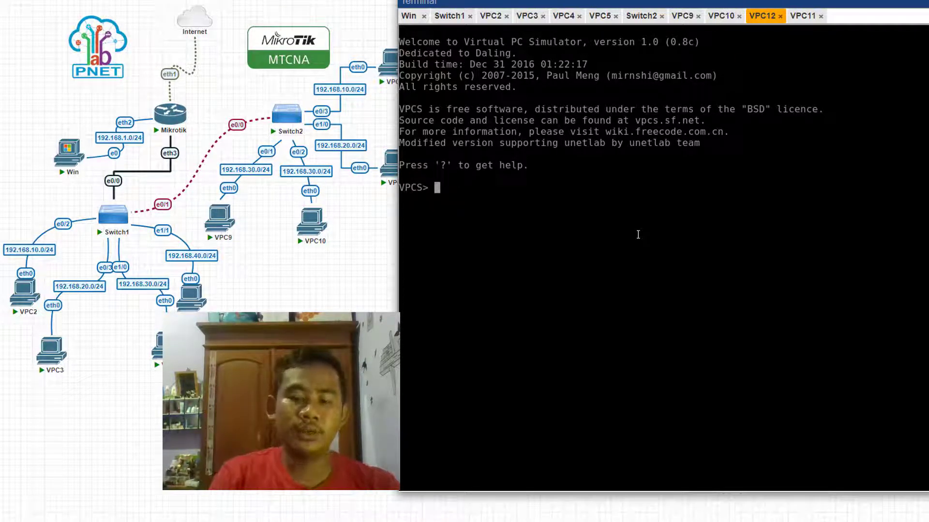
pyautogui.write('ip dhcp')
pyautogui.press('Return')
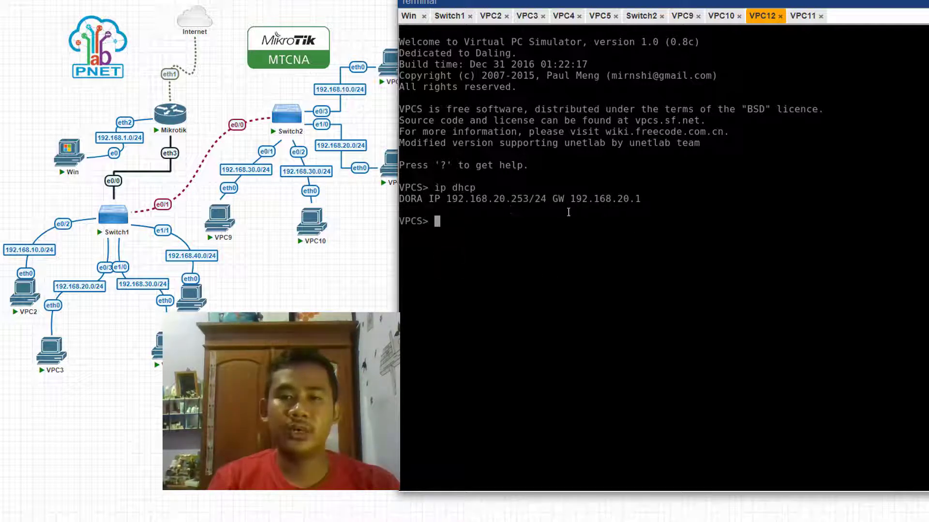
pyautogui.click(803, 16)
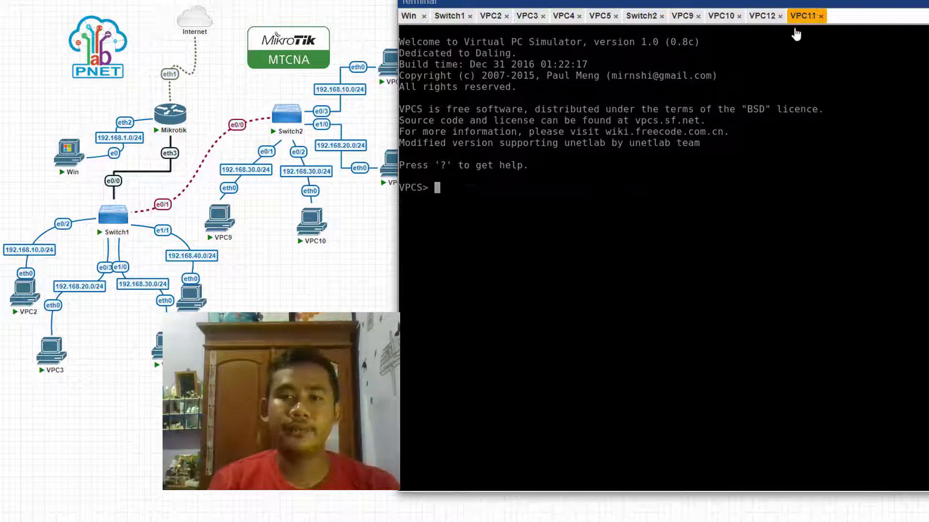
pyautogui.write('ip dhcp')
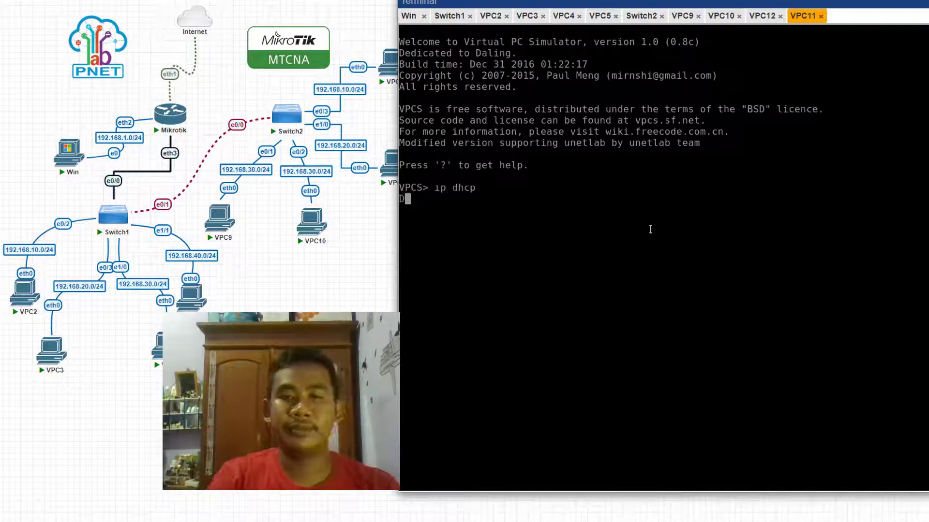
pyautogui.press('Return')
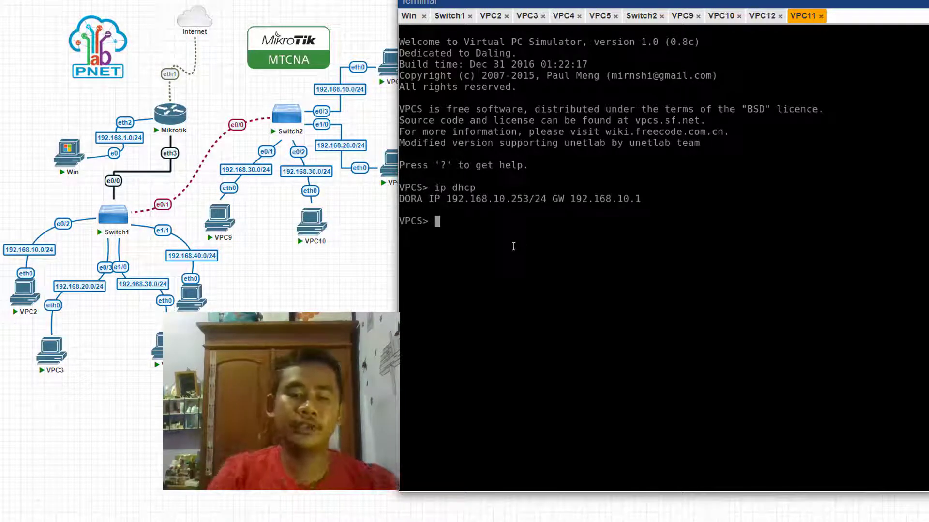
# - Test internet connectivity from VPC11 with "ping google.com"
pyautogui.write('ping goog')
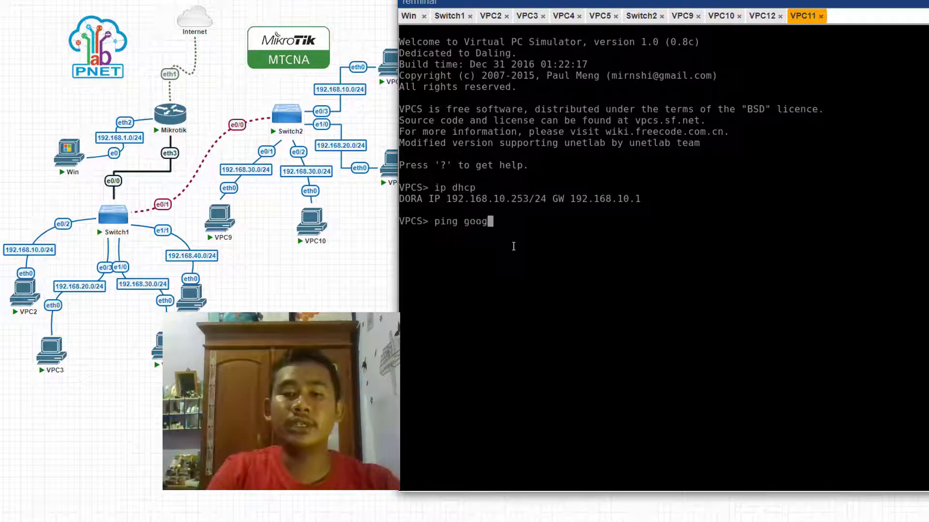
pyautogui.write('le.com')
pyautogui.press('Return')
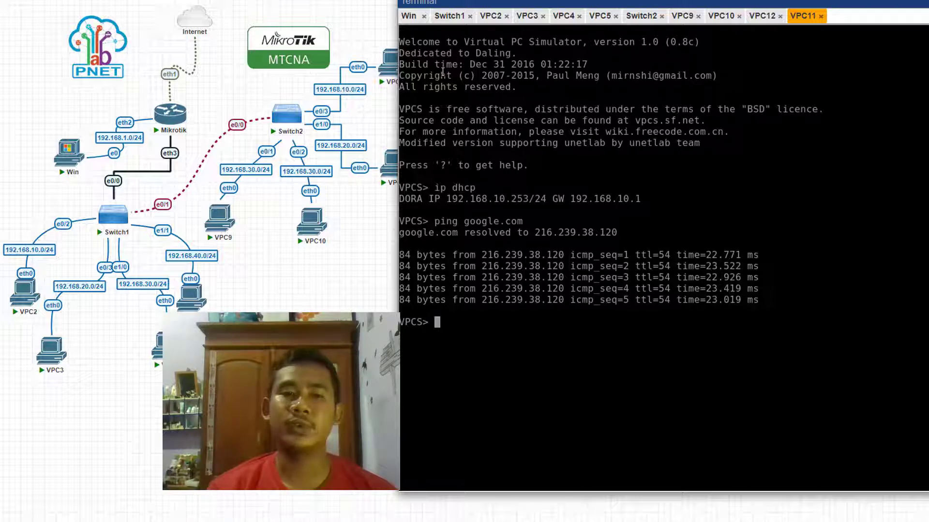
# - Switch to Firefox on the Win node and load google.com to test its internet access
pyautogui.click(410, 16)
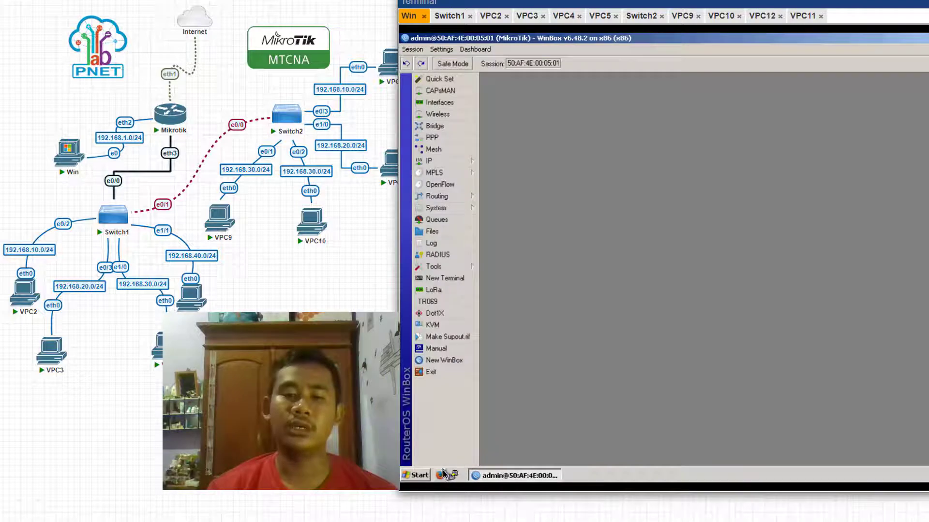
pyautogui.click(444, 473)
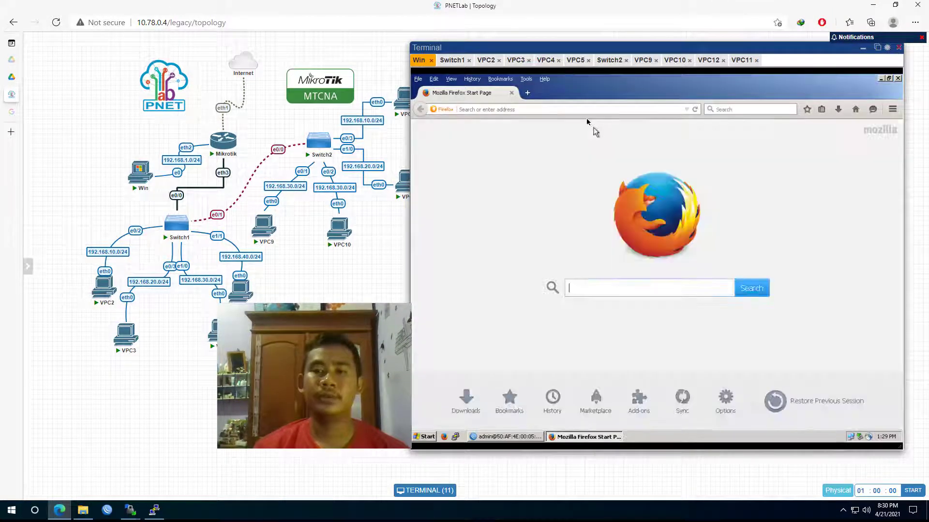
pyautogui.write('google.com')
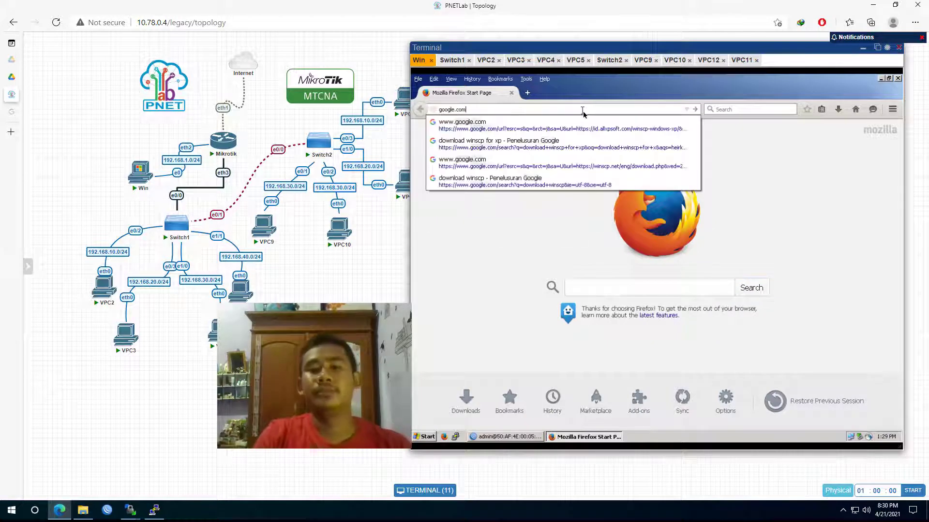
pyautogui.press('Return')
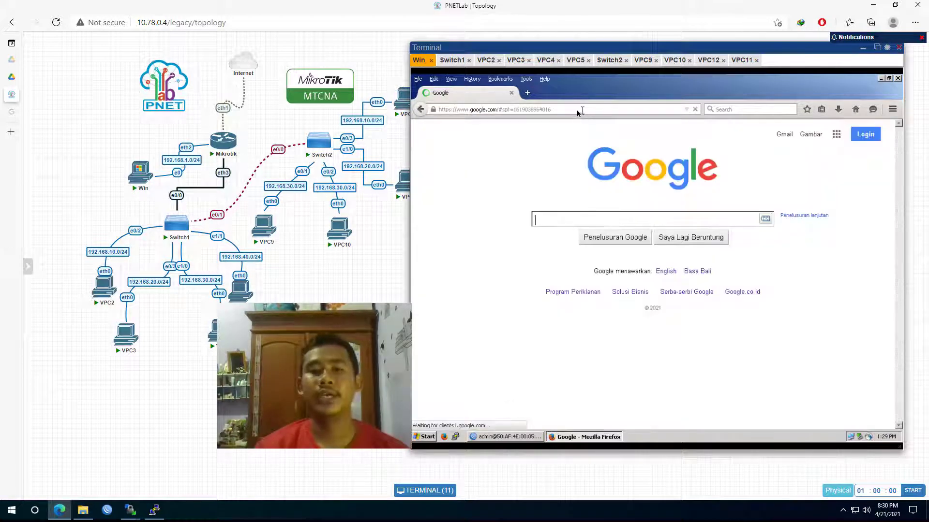
# - Load detik.com in a new Firefox tab on the Win node as a second internet test
pyautogui.click(529, 94)
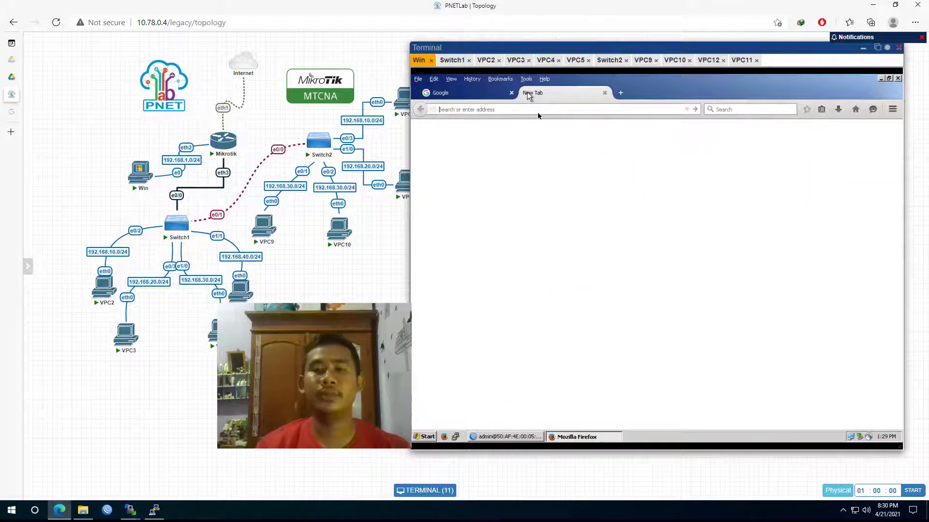
pyautogui.click(538, 112)
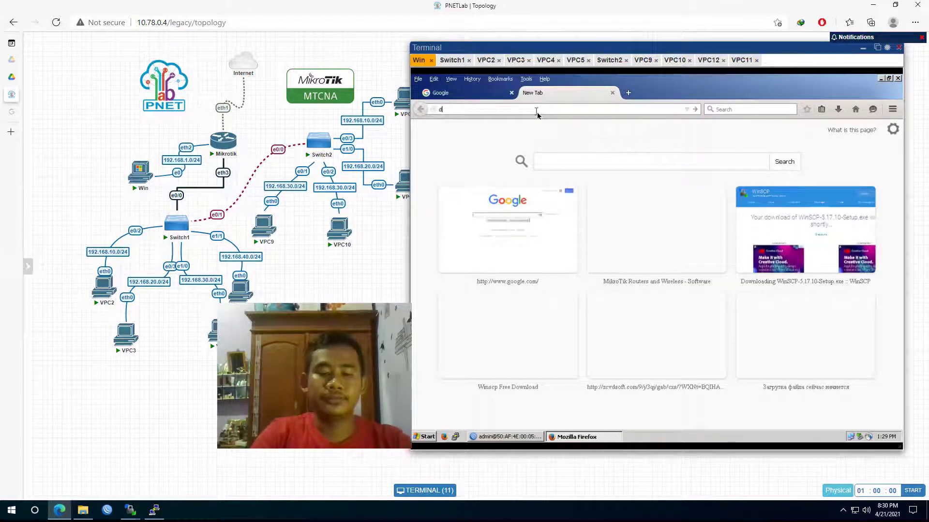
pyautogui.write('detik.com')
pyautogui.press('Return')
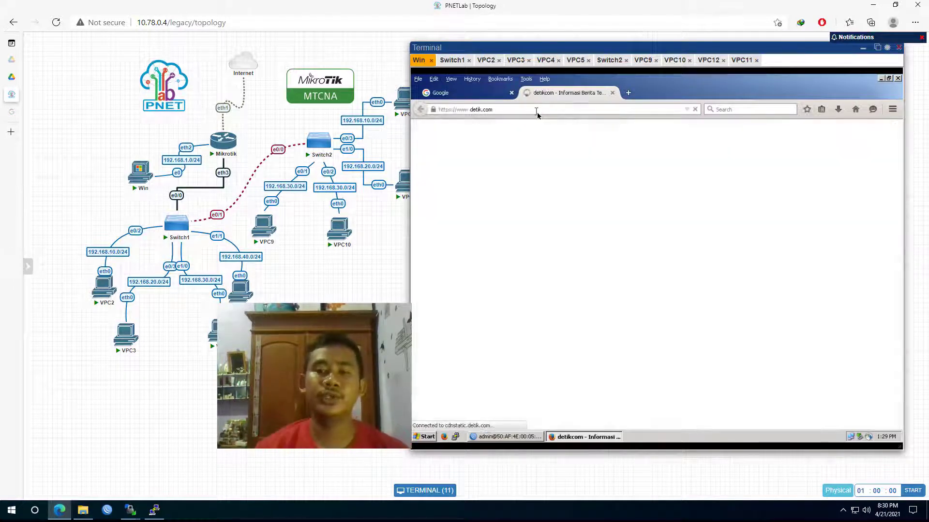